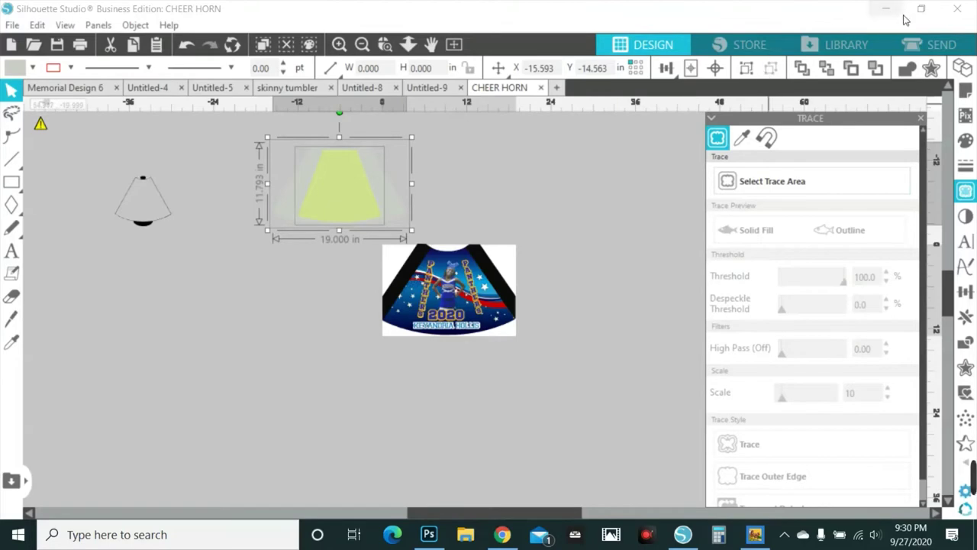
left_click(339, 43)
scroll(491, 200, "up", 2)
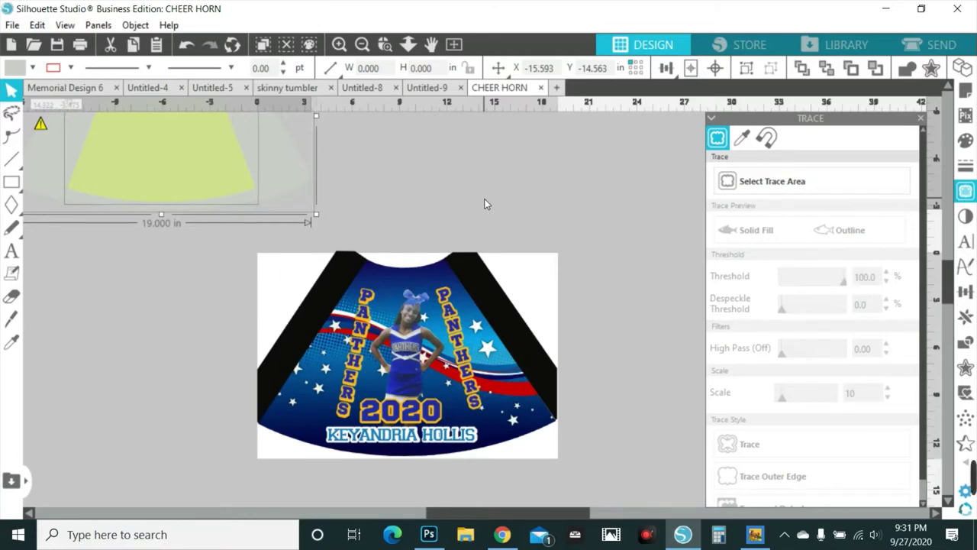
left_click(417, 185)
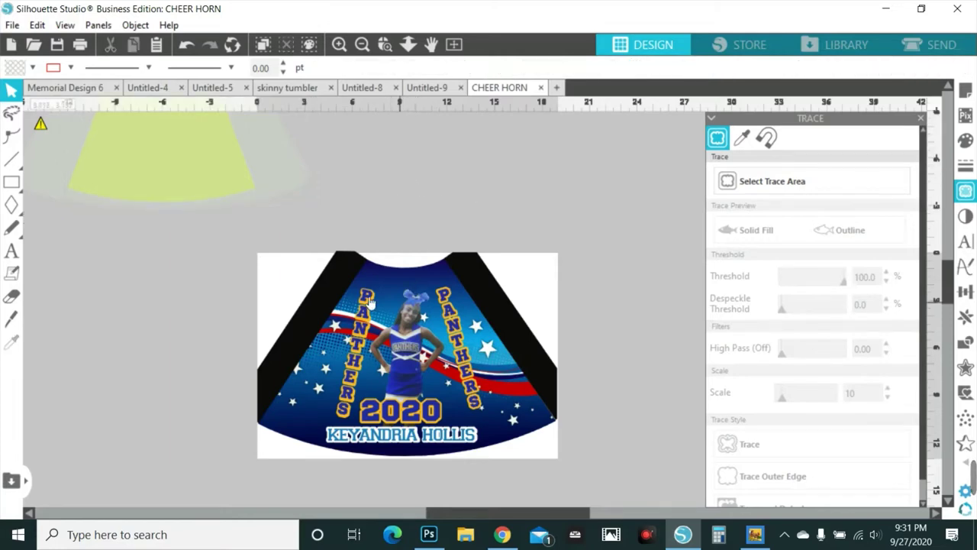
left_click_drag(349, 275, 345, 268)
left_click(188, 149)
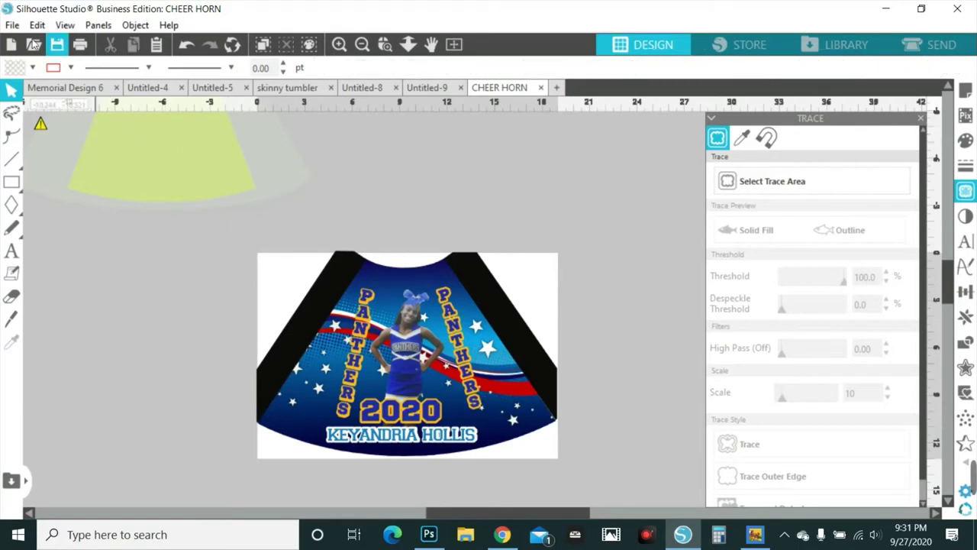
Start merging a file and browse to the Silhouette graphics folder in Box Sync.
left_click(12, 24)
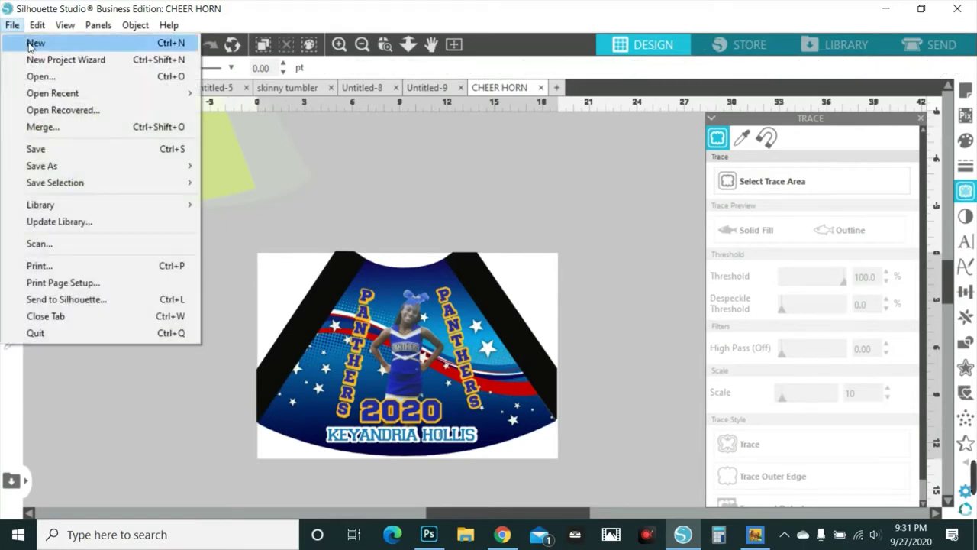
left_click(82, 134)
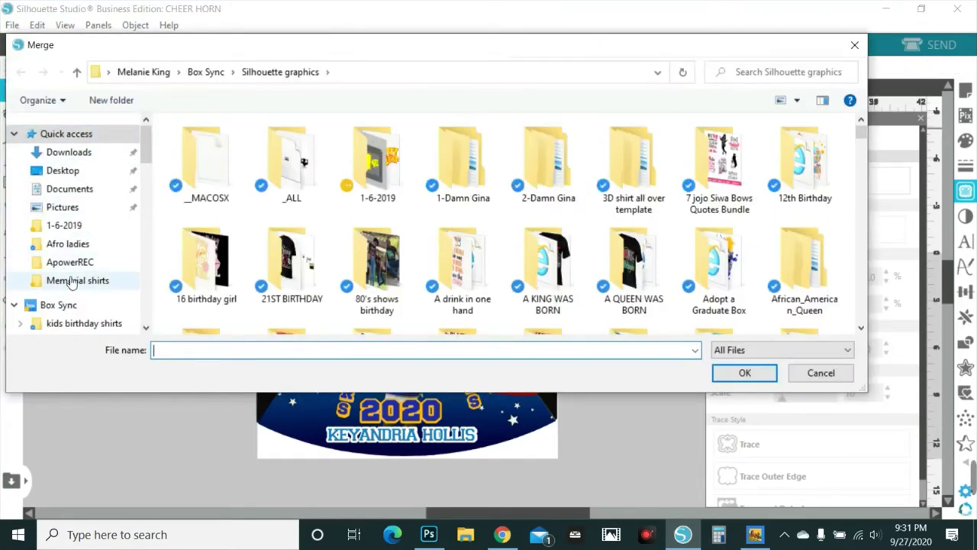
scroll(76, 287, "down", 5)
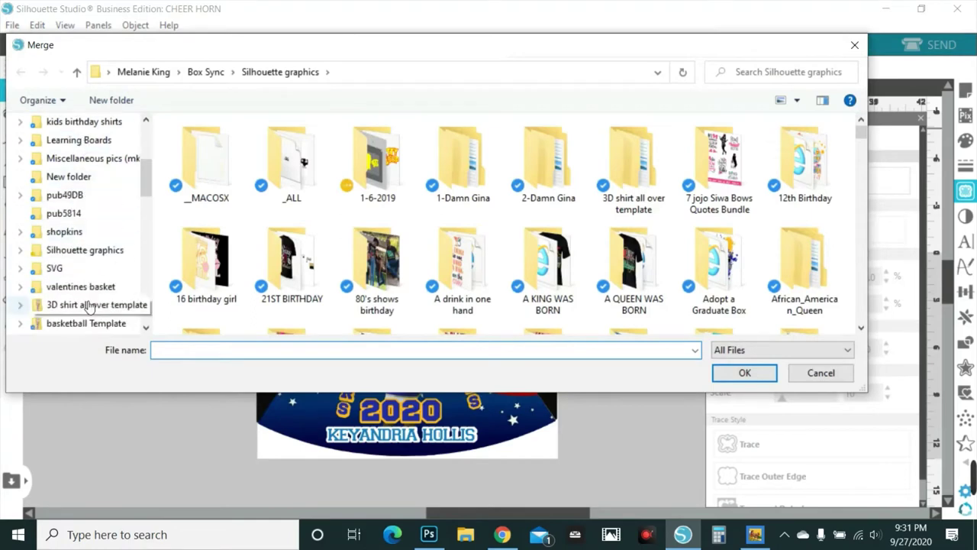
scroll(96, 305, "up", 3)
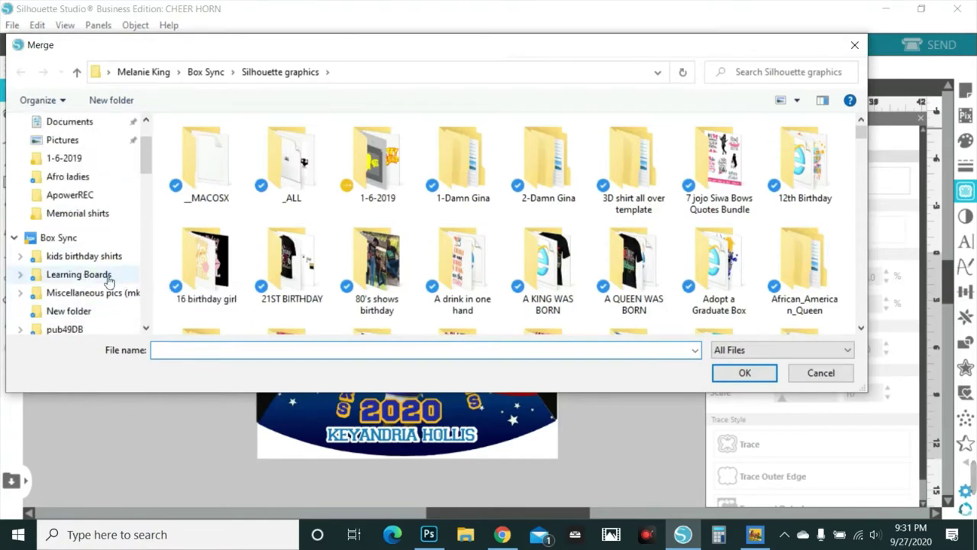
scroll(103, 281, "up", 1)
scroll(99, 282, "down", 2)
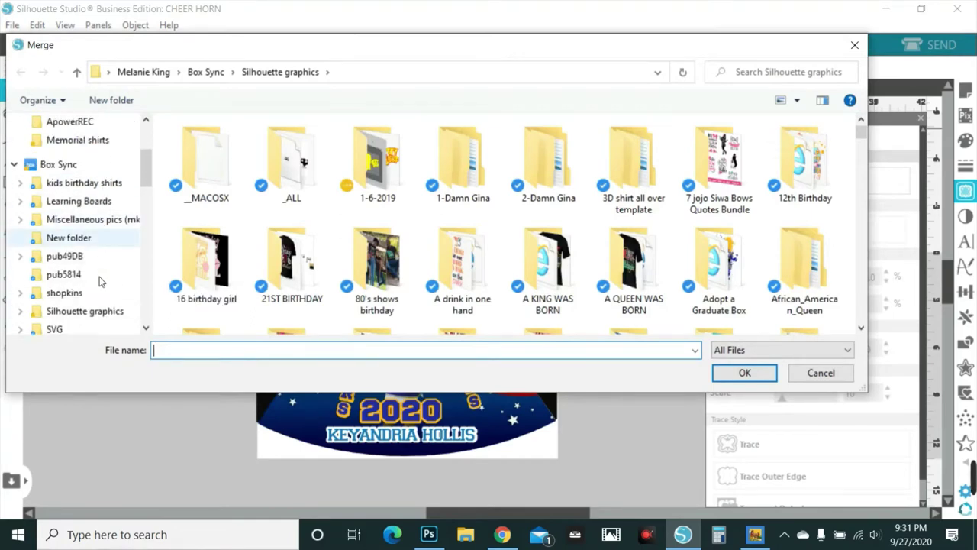
left_click(102, 311)
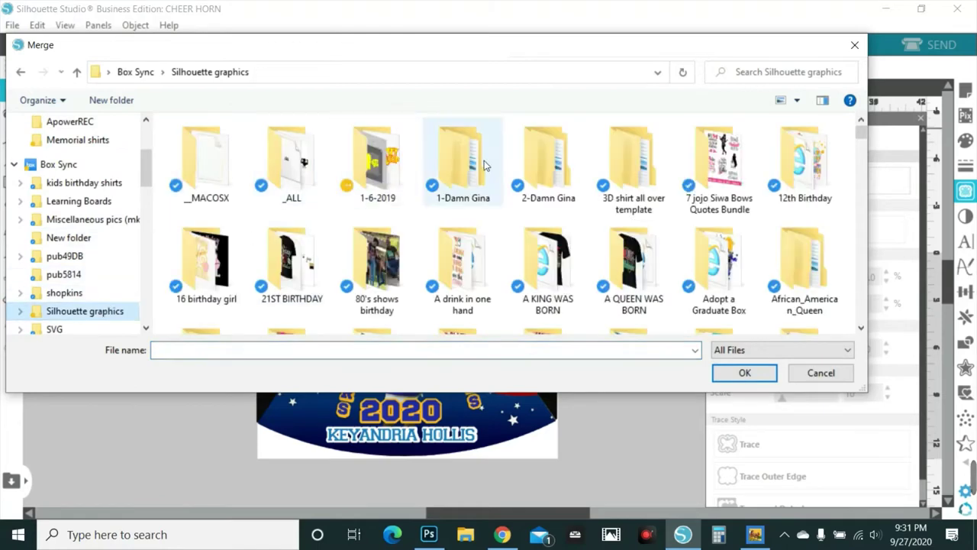
Find the cheer horn template SVG by searching for "cheer", merge it into the design and place it left of the artwork.
left_click(762, 77)
type("cheer")
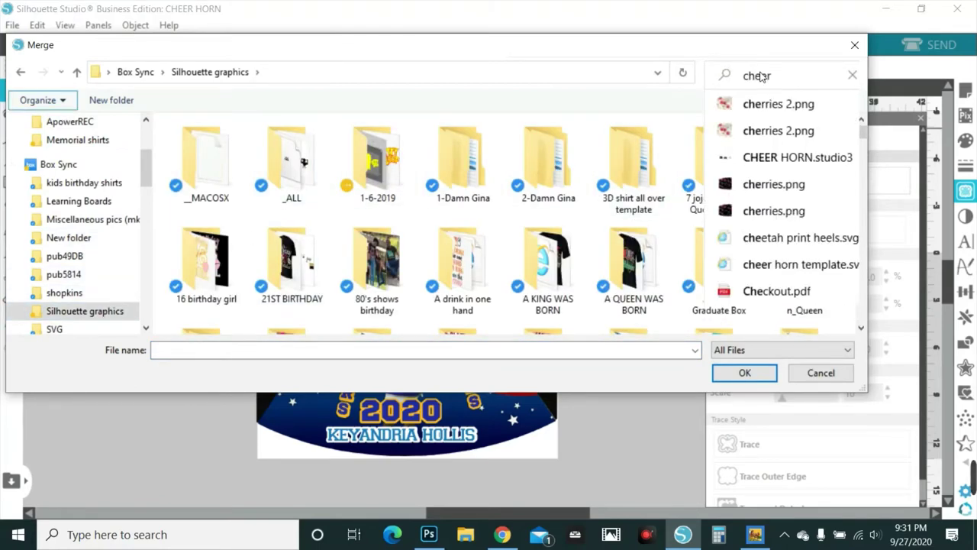
key("Return")
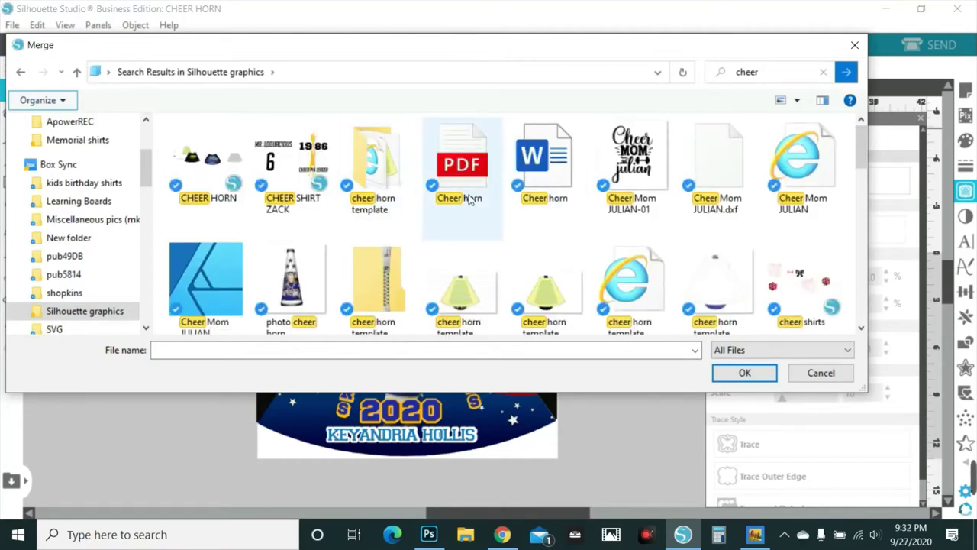
scroll(432, 201, "down", 1)
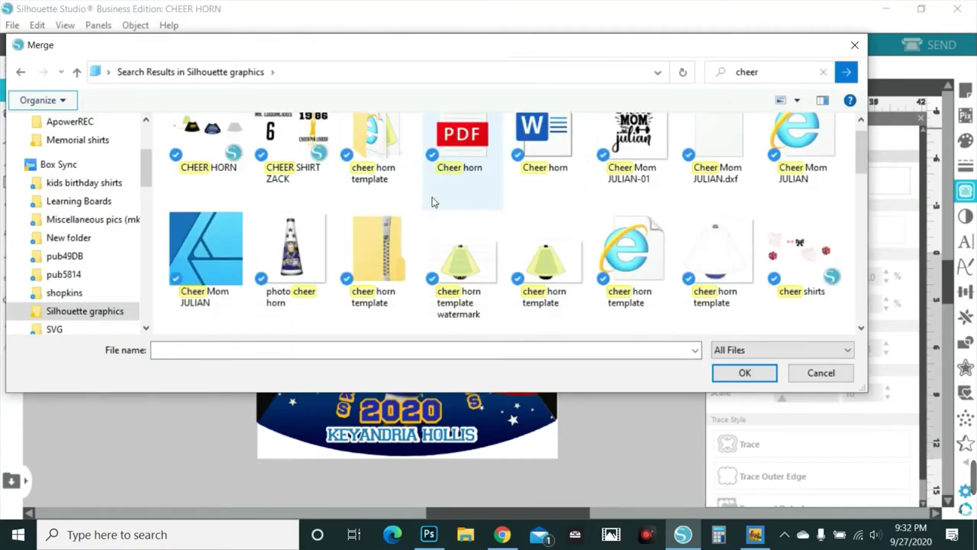
left_click(622, 265)
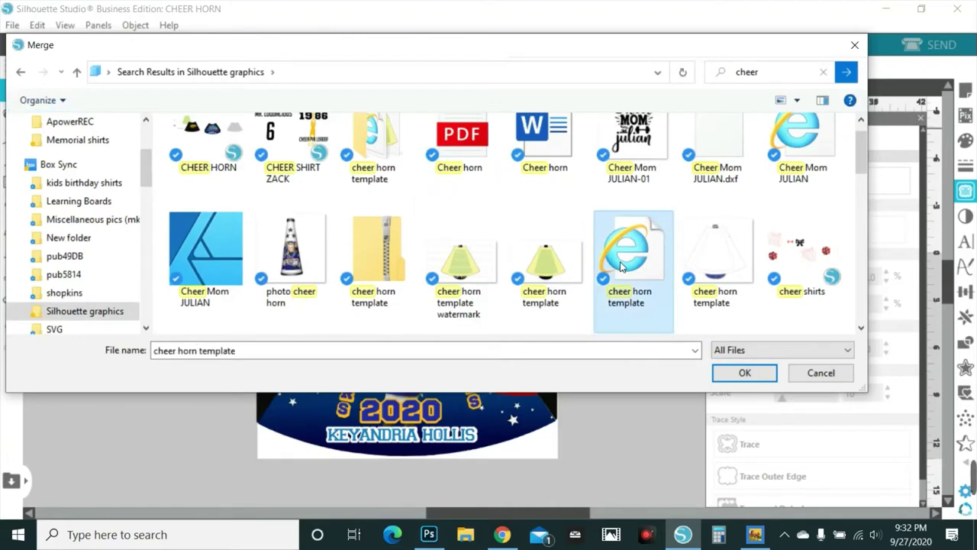
left_click(740, 374)
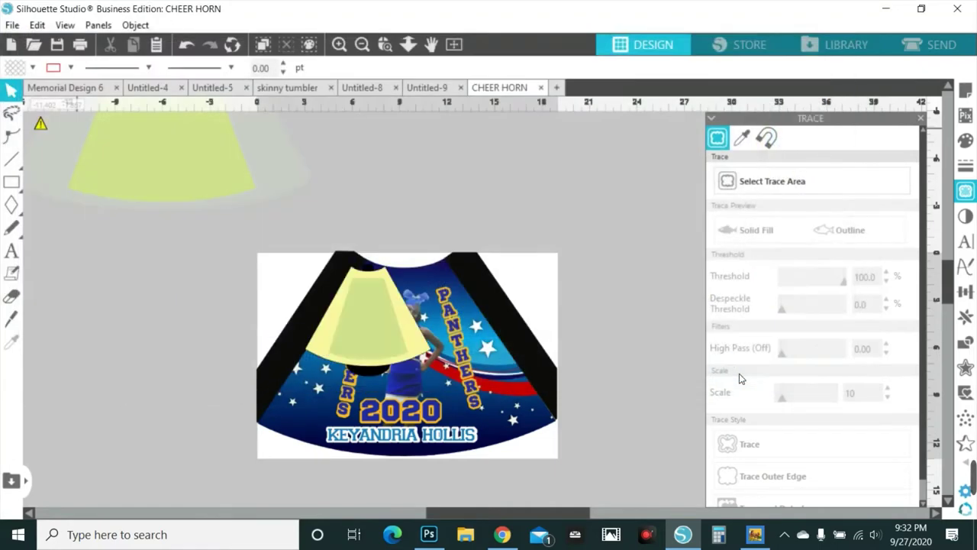
left_click_drag(384, 338, 183, 328)
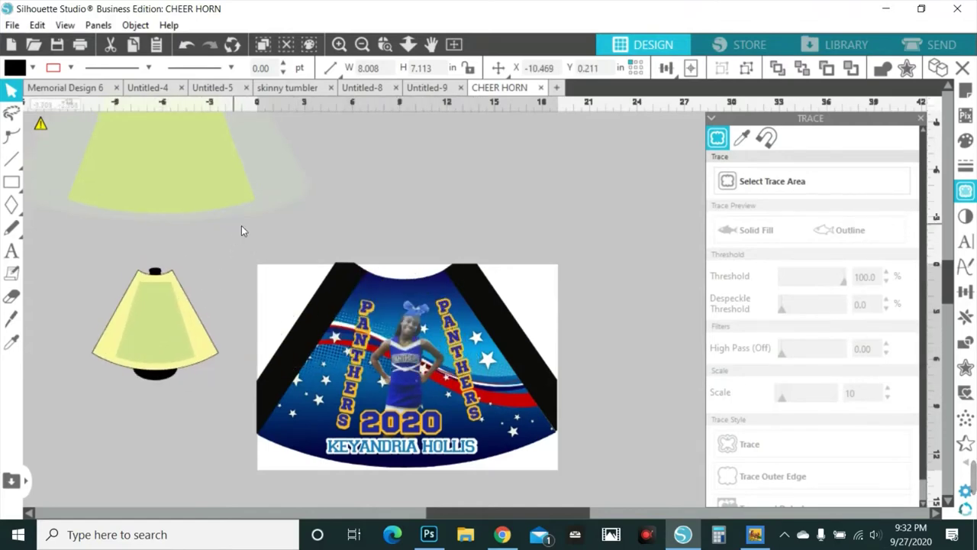
Fill the outer shape of the old large horn template with black.
scroll(241, 230, "up", 1)
left_click(269, 226)
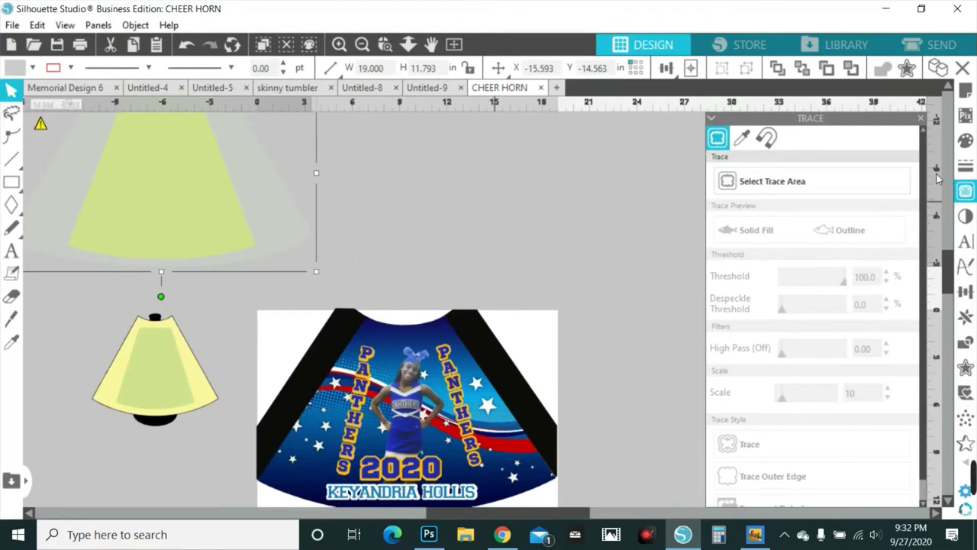
left_click(966, 140)
left_click(907, 221)
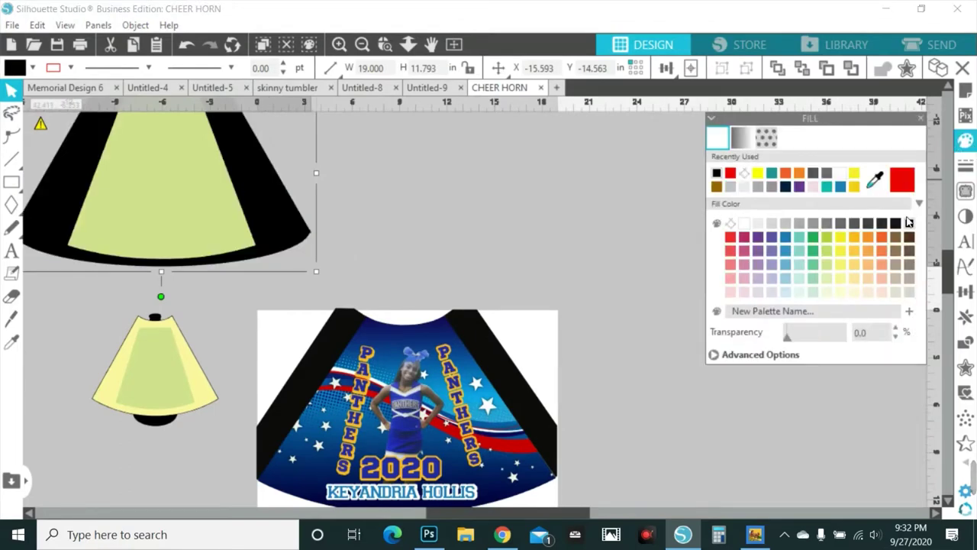
Delete the old large horn template, both its outer shape and its inner panel.
scroll(447, 226, "up", 2)
left_click(448, 226)
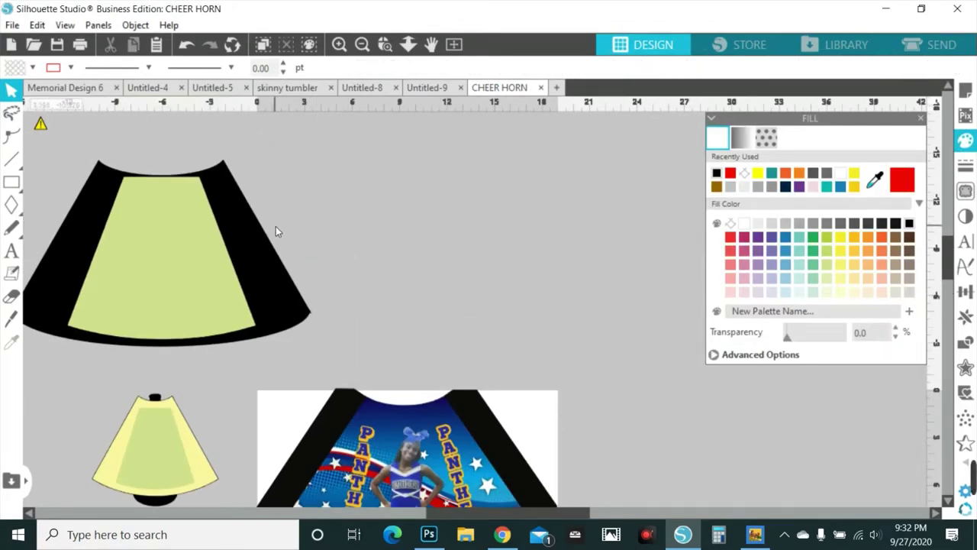
left_click(151, 238)
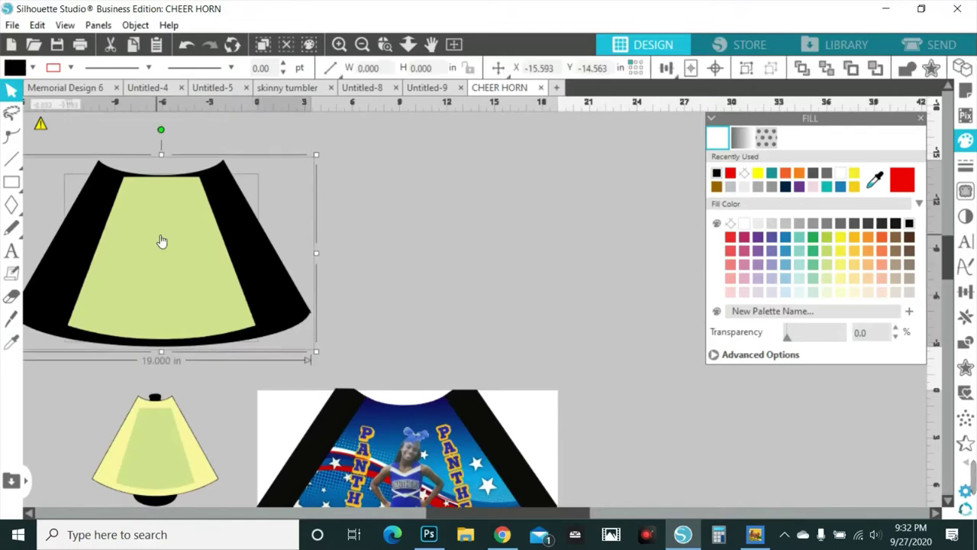
key("Delete")
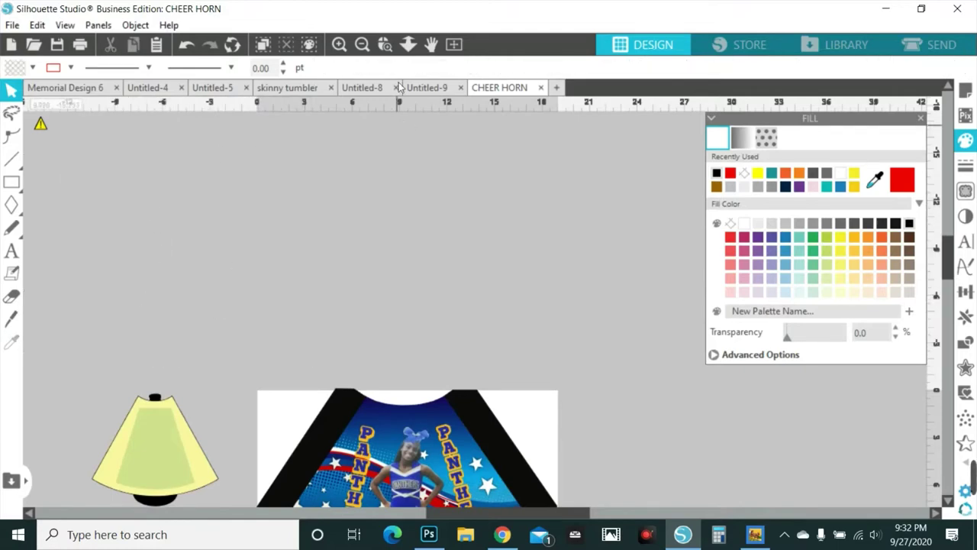
Enlarge the merged horn template to about 18.9 in wide by 16.8 in high and place it up and left of the artwork.
left_click(362, 45)
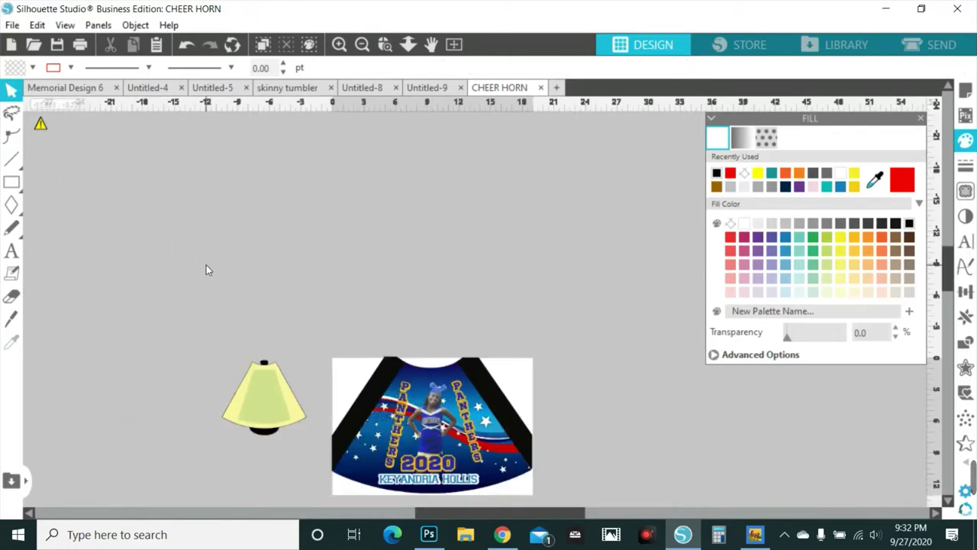
left_click_drag(296, 416, 509, 283)
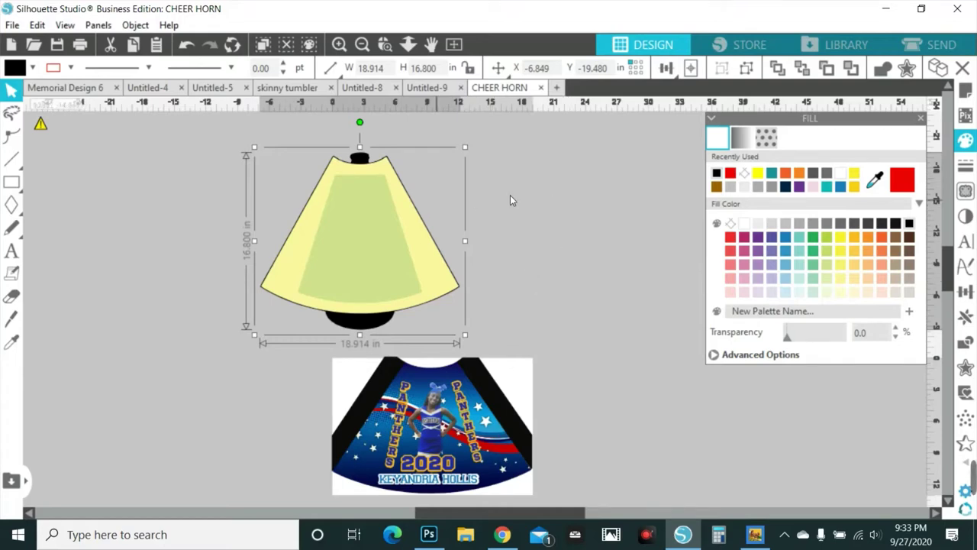
left_click_drag(527, 189, 216, 305)
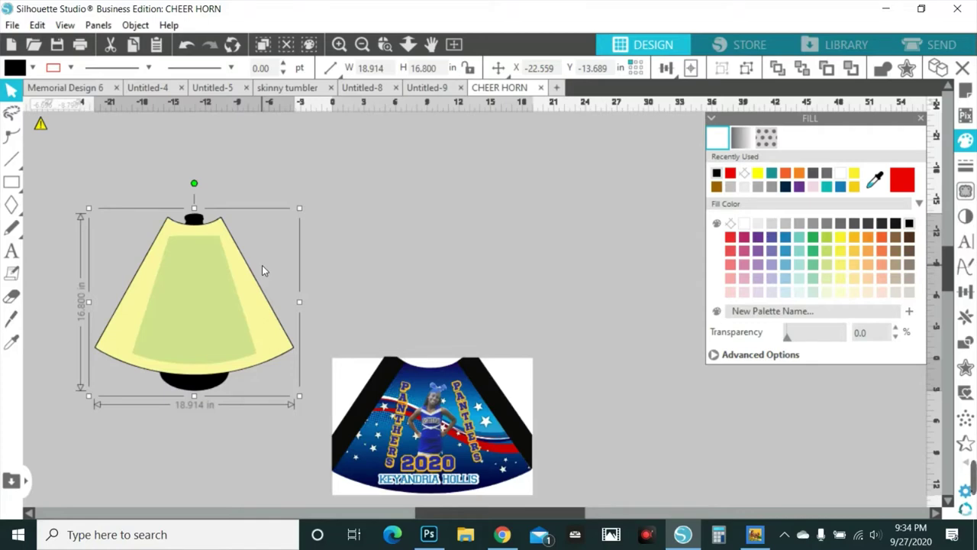
Shift the enlarged horn template slightly up and right, and ungroup it into separate pieces.
scroll(386, 245, "down", 3)
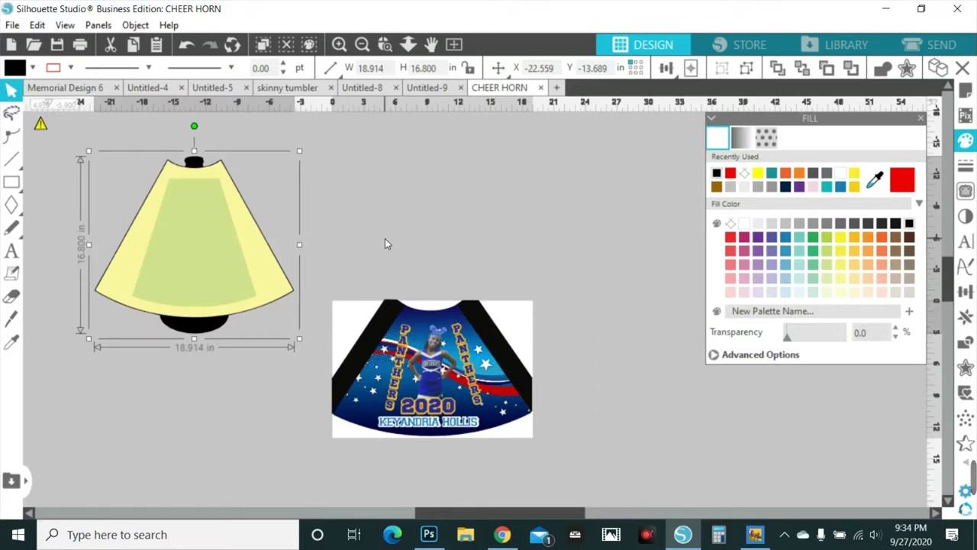
mouse_move(204, 231)
left_mouse_down()
mouse_move(242, 210)
mouse_move(196, 218)
left_mouse_up()
right_click(188, 211)
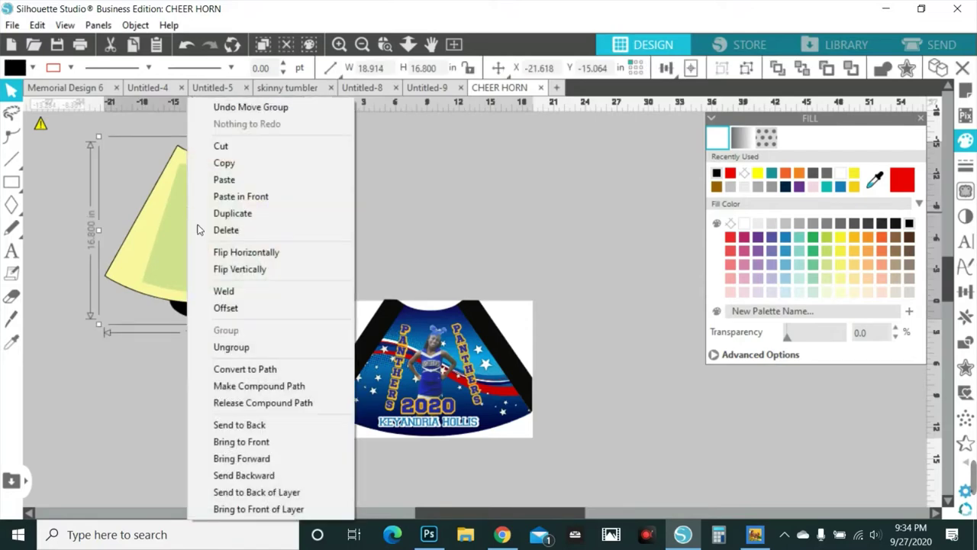
left_click(231, 347)
left_click(326, 209)
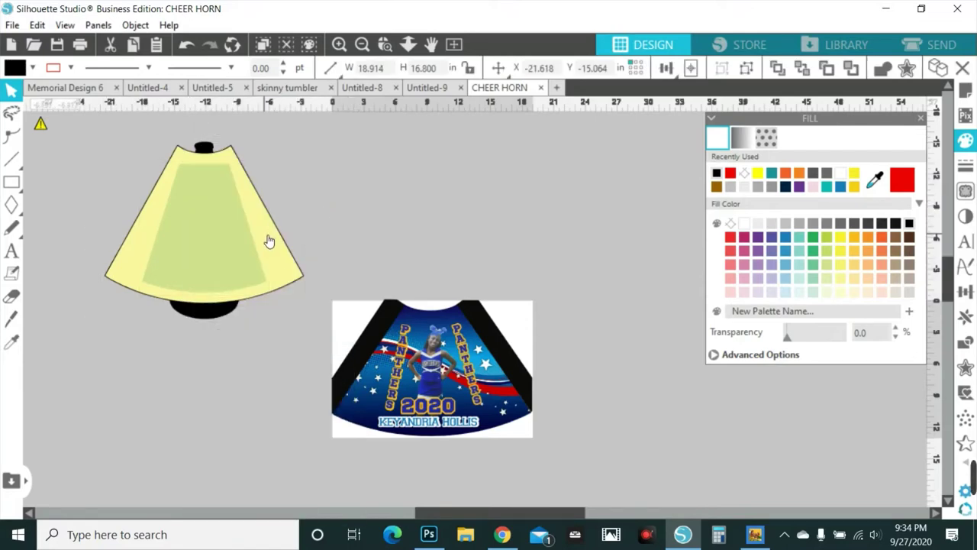
Move the yellow frame and green panel off the black horn shape and delete that black shape.
left_click_drag(269, 241, 565, 220)
left_click_drag(211, 233, 521, 224)
left_click(148, 223)
key("Delete")
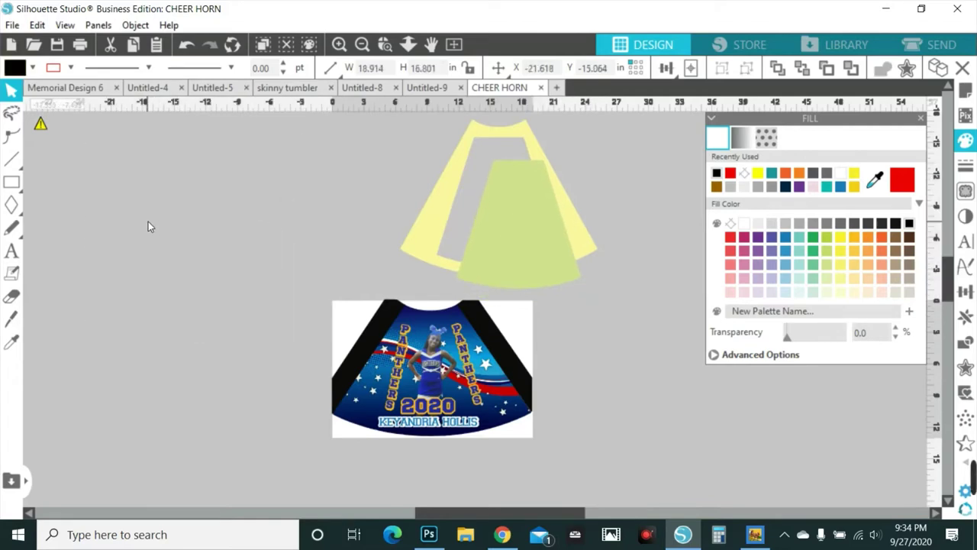
Move the green panel clear of the yellow frame and release the yellow frame's compound path.
left_click_drag(512, 234, 241, 197)
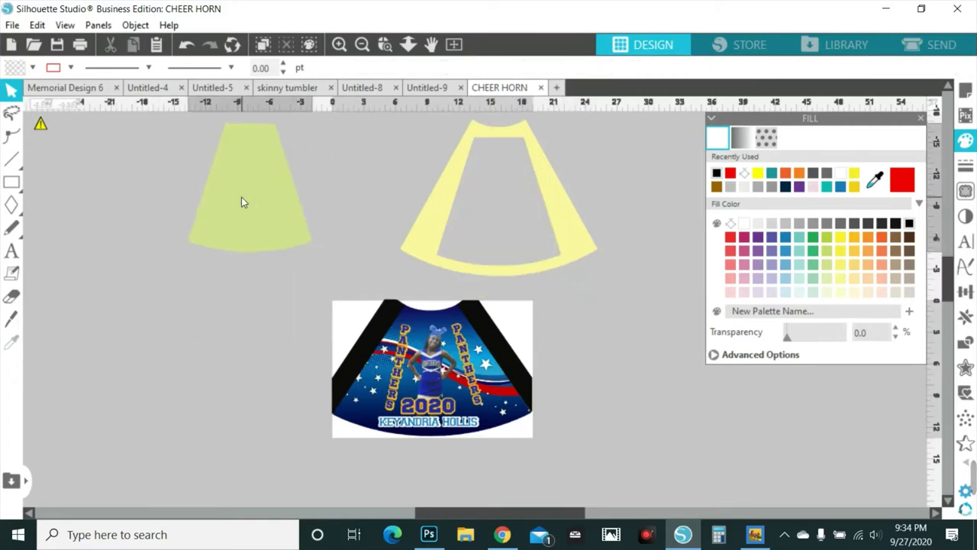
left_click(436, 229)
right_click(436, 229)
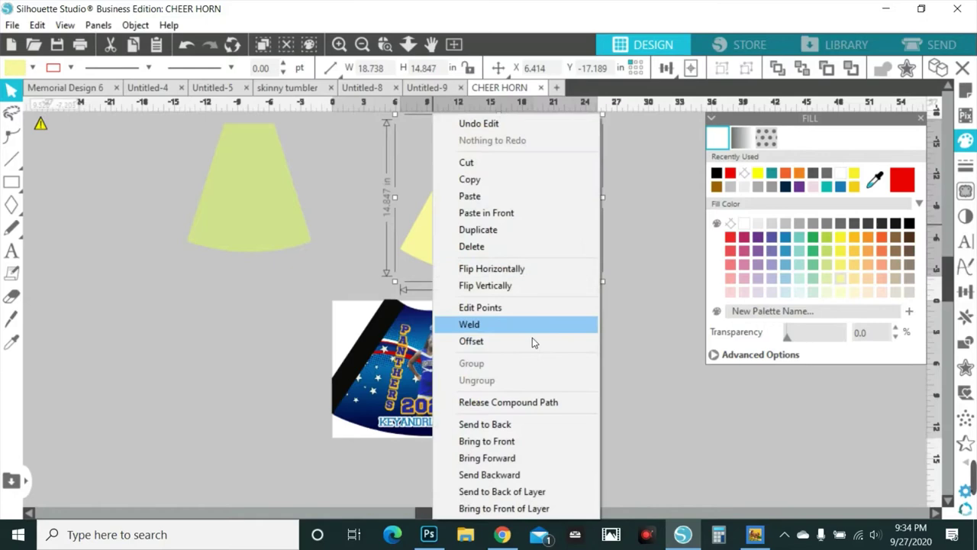
left_click(515, 403)
Pull the released inner piece off the yellow outer shape and delete it.
left_click(526, 268)
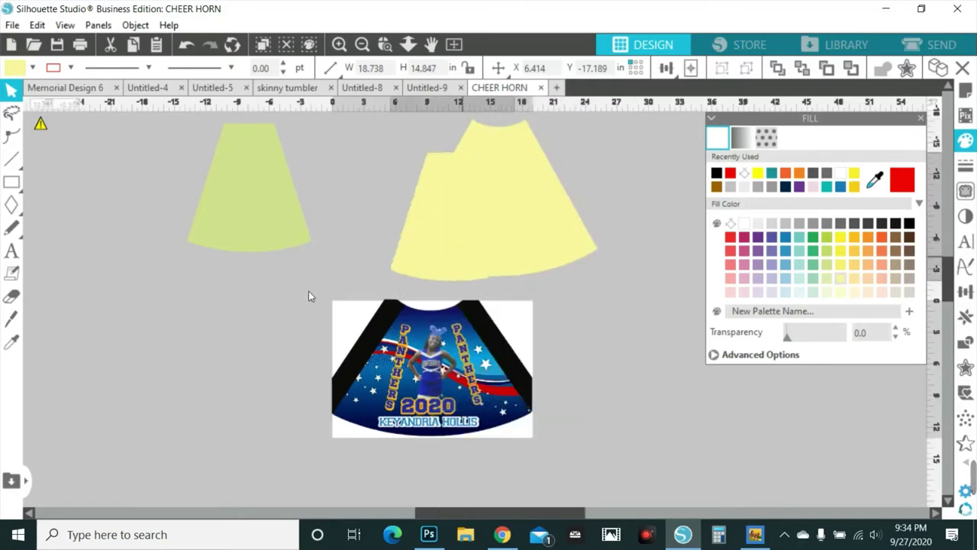
left_click_drag(460, 276, 203, 359)
key("Delete")
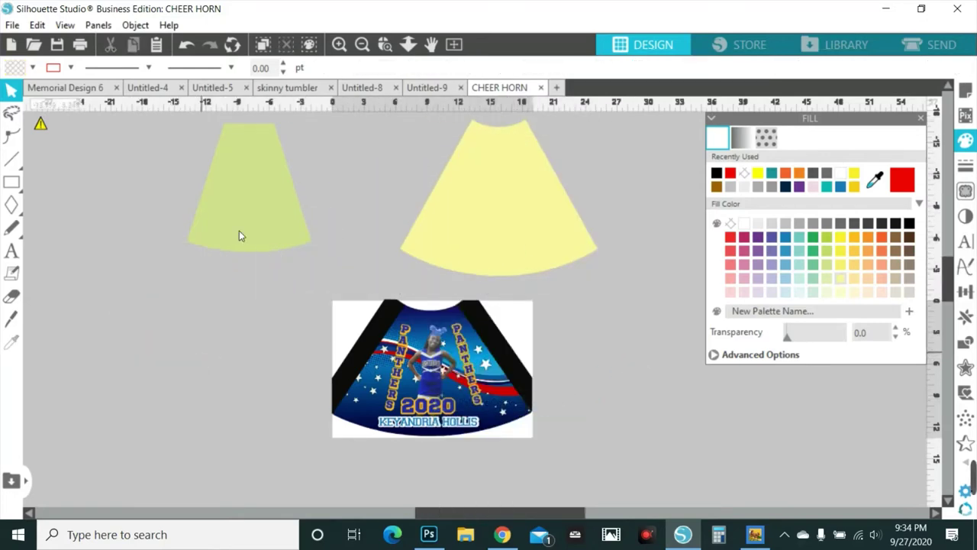
Centre the green panel on the solid yellow horn shape and nudge the yellow shape to line up around it.
left_click_drag(239, 236, 499, 198)
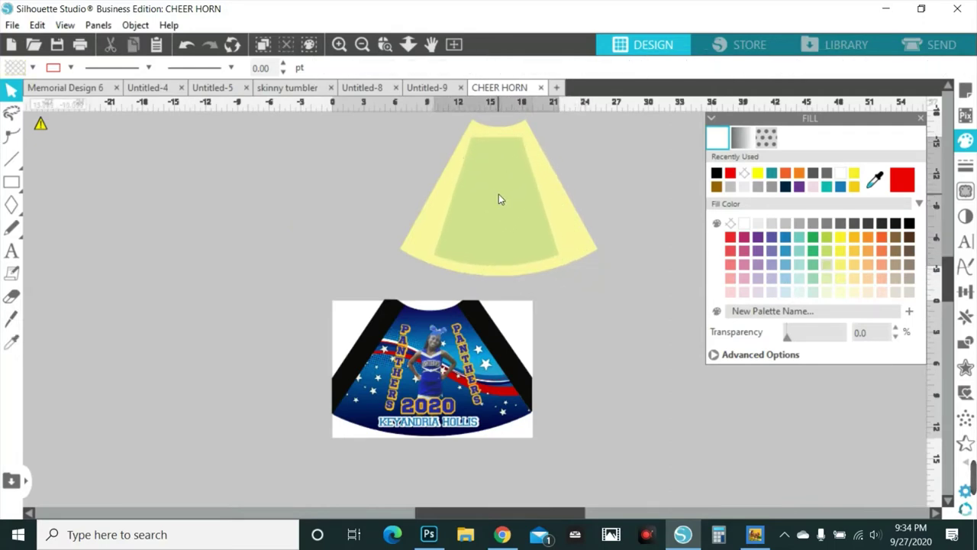
left_click(499, 199)
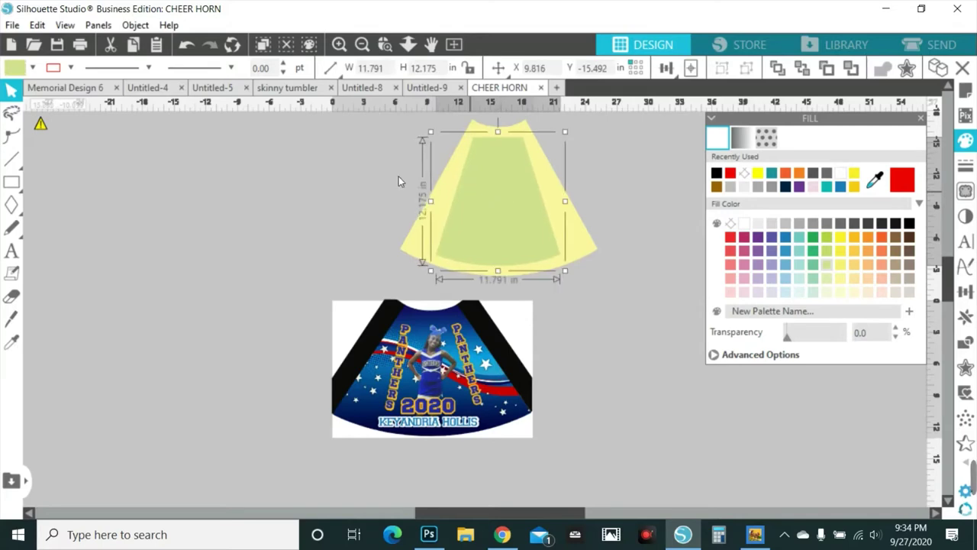
left_click_drag(341, 160, 565, 213)
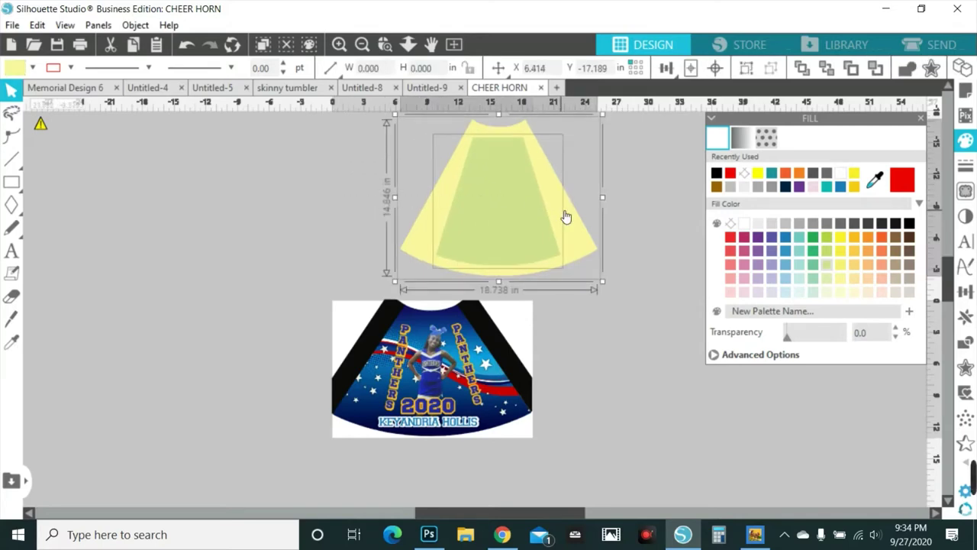
left_click(632, 208)
mouse_move(559, 175)
left_mouse_down()
mouse_move(571, 201)
mouse_move(547, 182)
mouse_move(562, 195)
mouse_move(558, 184)
left_mouse_up()
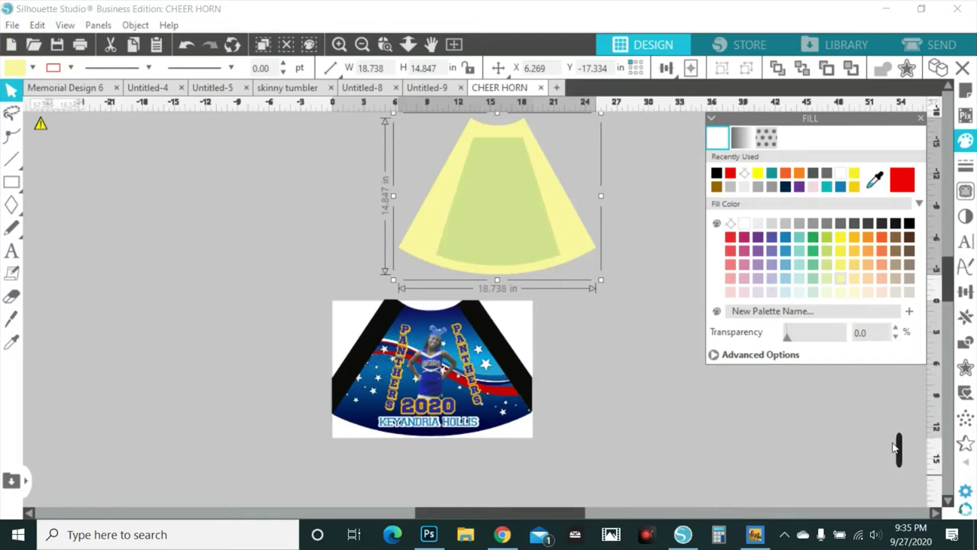
right_click(859, 430)
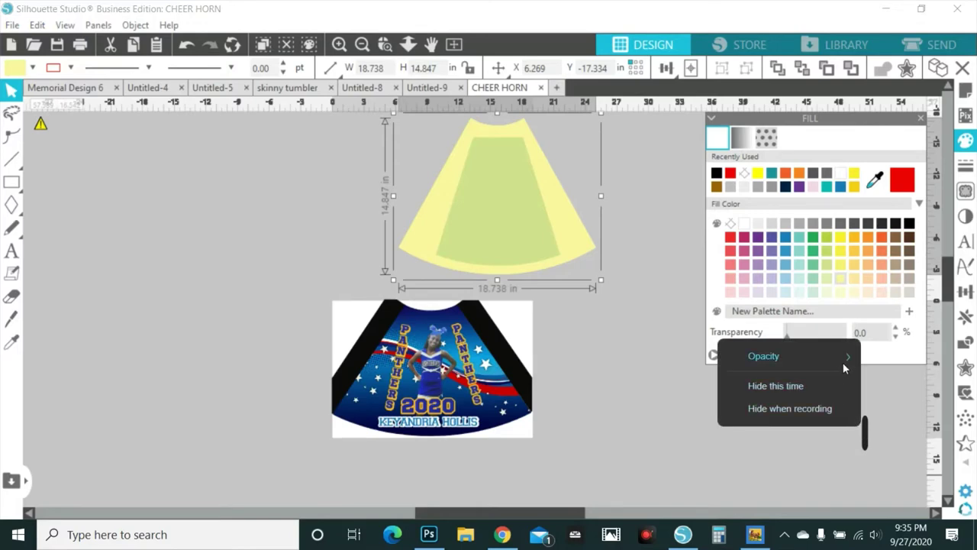
mouse_move(843, 367)
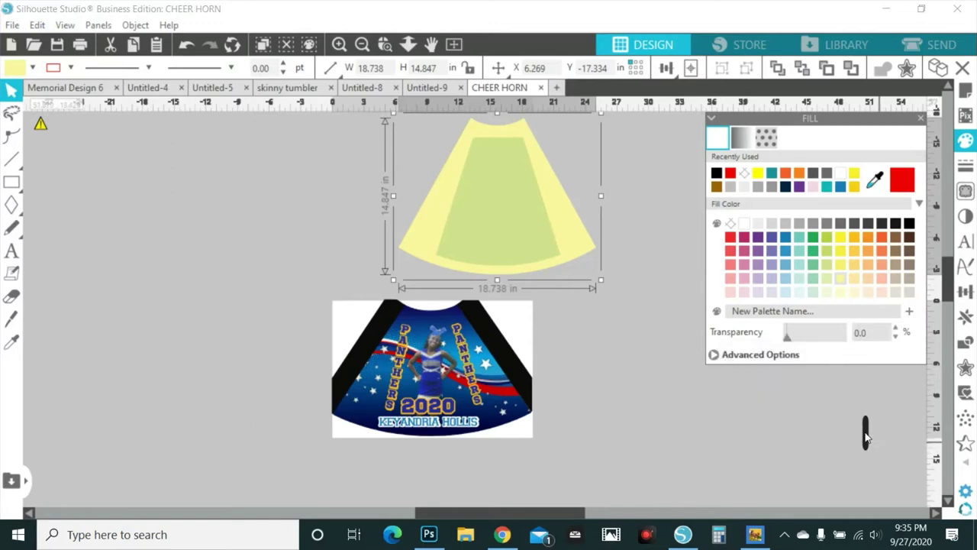
left_click(656, 537)
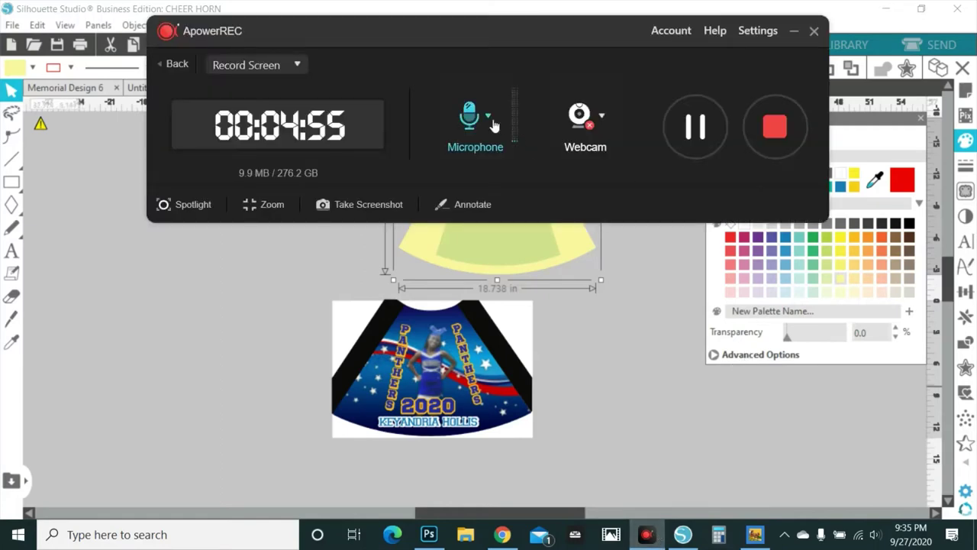
left_click_drag(504, 34, 976, 313)
left_click(657, 476)
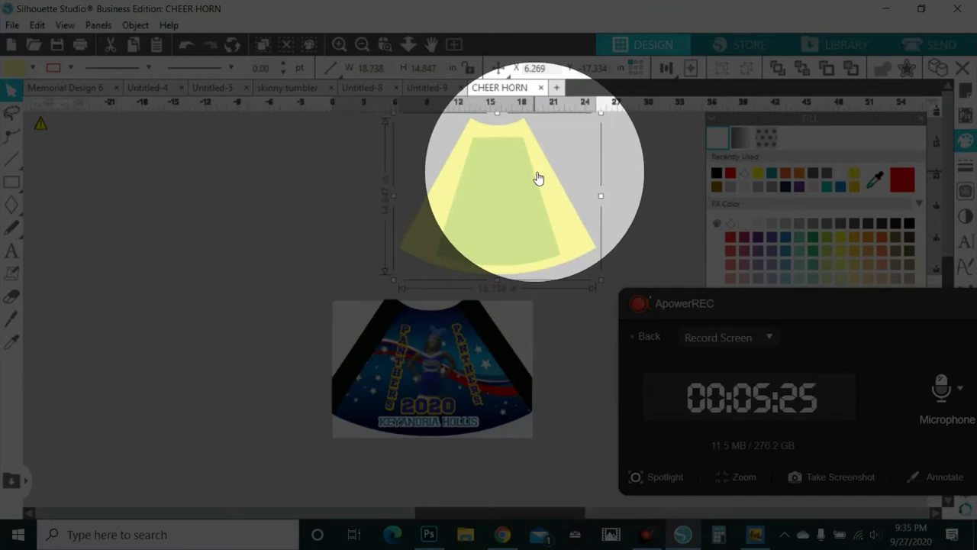
left_click(655, 479)
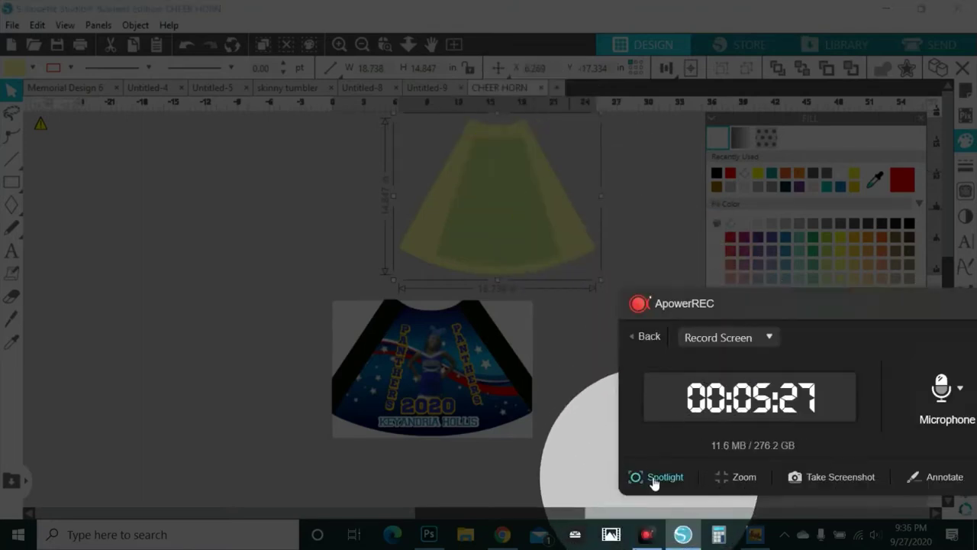
left_click(654, 480)
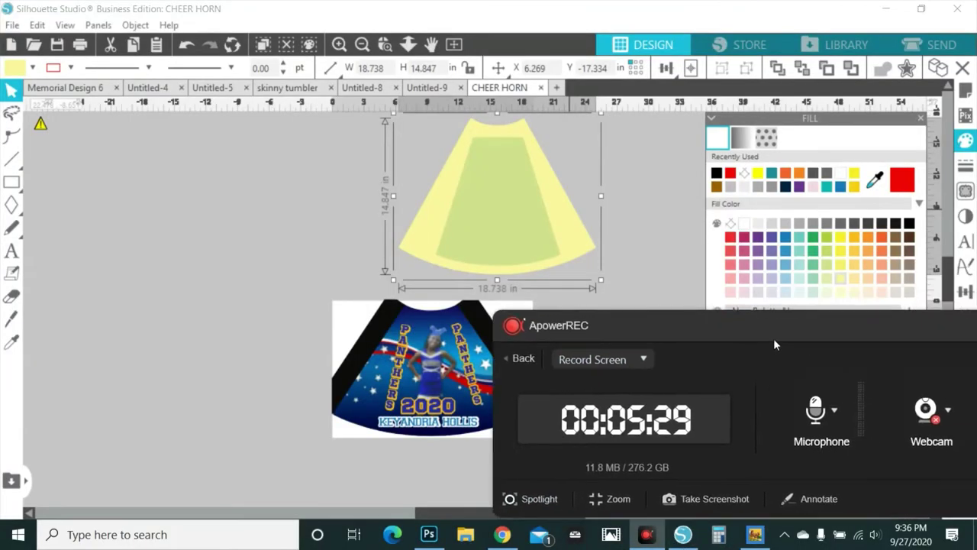
left_click(958, 312)
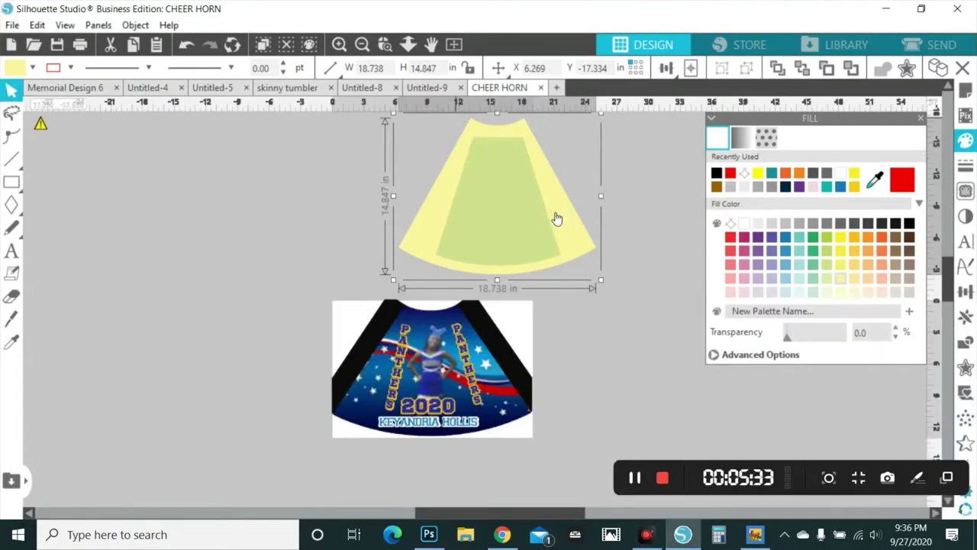
Lay the green panel over the finished sample design to compare the fit, and move it clear beside the design.
left_click_drag(513, 222, 445, 394)
key("Escape")
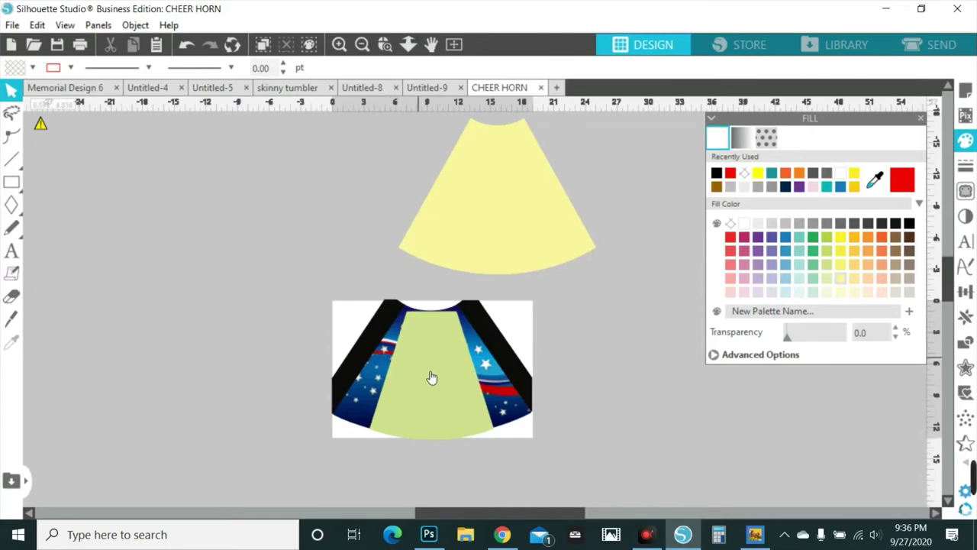
left_click(425, 365)
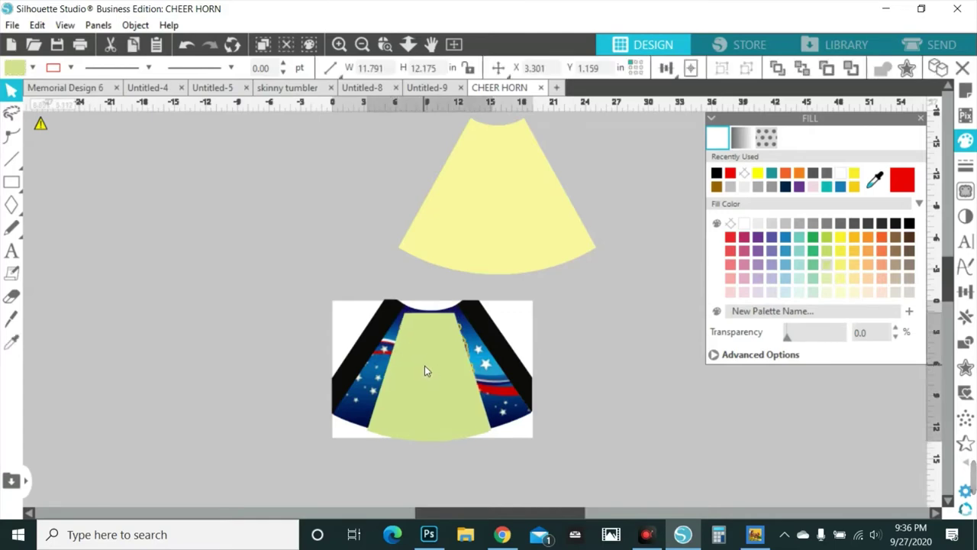
left_click_drag(425, 365, 261, 384)
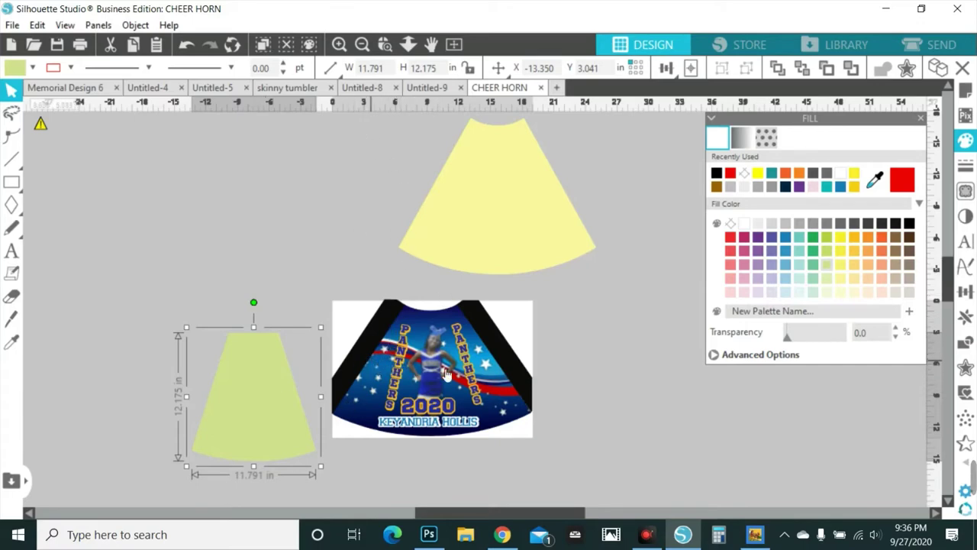
Examine the photo and lettering layout of the finished sample design up close, keeping the green panel clear of it.
left_click(340, 45)
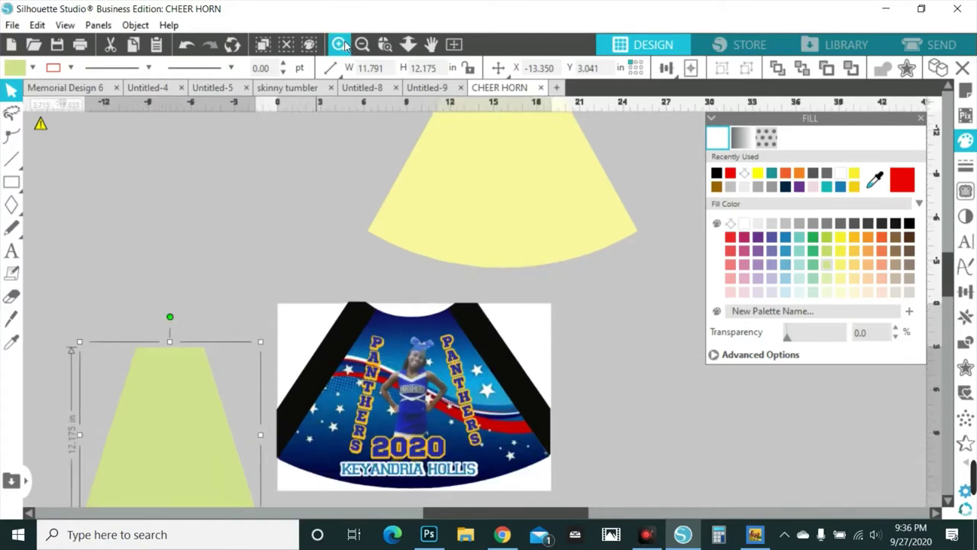
scroll(451, 234, "down", 2)
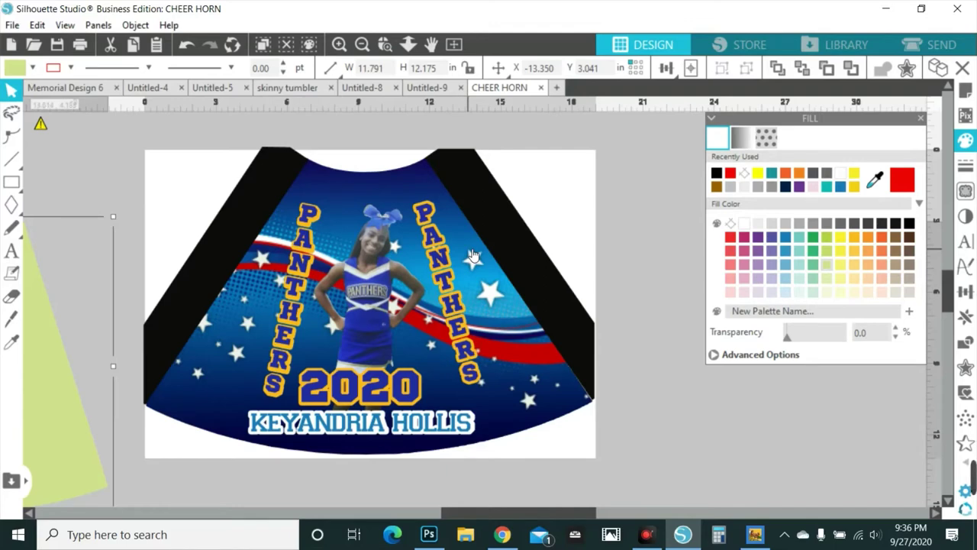
left_click_drag(71, 413, 290, 434)
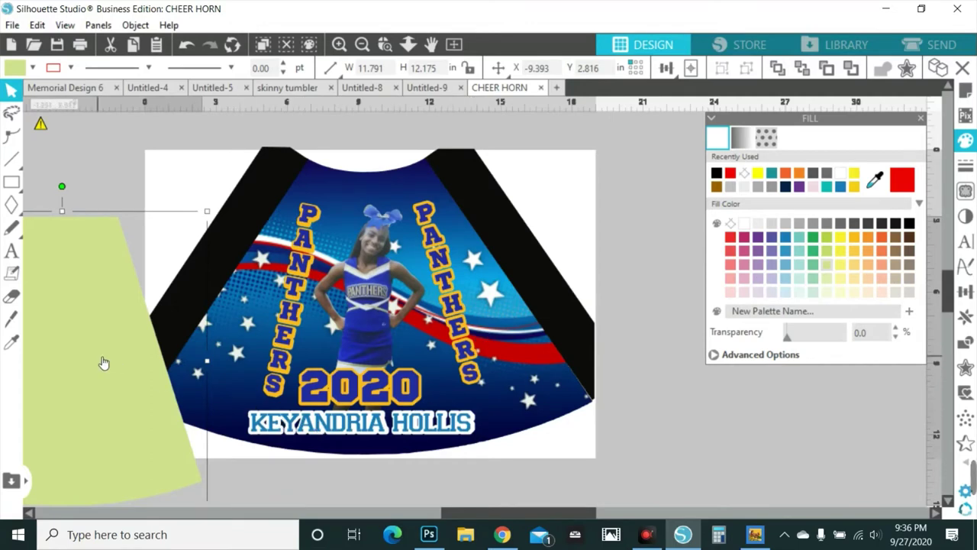
left_click_drag(102, 359, 32, 272)
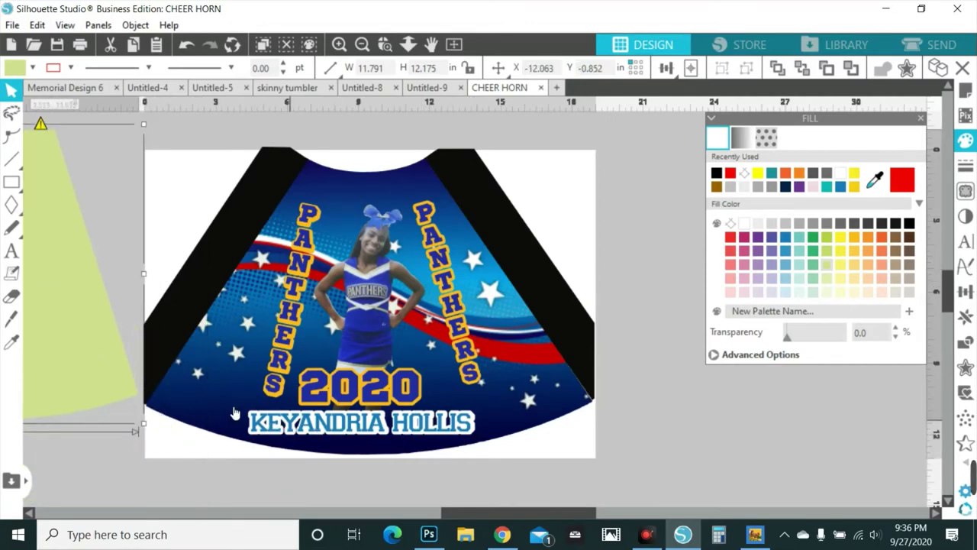
left_click_drag(113, 273, 54, 278)
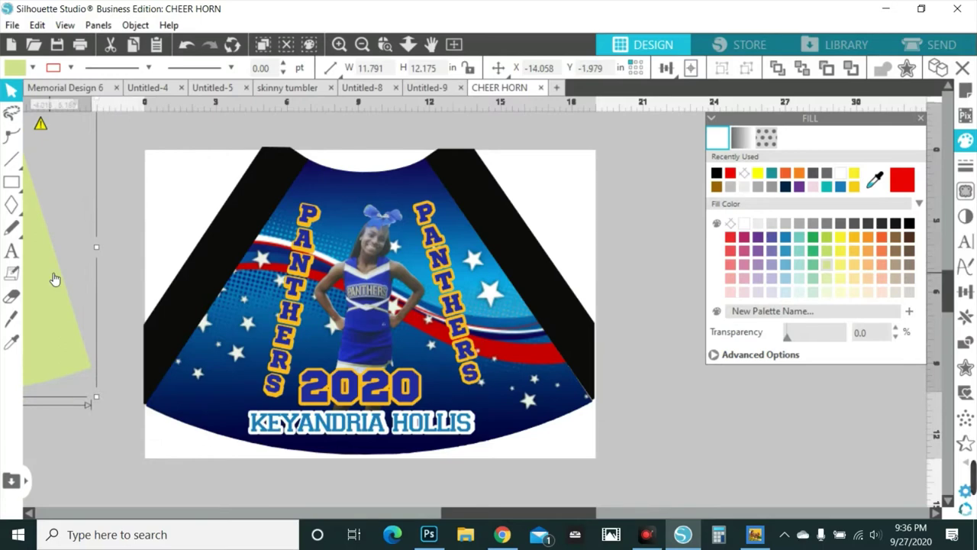
Move the green panel up and away from the page, and delete the small outlined horn with its black end pieces.
left_click(361, 44)
left_click(362, 44)
left_click(362, 44)
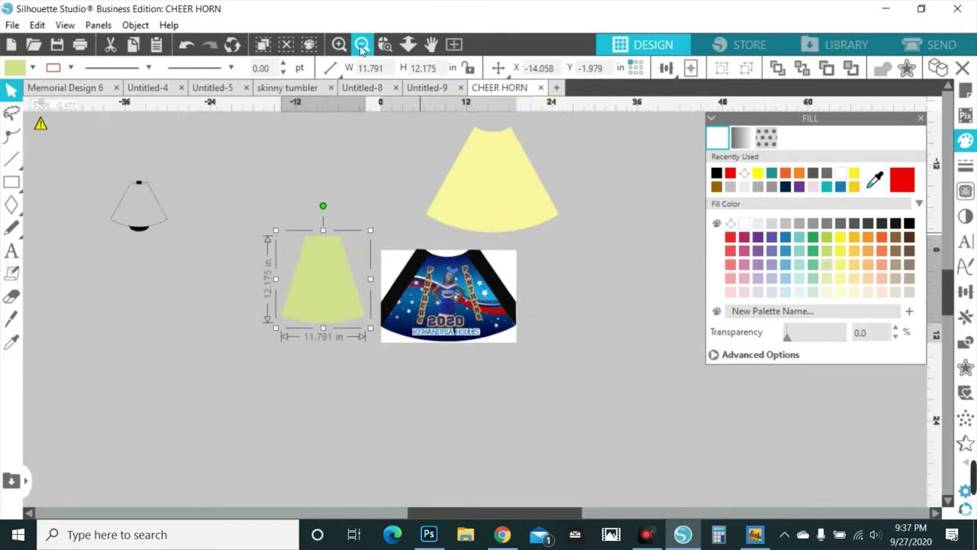
left_click_drag(293, 237, 207, 151)
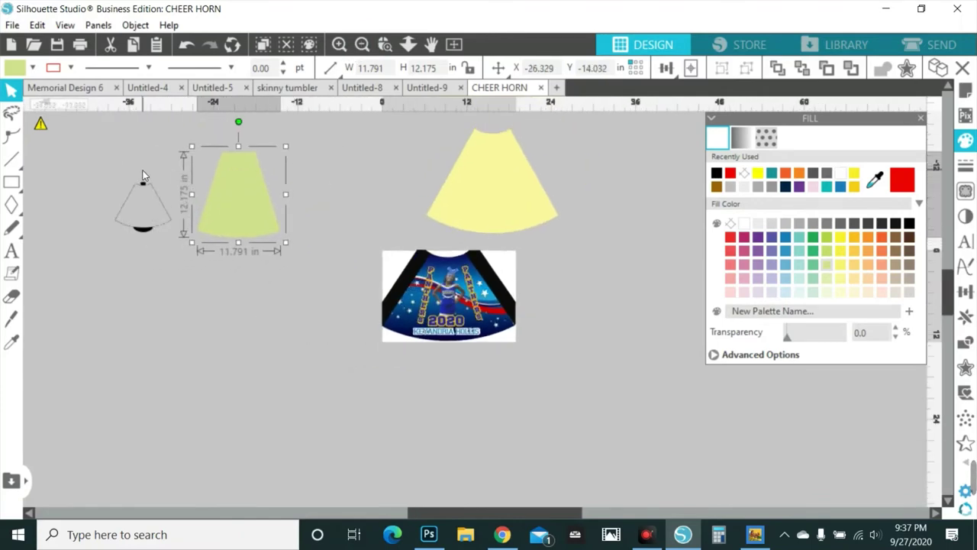
left_click_drag(103, 156, 179, 239)
key("Delete")
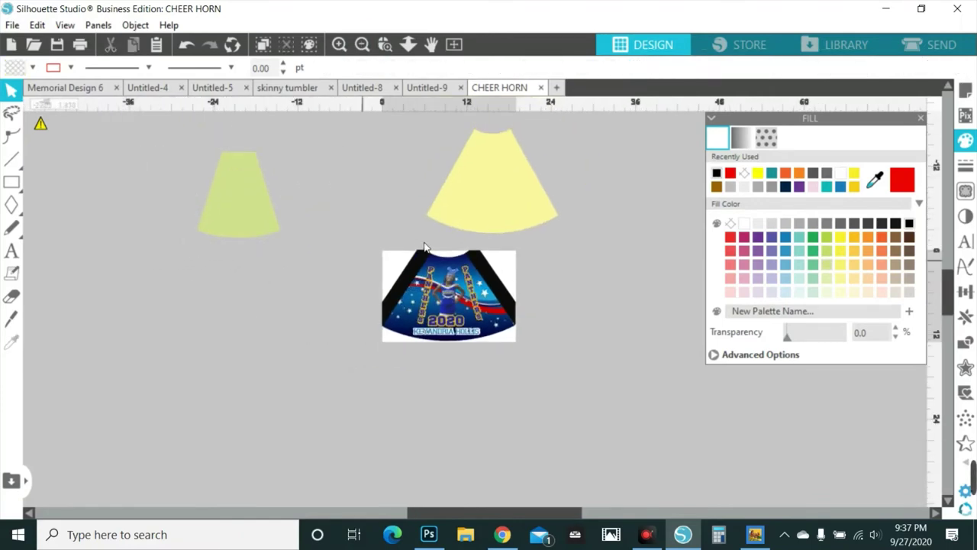
Move the finished sample design off the page and lay the yellow horn shape over it.
left_click(396, 252)
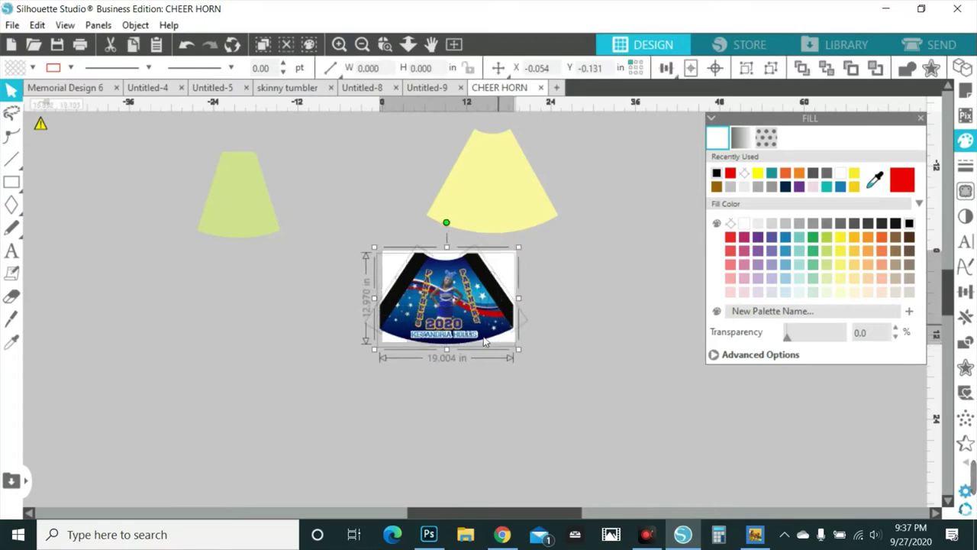
left_click_drag(484, 341, 175, 352)
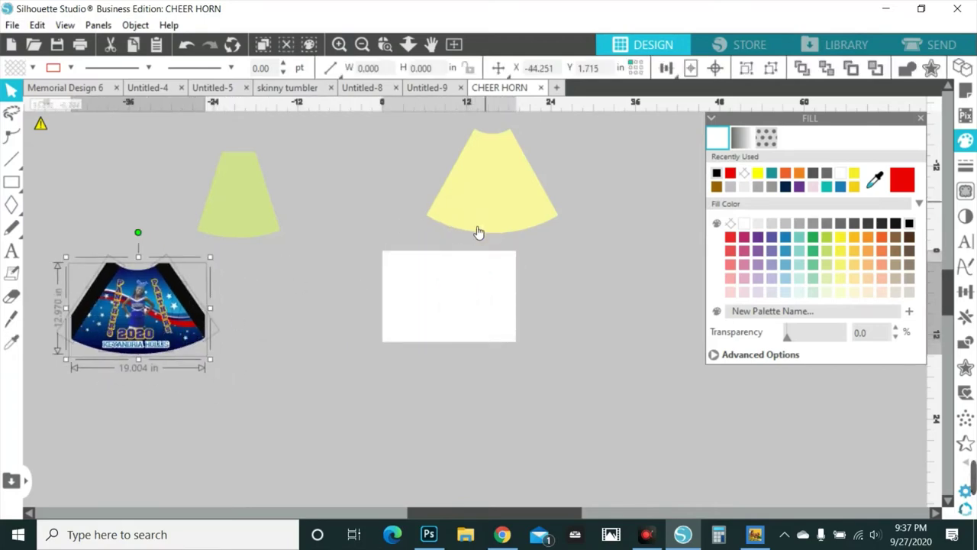
left_click_drag(478, 232, 306, 368)
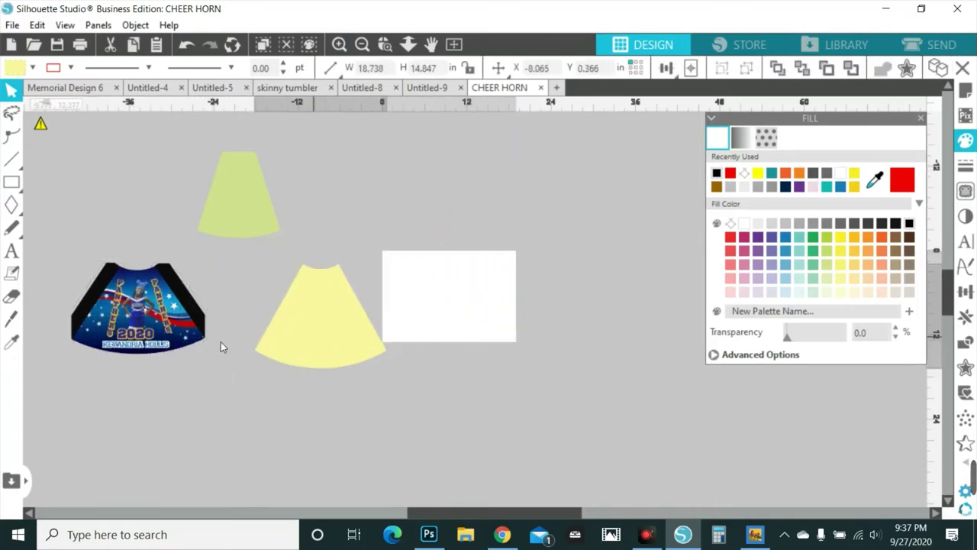
left_click_drag(221, 346, 131, 331)
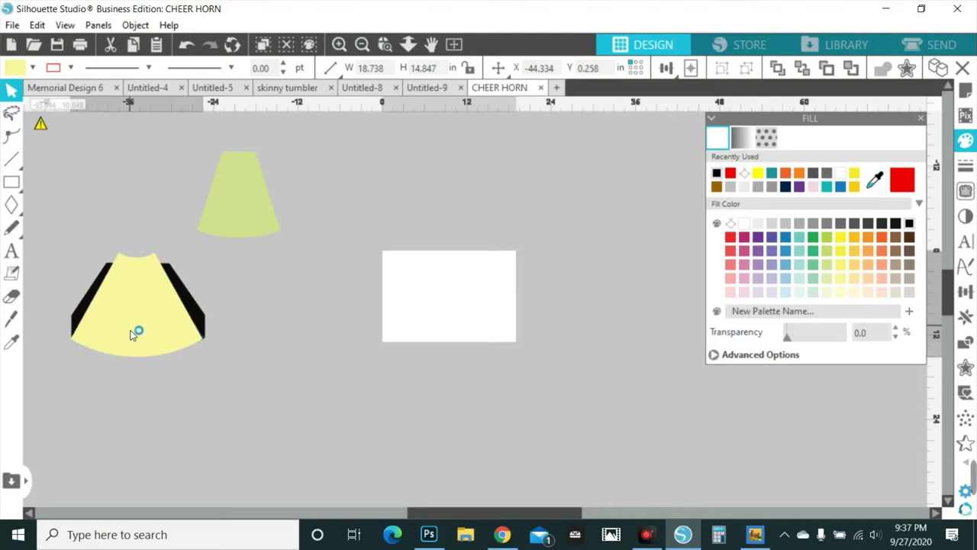
Place the yellow horn shape on the blank white page.
left_click_drag(131, 331, 441, 314)
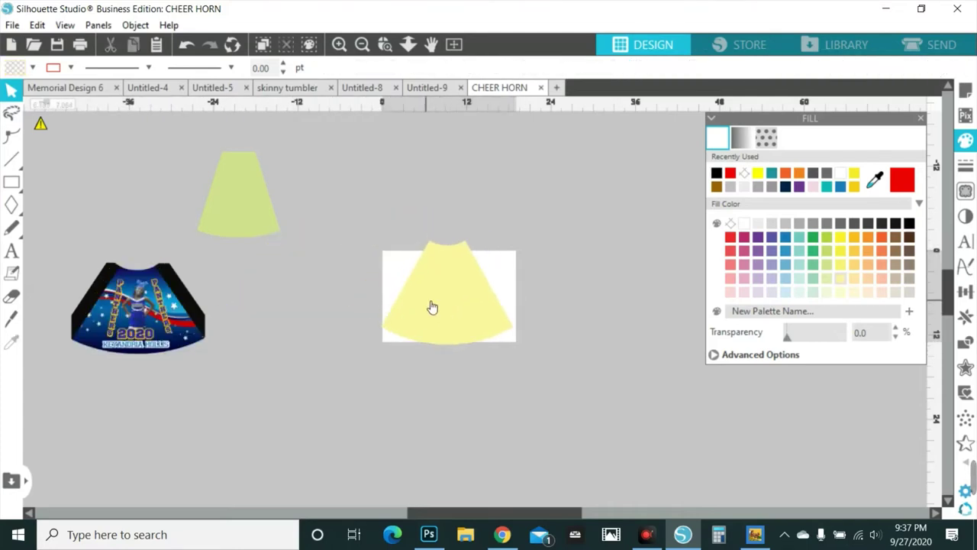
left_click(340, 45)
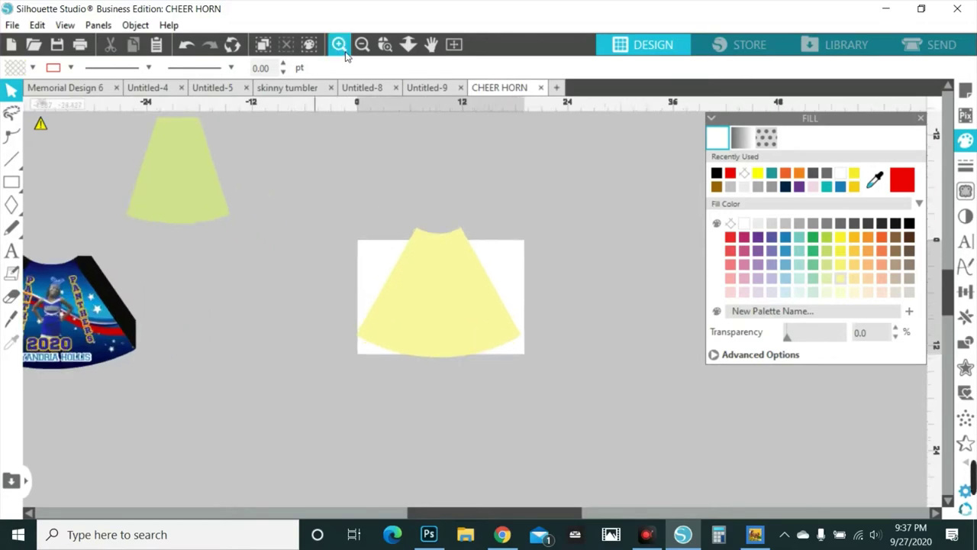
left_click(340, 46)
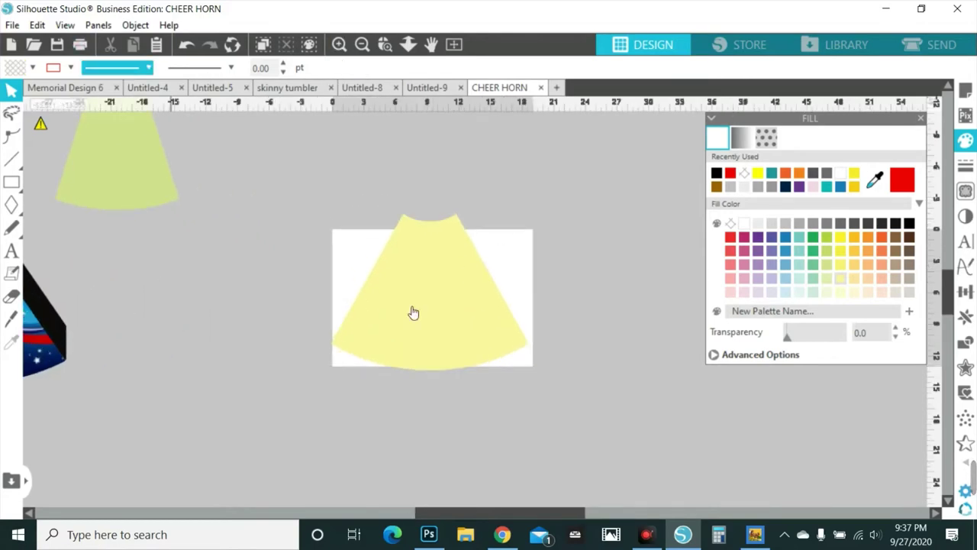
Switch to Chrome and run a Google image search for "cheer backgrounds" in a new tab.
left_click(503, 534)
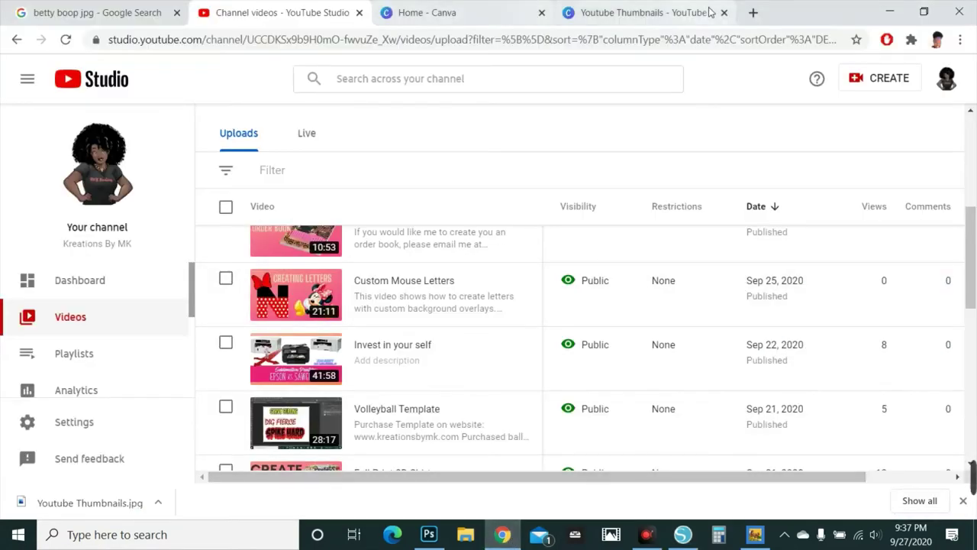
left_click(751, 12)
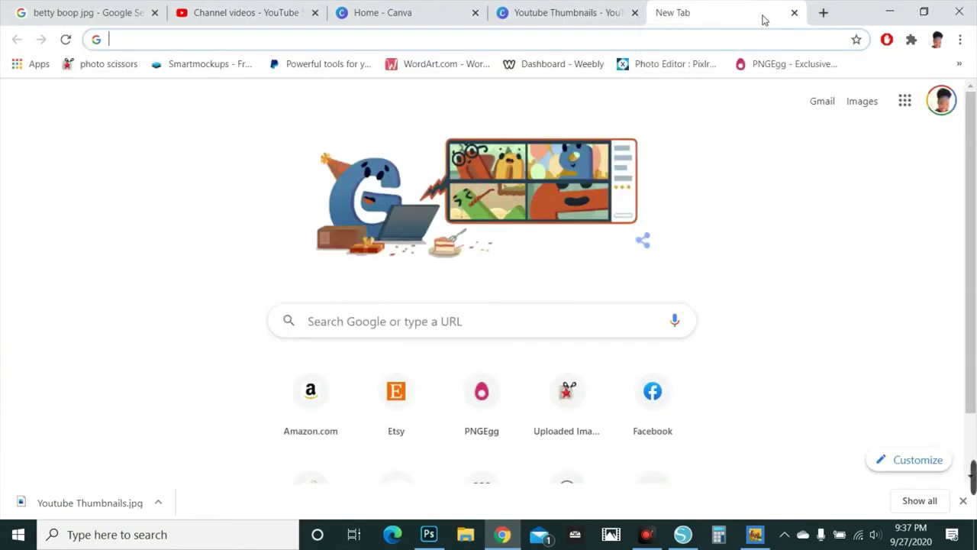
type("cheer")
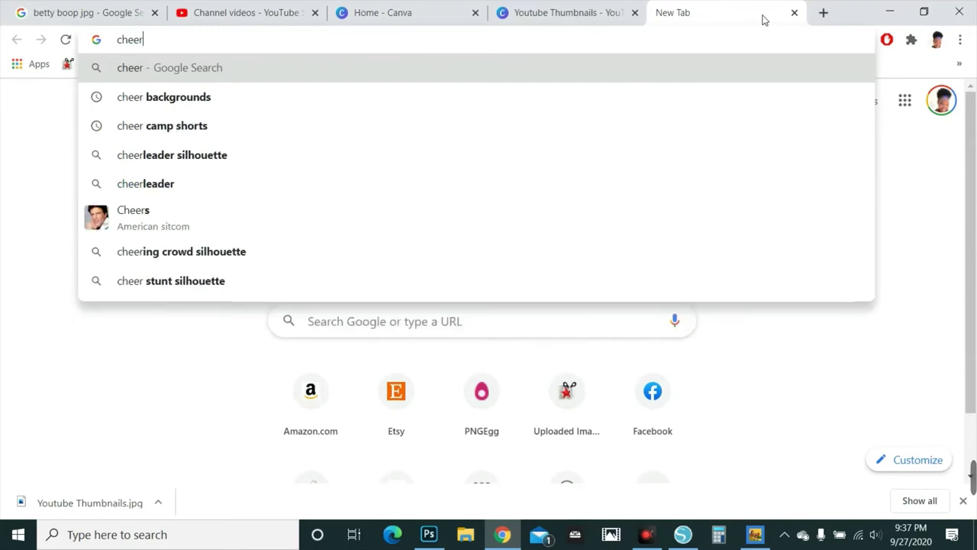
left_click(290, 93)
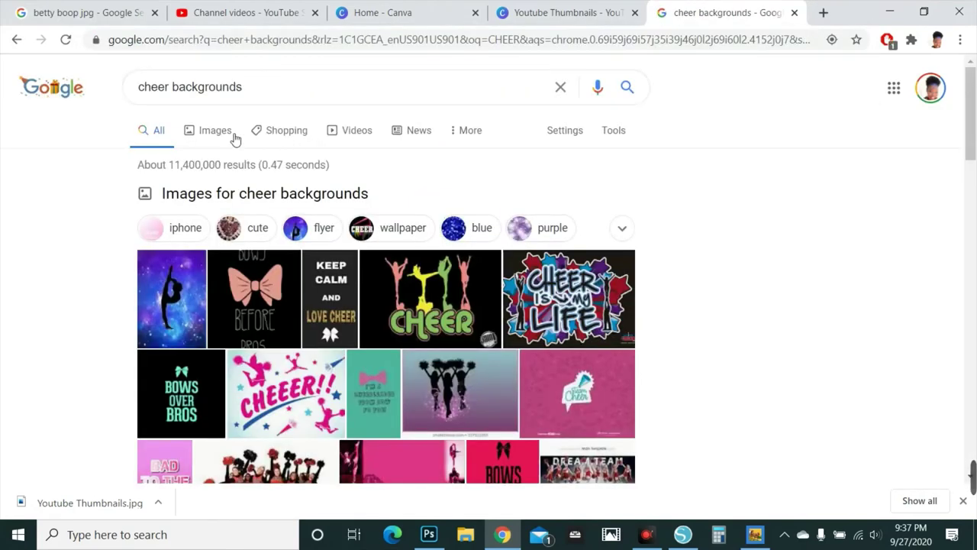
left_click(214, 130)
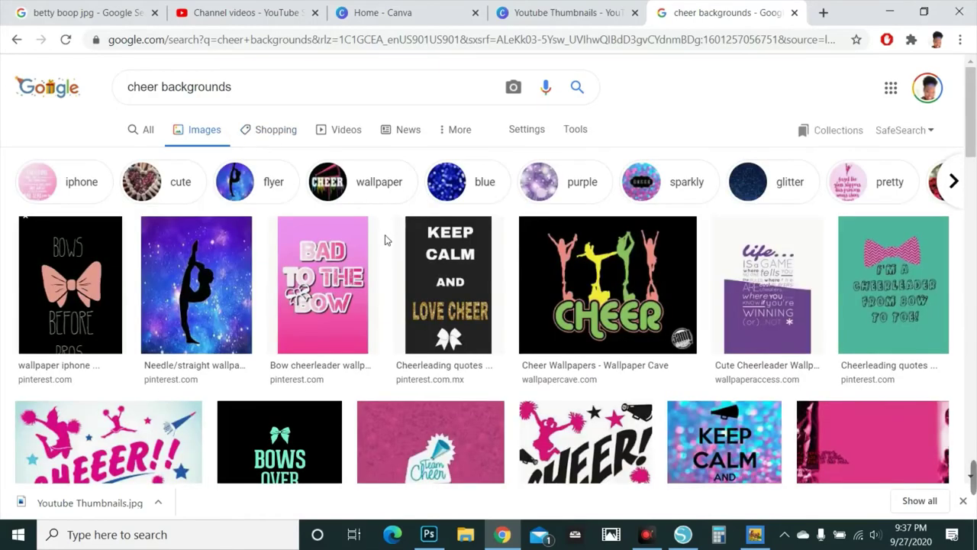
Find the blue background with white stars and a red and white wave among the results and open its preview.
scroll(386, 241, "down", 15)
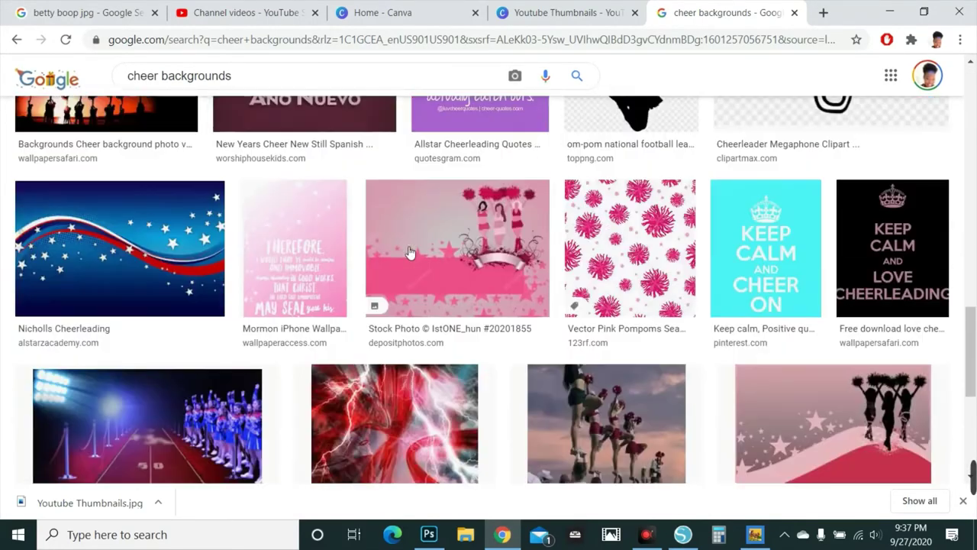
scroll(409, 252, "down", 3)
scroll(133, 322, "up", 4)
left_click(134, 323)
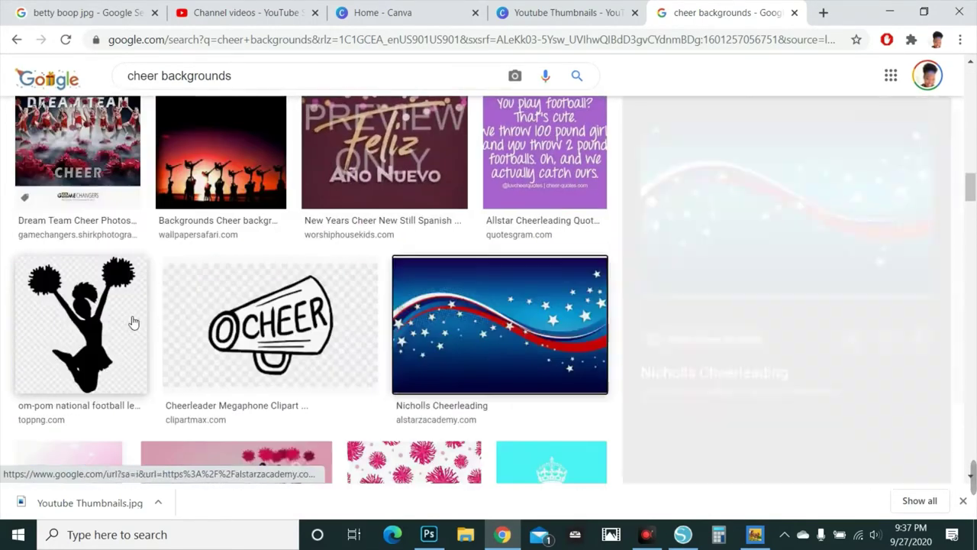
Browse the related images and copy the previewed blue star-and-wave background image.
scroll(878, 177, "down", 5)
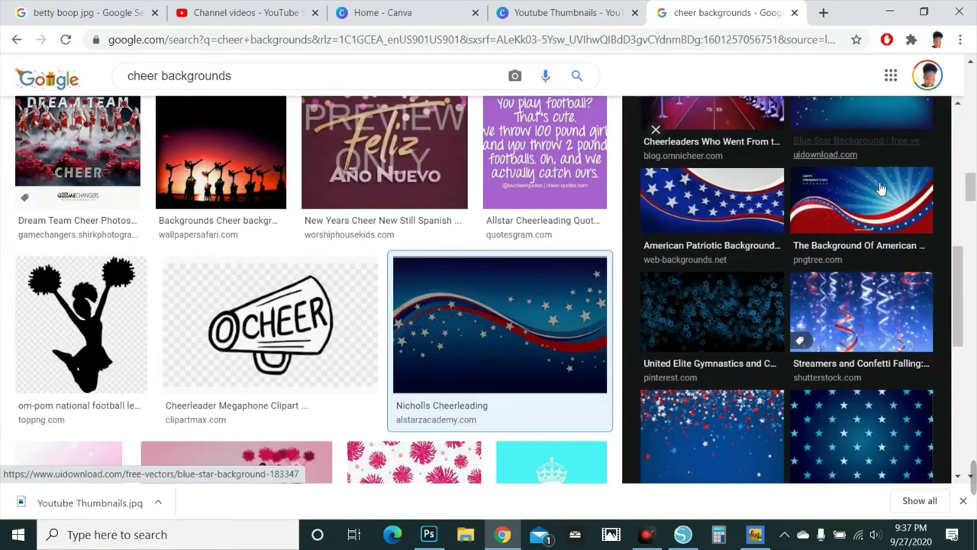
scroll(840, 203, "down", 4)
scroll(805, 294, "up", 7)
scroll(807, 288, "up", 3)
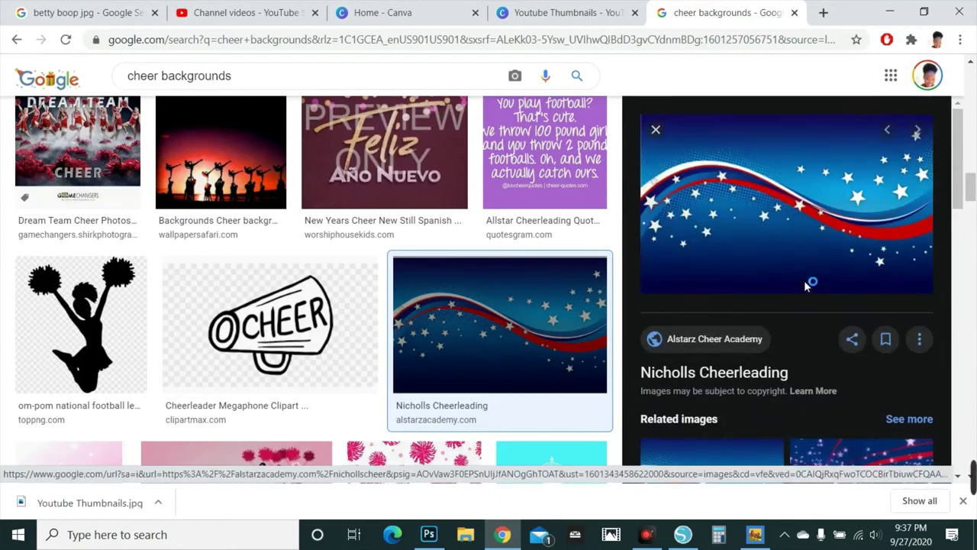
right_click(794, 223)
left_click(828, 372)
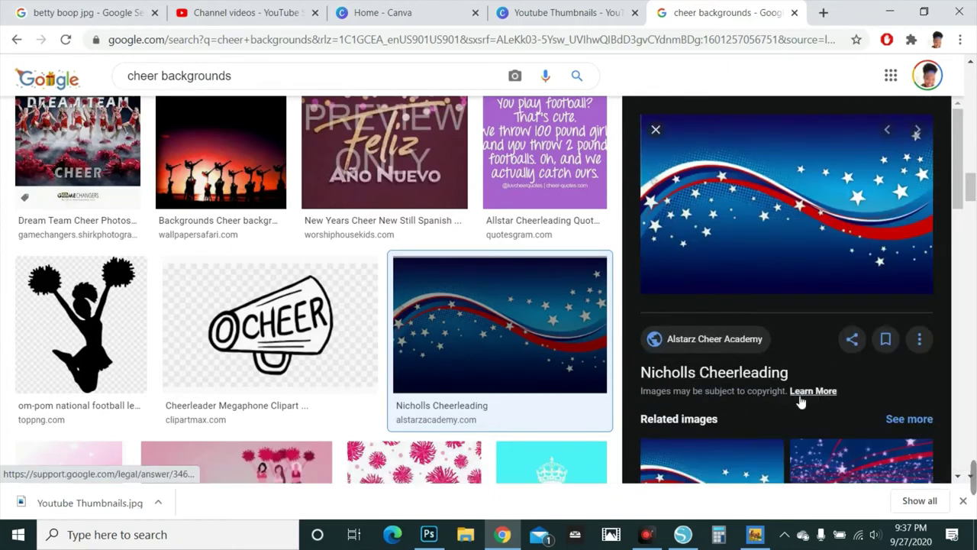
Switch to Silhouette Studio, paste the copied background image and enlarge it to about 25.7 by 15.8 in over the yellow horn.
key("alt+Tab")
right_click(496, 273)
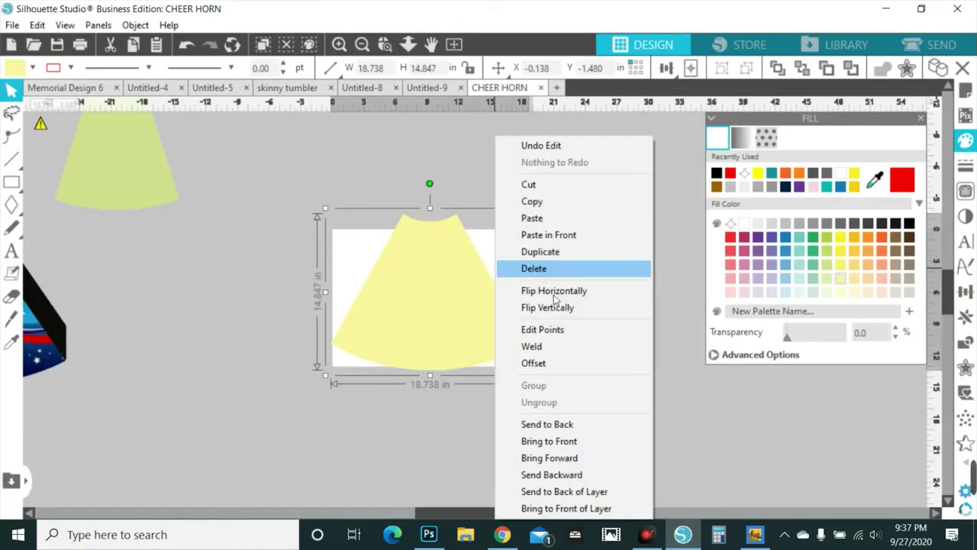
left_click(568, 219)
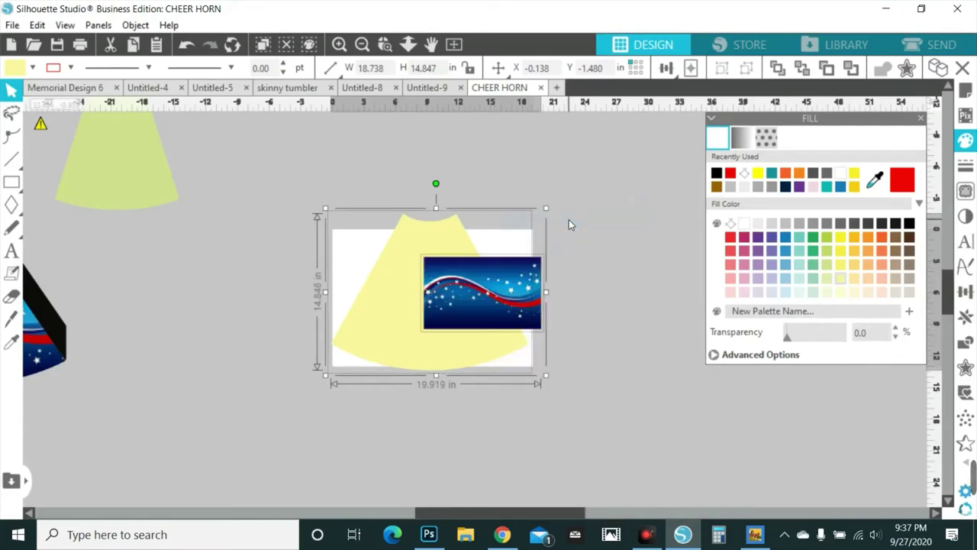
left_click_drag(477, 291, 375, 235)
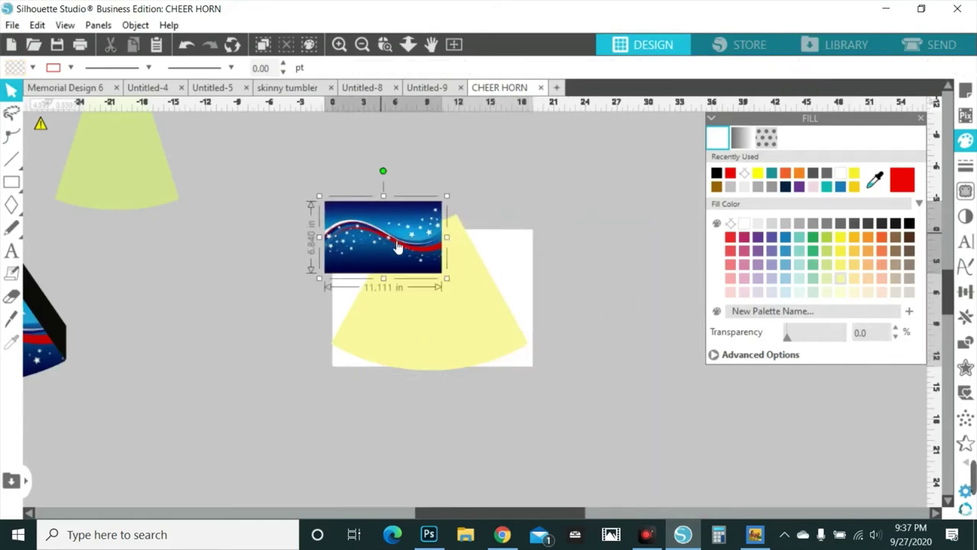
left_click_drag(465, 286, 575, 410)
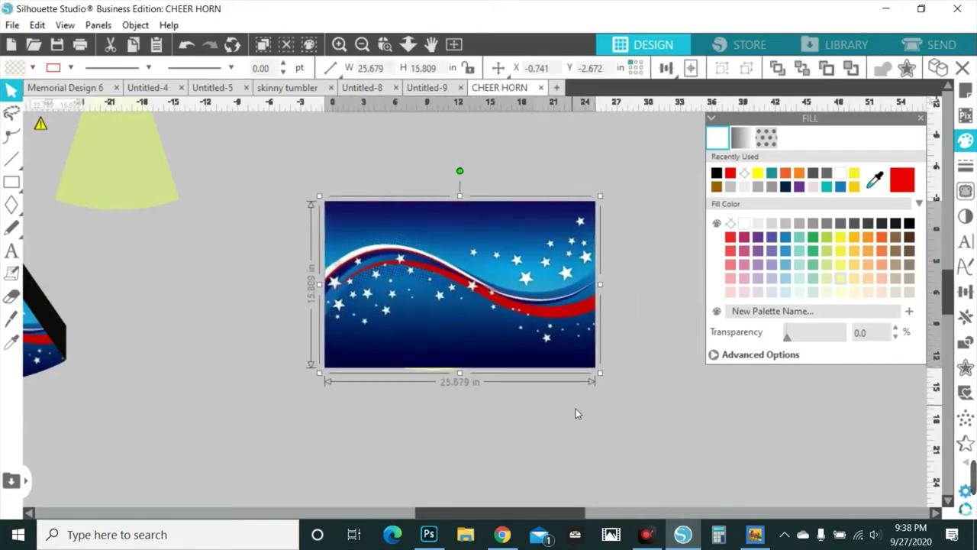
Centre the background image over the page and send it behind the yellow horn shape.
left_click_drag(582, 339, 566, 339)
right_click(565, 339)
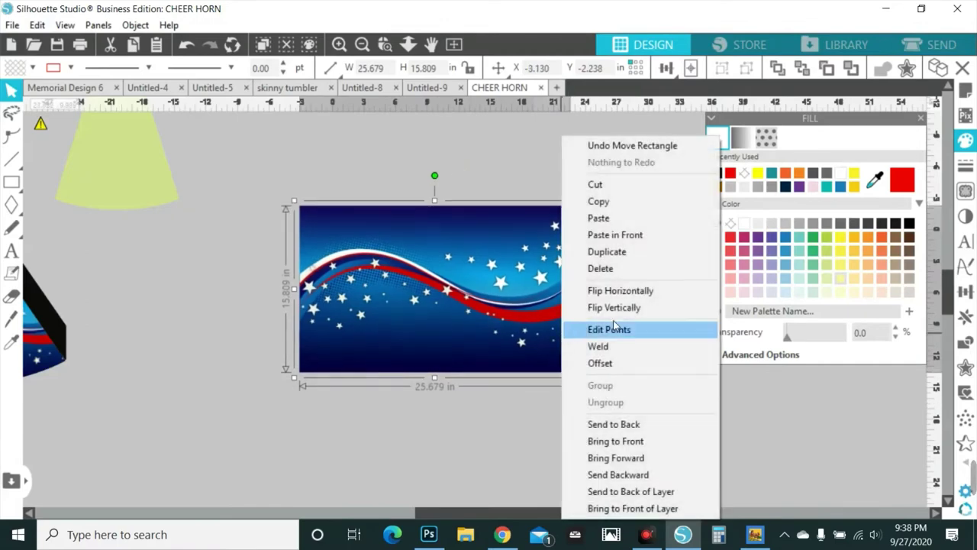
left_click(606, 431)
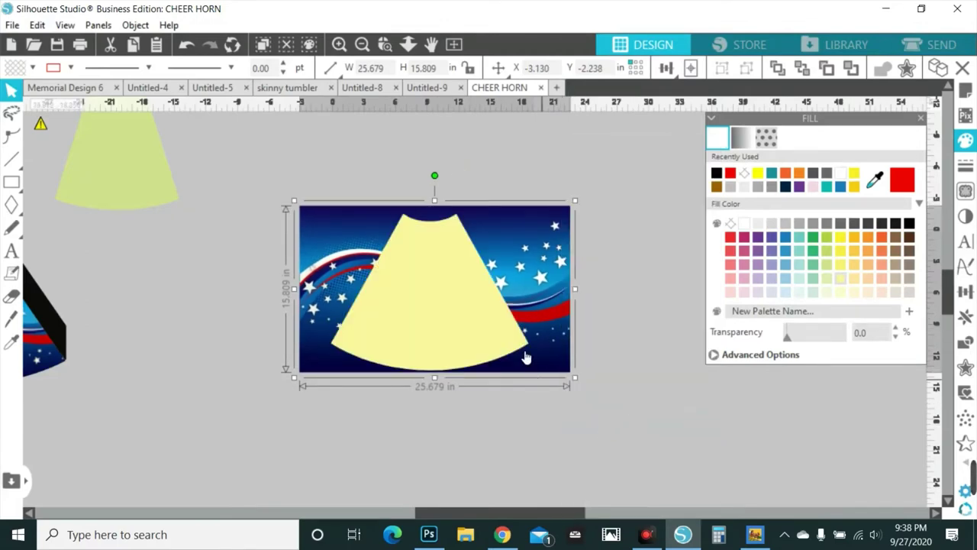
left_click_drag(554, 286, 551, 285)
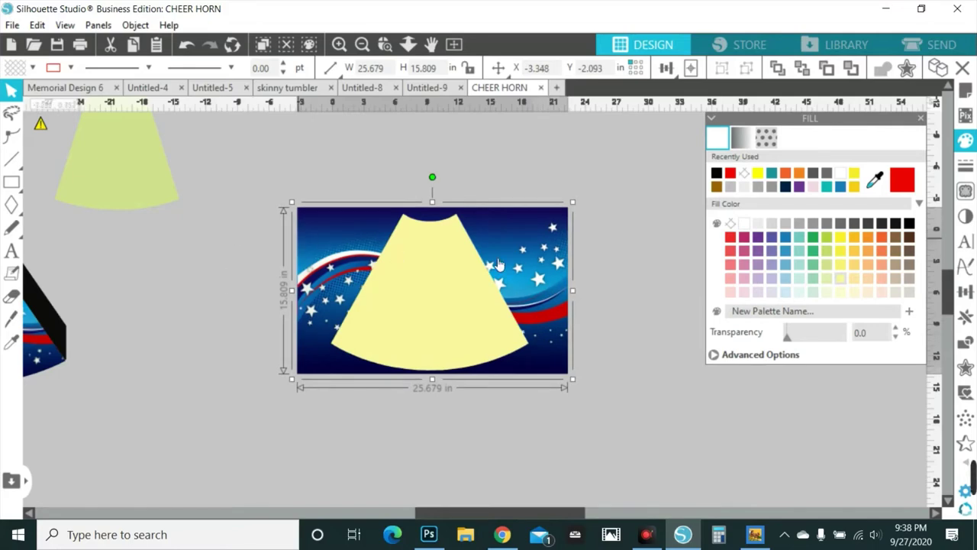
left_click_drag(437, 515, 381, 513)
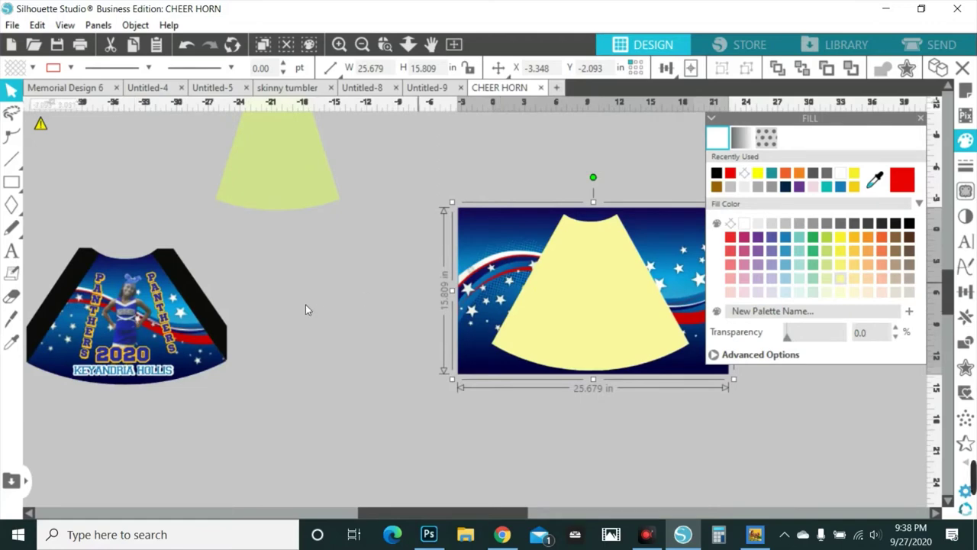
left_click_drag(443, 510, 462, 517)
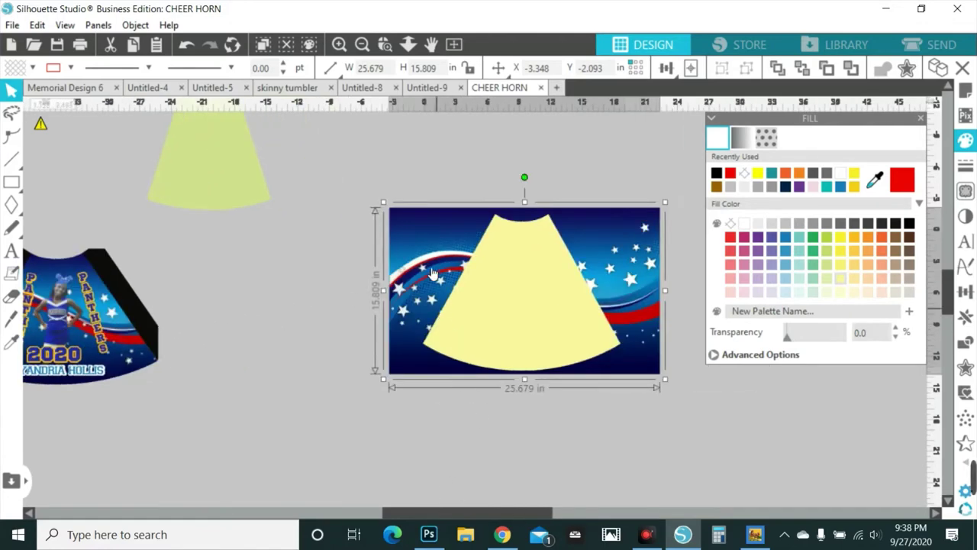
Tilt the background image clockwise in stages, repositioning it behind the yellow horn after each turn.
left_click_drag(457, 269, 453, 185)
left_click_drag(644, 249, 663, 335)
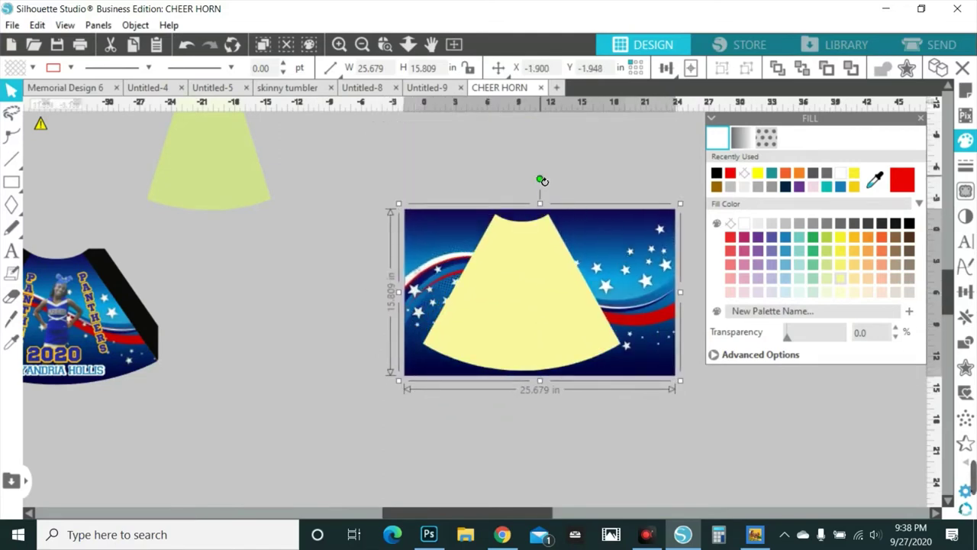
left_click_drag(540, 179, 562, 181)
left_click_drag(611, 267, 640, 278)
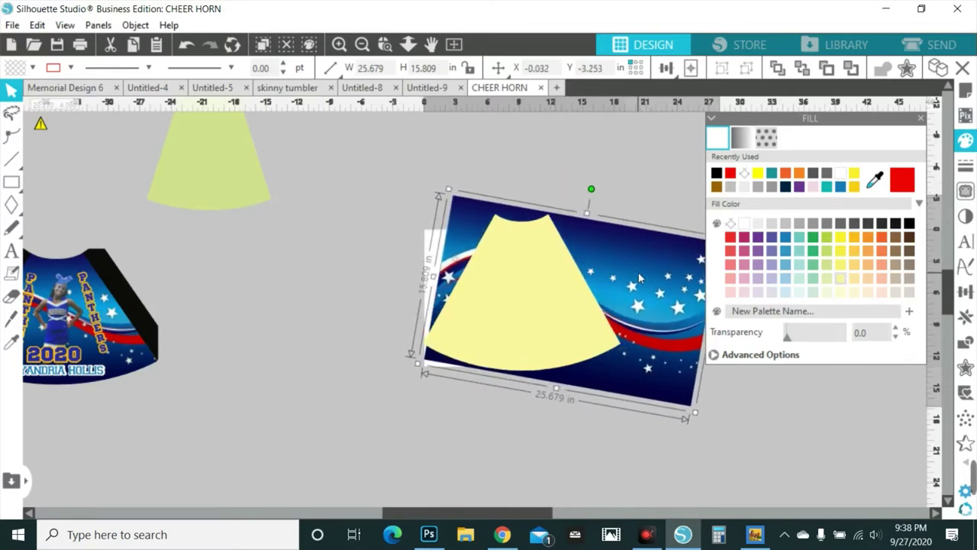
left_click_drag(589, 198, 601, 210)
left_click_drag(618, 300, 622, 312)
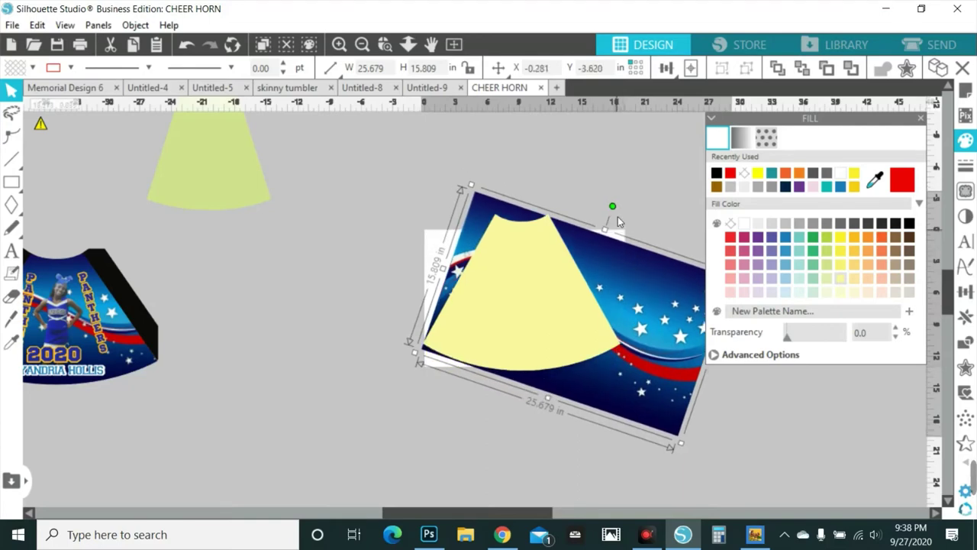
left_click_drag(615, 209, 616, 268)
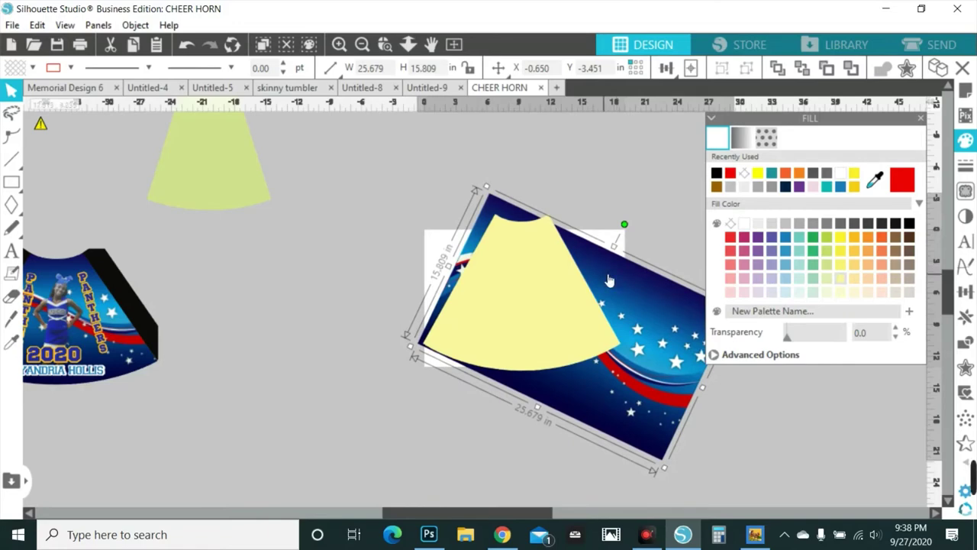
Enlarge the tilted background image to about 28.1 by 17.3 in and fine-tune its angle and position behind the horn.
scroll(675, 420, "down", 1)
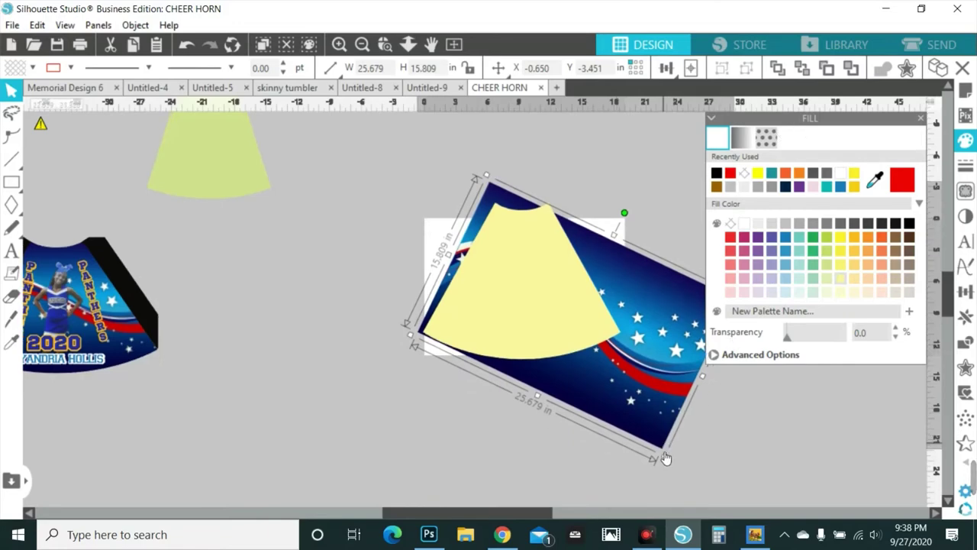
left_click_drag(666, 458, 685, 485)
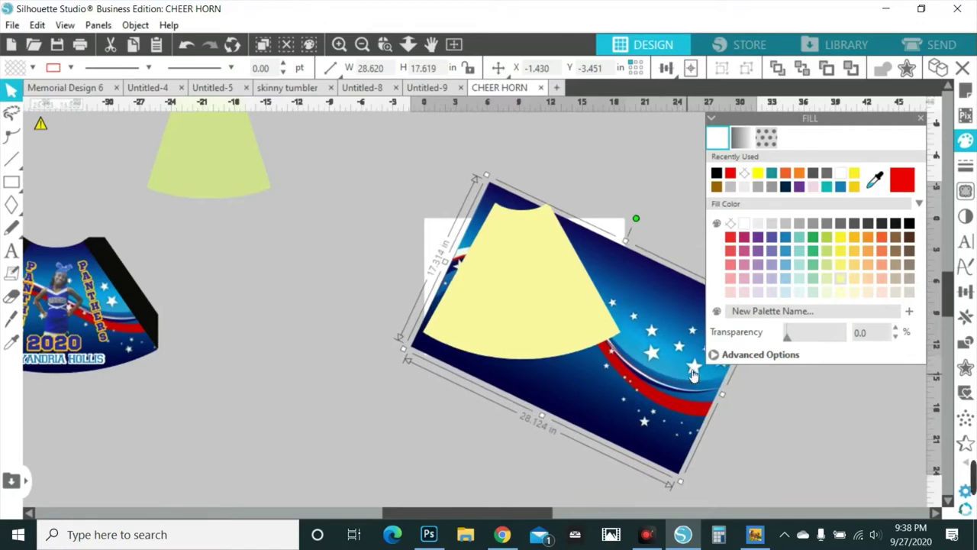
left_click_drag(690, 369, 694, 373)
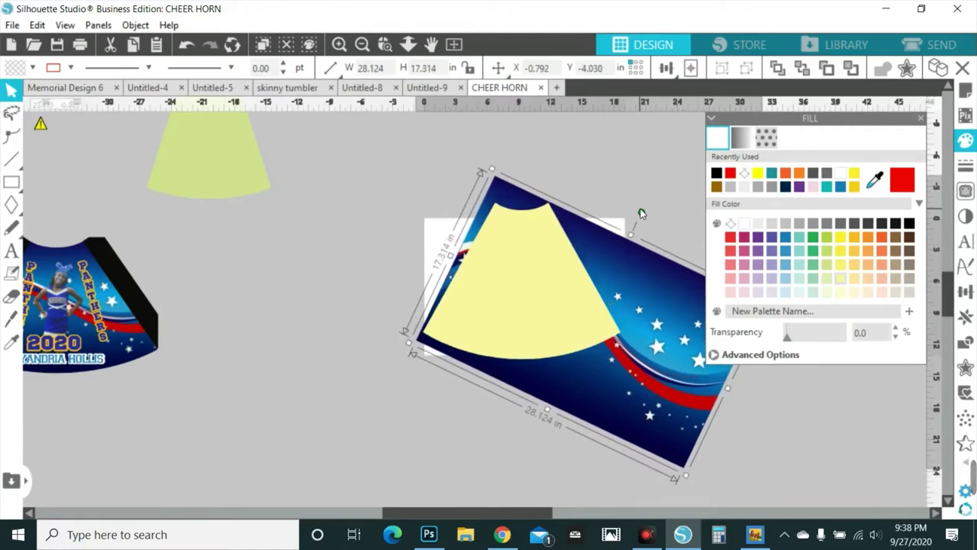
left_click_drag(635, 230, 646, 220)
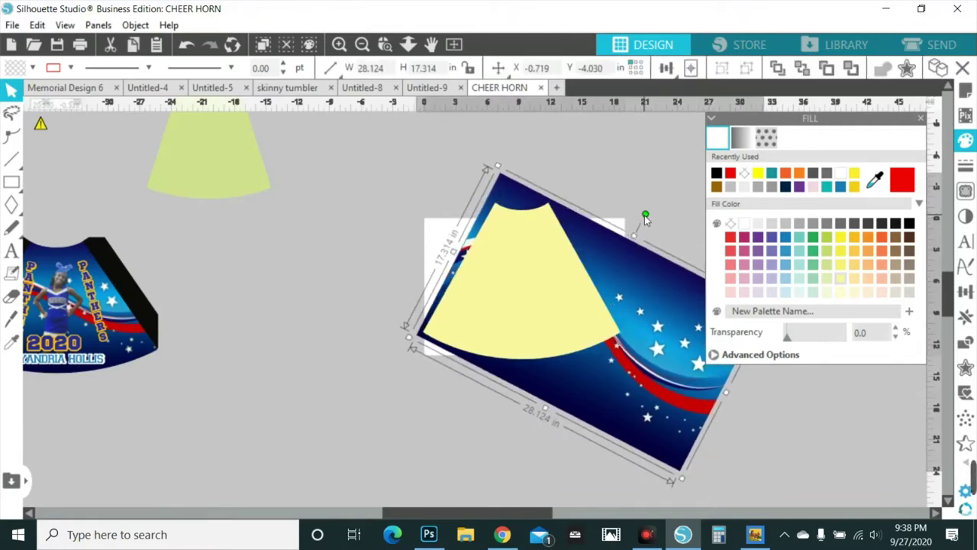
left_click_drag(647, 281, 643, 286)
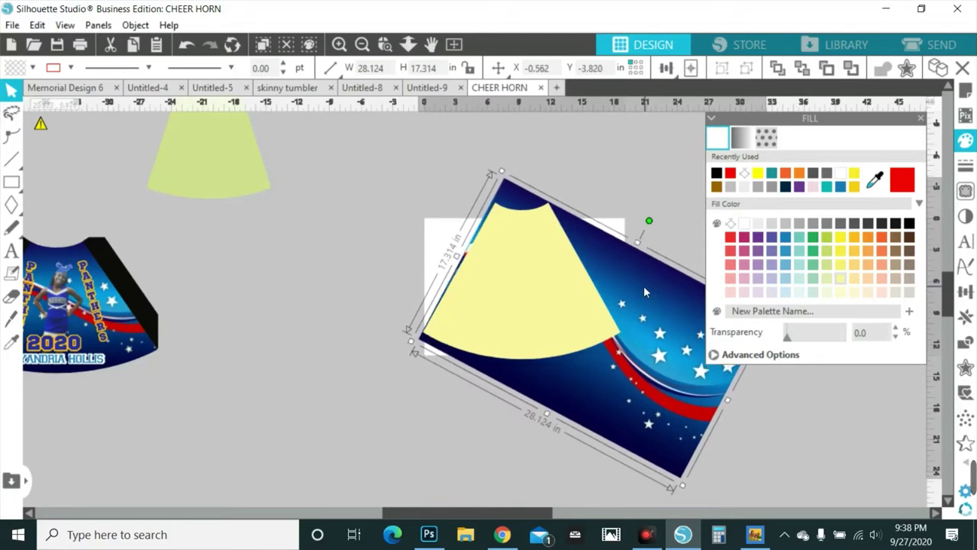
Crop the tilted background image to the horn shape, and try turning and shifting the cropped piece.
left_click_drag(413, 191, 560, 321)
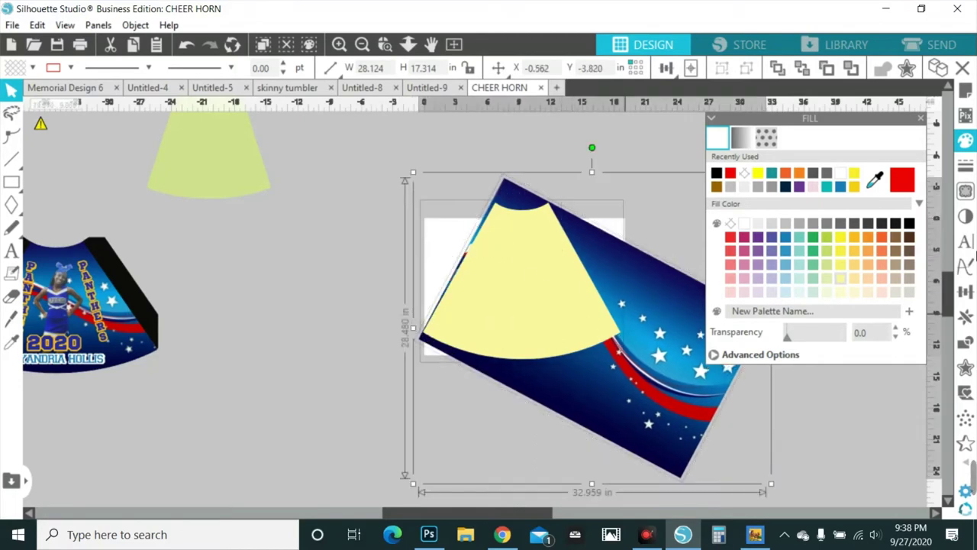
left_click(966, 343)
left_click(853, 212)
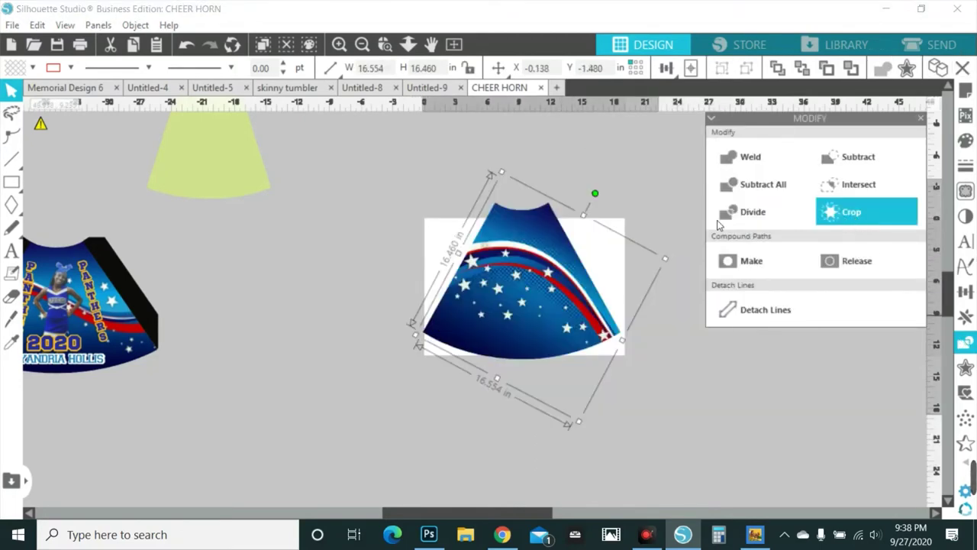
left_click_drag(595, 195, 602, 199)
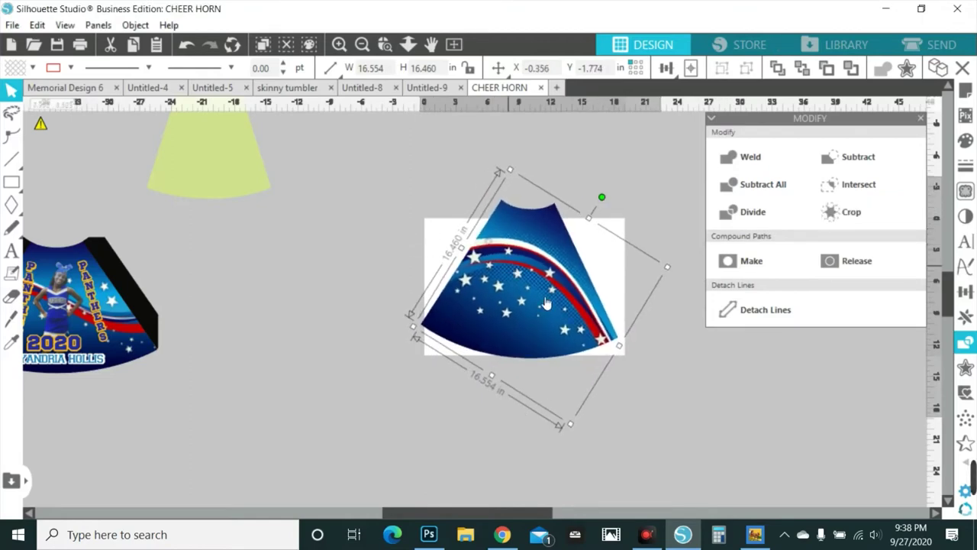
left_click_drag(601, 309, 671, 313)
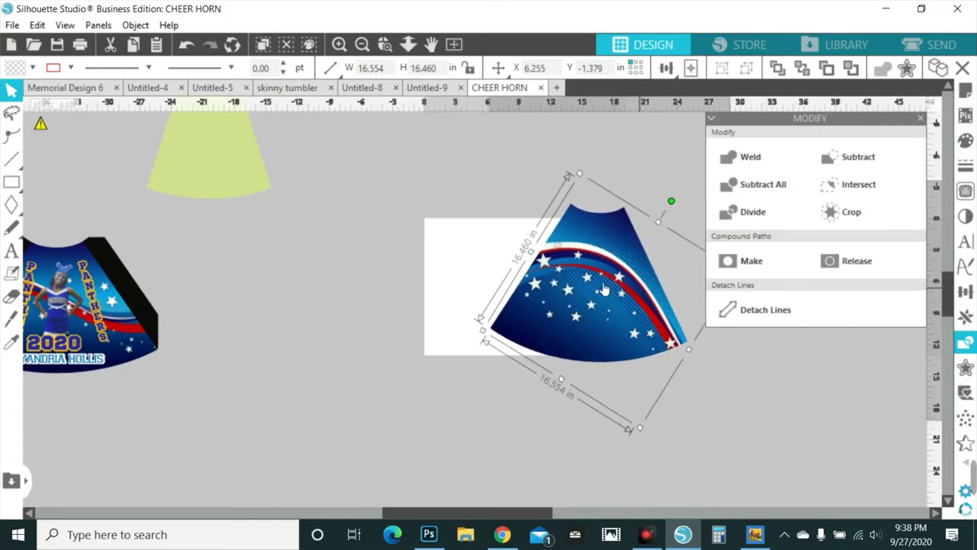
Undo the move and rotation of the cropped piece, and the crop itself.
left_click(188, 46)
left_click(188, 47)
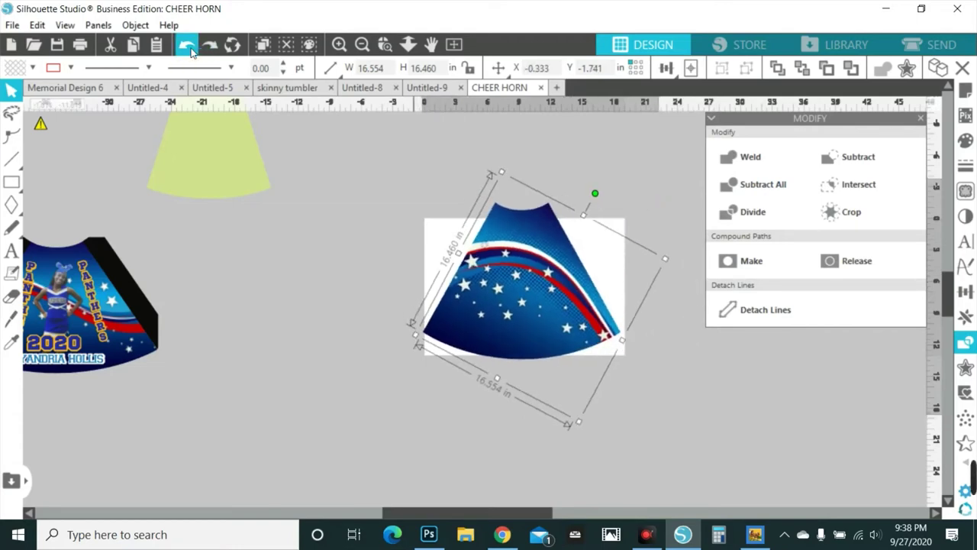
left_click(189, 46)
left_click(188, 47)
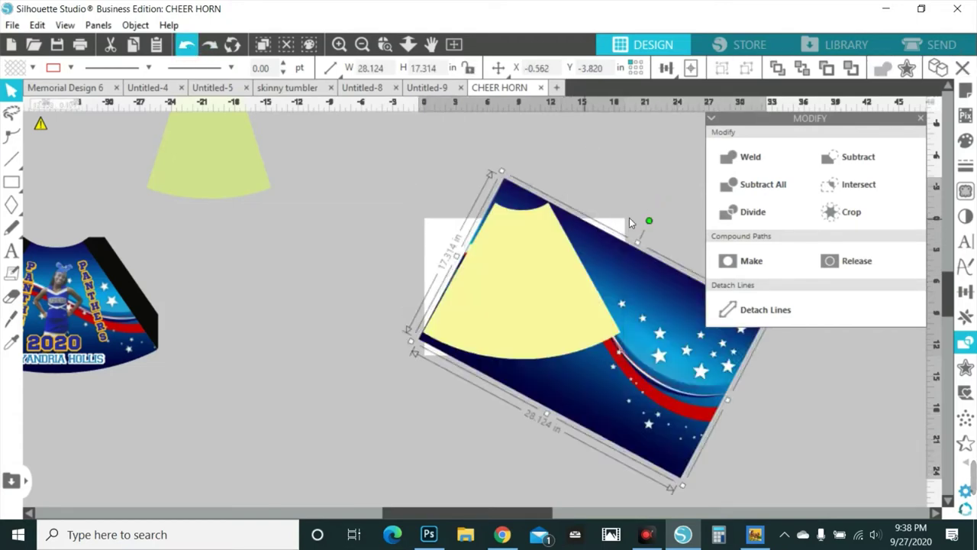
Rotate the background image back to level and reposition it so it surrounds the yellow horn.
left_click_drag(649, 221, 587, 201)
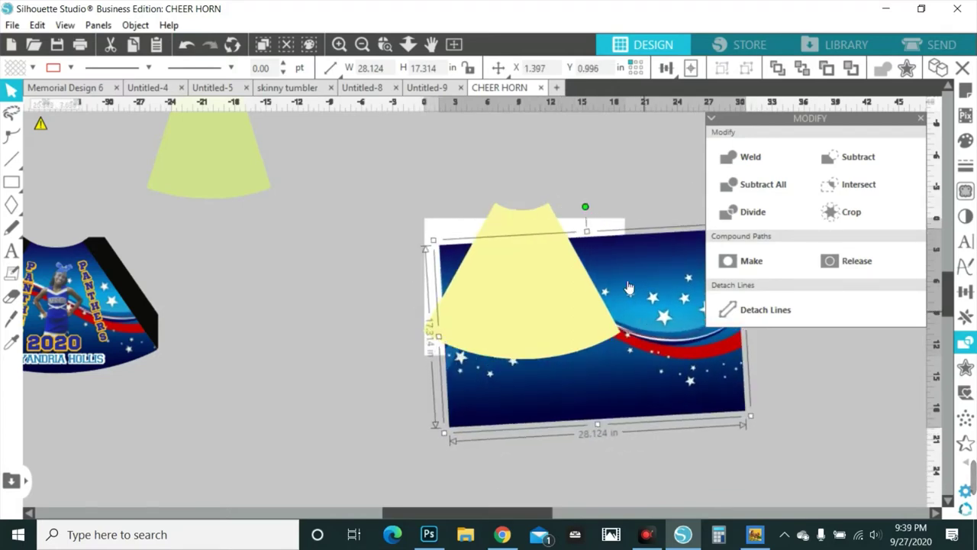
left_click_drag(629, 287, 596, 231)
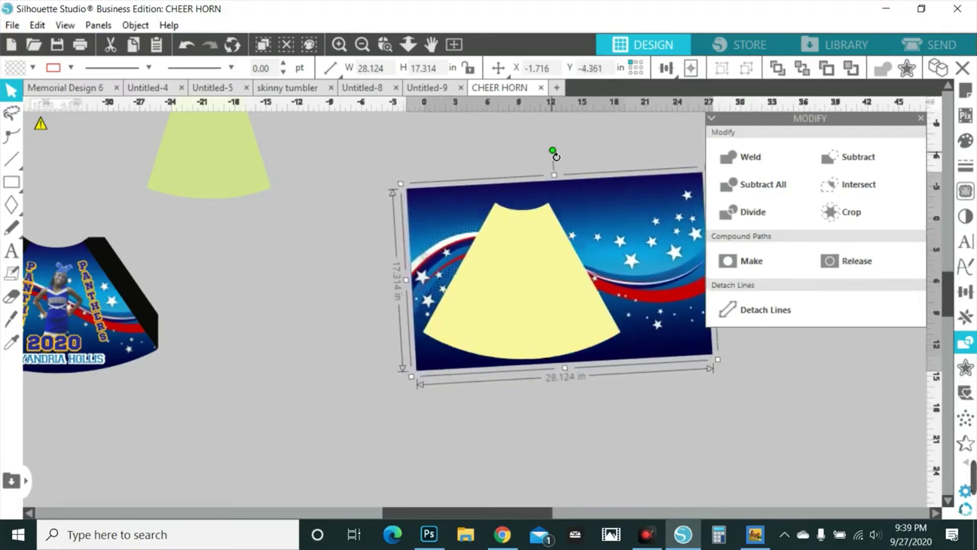
left_click_drag(558, 155, 561, 157)
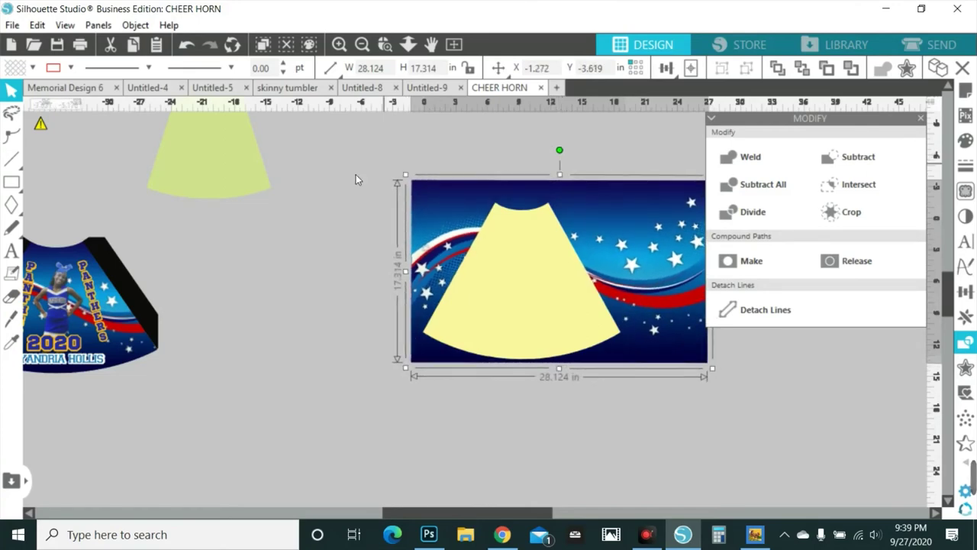
Try cropping the level background image to the horn shape, and undo the crop.
left_click_drag(557, 297, 628, 361)
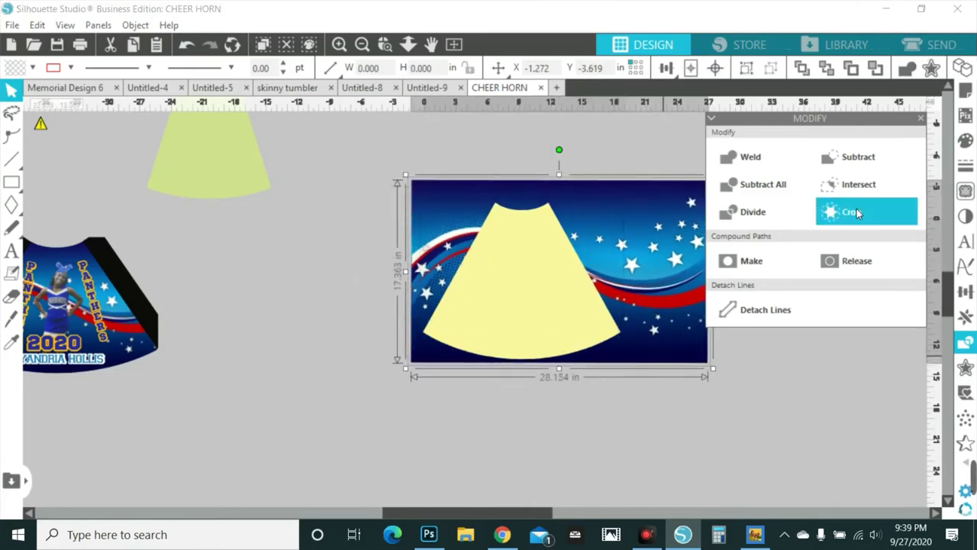
left_click(853, 211)
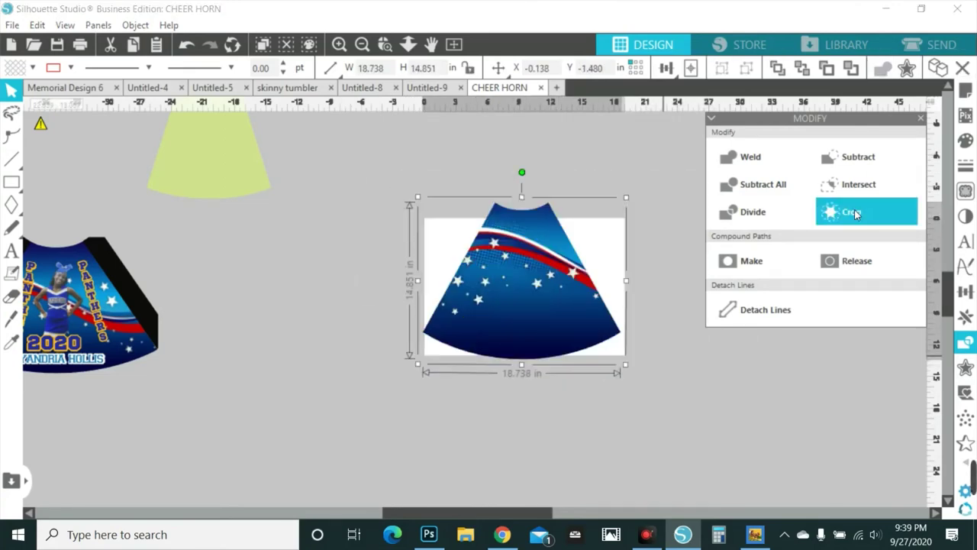
left_click(187, 45)
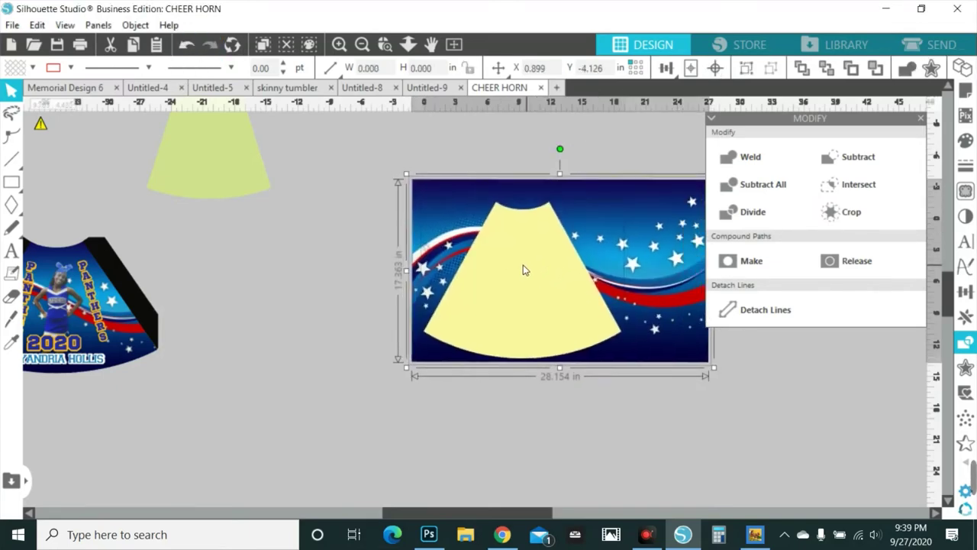
Reposition the background image behind the horn, shrink it to about 24.6 by 15.1 in, and narrow its width to about 23.5 in.
left_click(663, 389)
left_click_drag(658, 349, 635, 350)
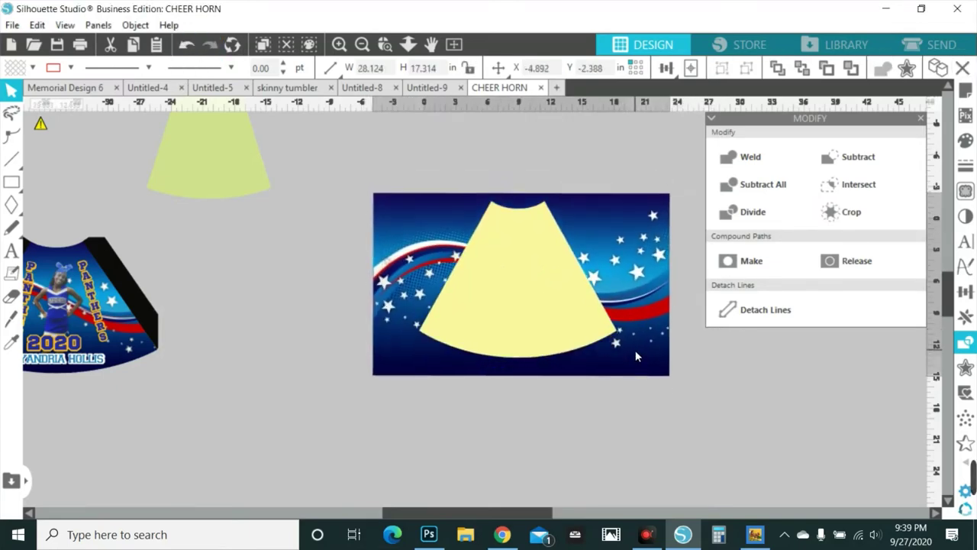
left_click_drag(656, 313, 652, 304)
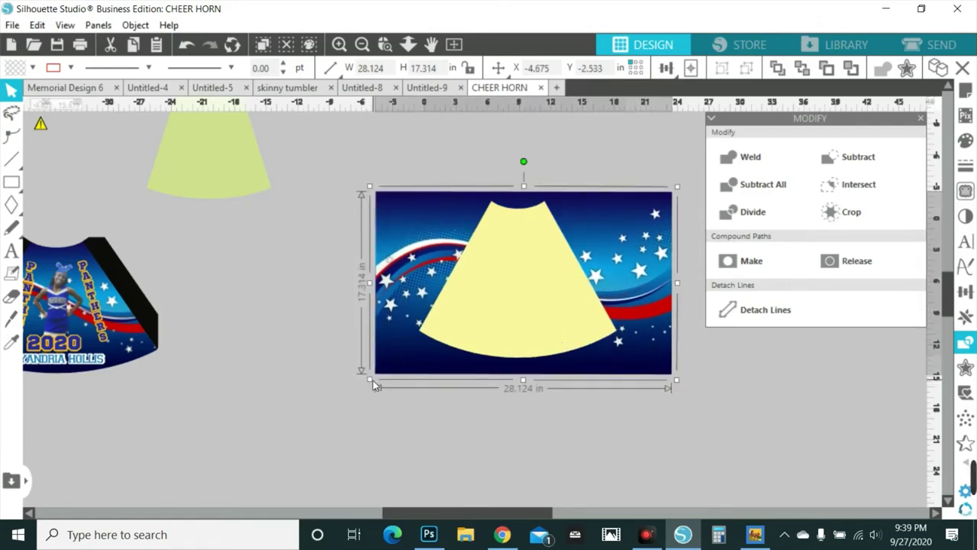
left_click_drag(371, 380, 408, 356)
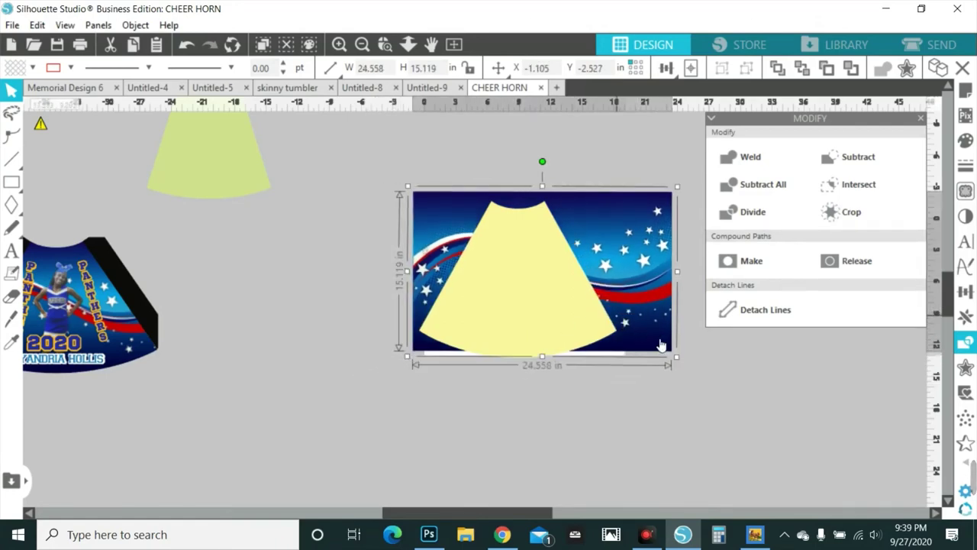
mouse_move(643, 361)
left_mouse_down()
mouse_move(640, 369)
mouse_move(636, 361)
left_mouse_up()
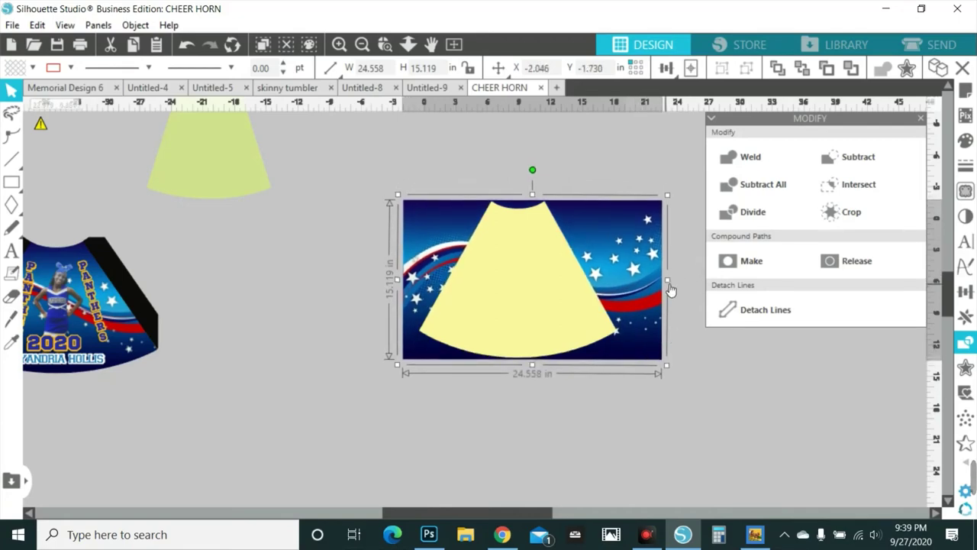
left_click_drag(668, 284, 657, 283)
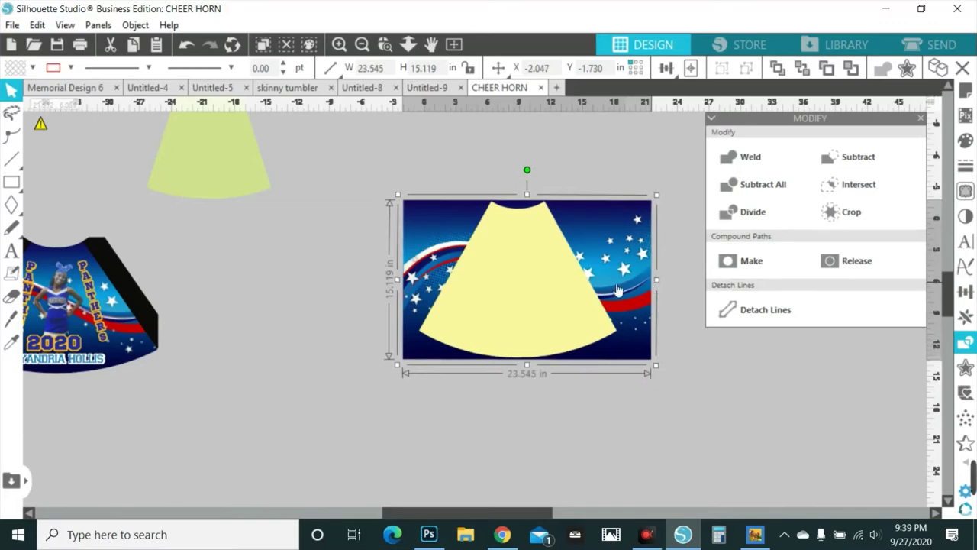
Narrow the background image to about 23 in wide and crop it to the horn shape.
left_click_drag(398, 280, 403, 281)
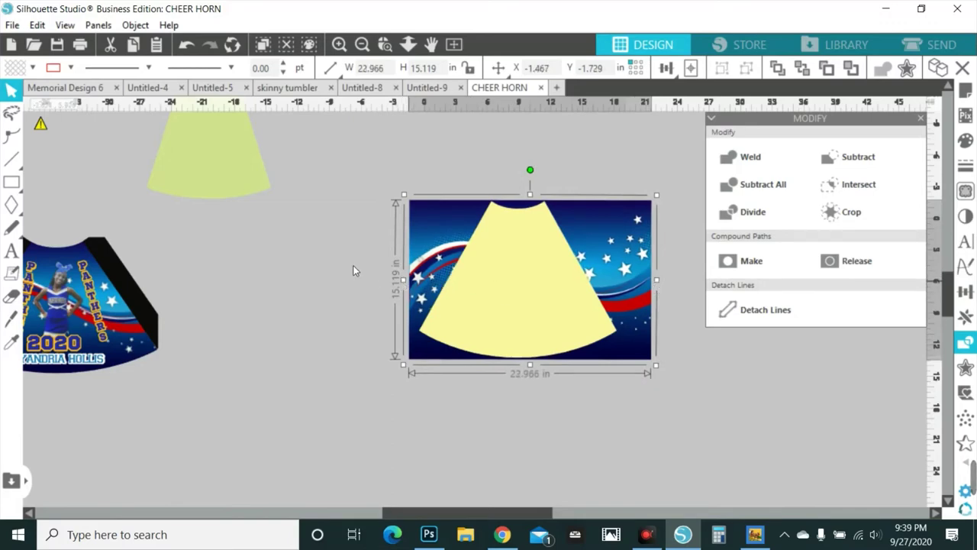
left_click(831, 212)
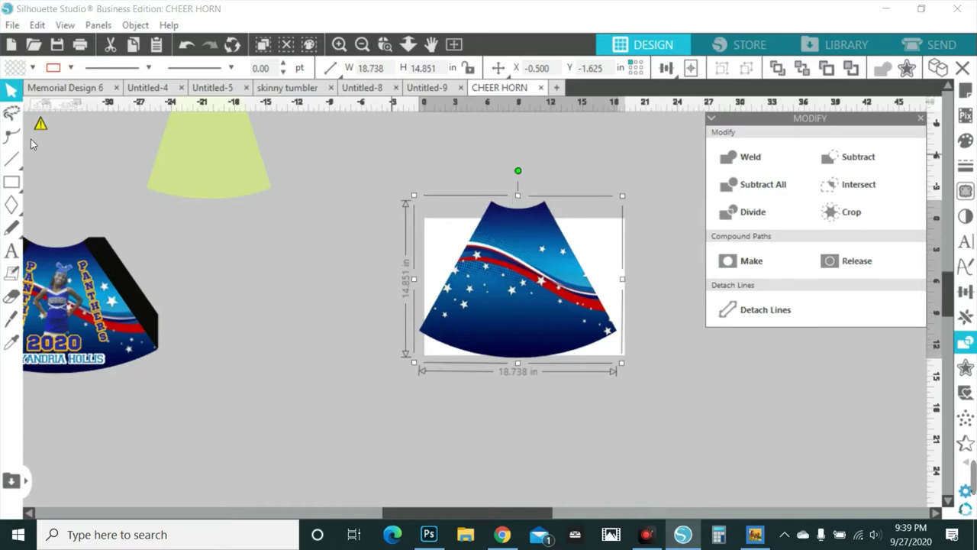
Duplicate the cheerleader photo from the finished sample wrap and move the copy beside the newly cropped star-and-wave horn.
left_click(58, 302)
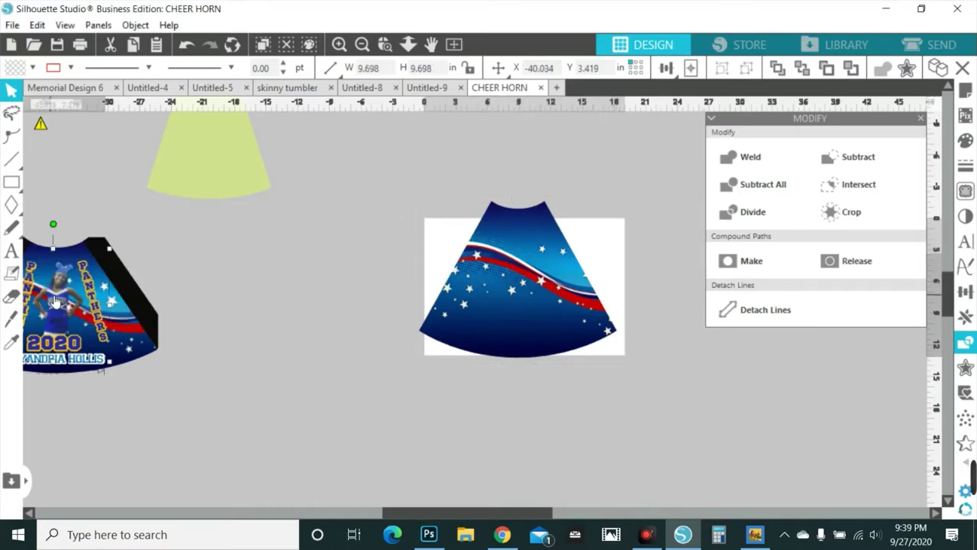
mouse_move(52, 298)
left_mouse_down()
mouse_move(390, 282)
mouse_move(273, 212)
mouse_move(47, 280)
left_mouse_up()
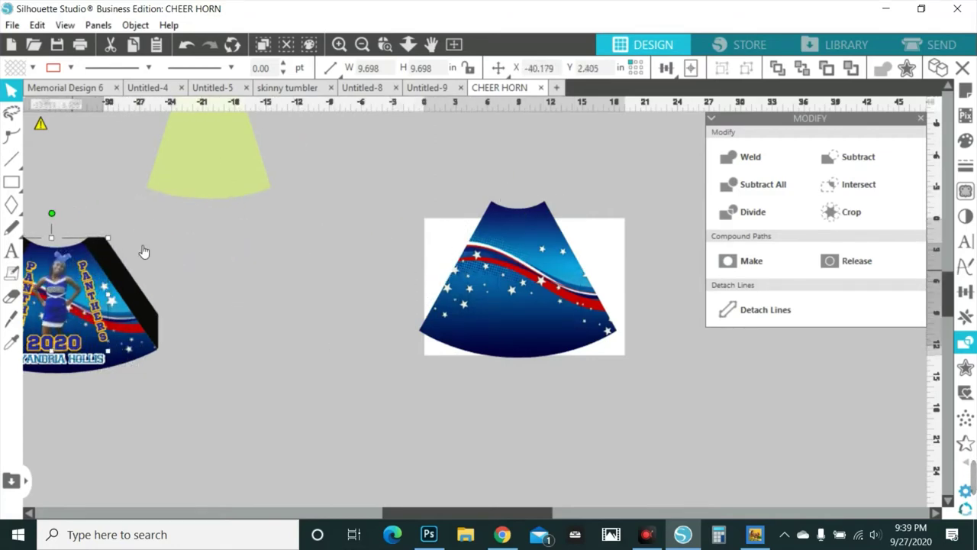
left_click(940, 68)
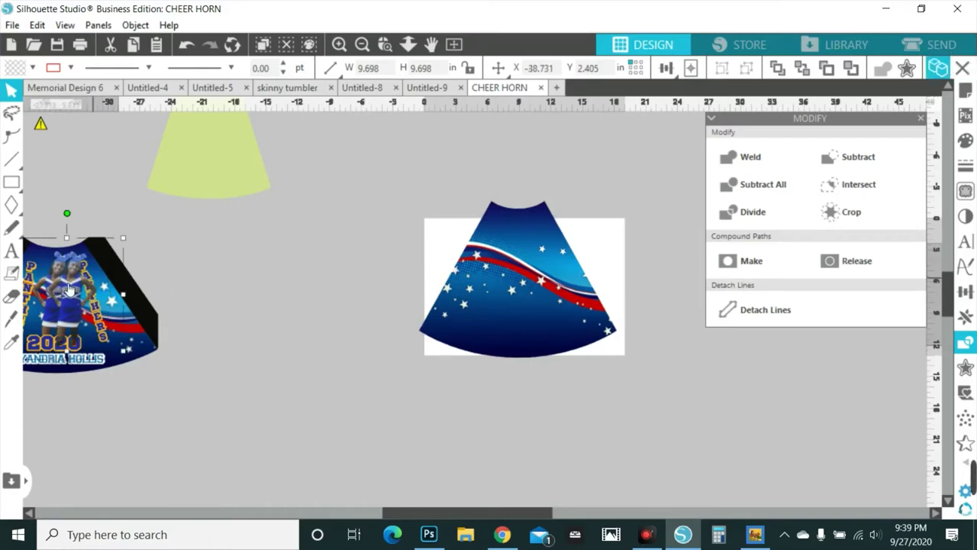
left_click_drag(69, 288, 344, 283)
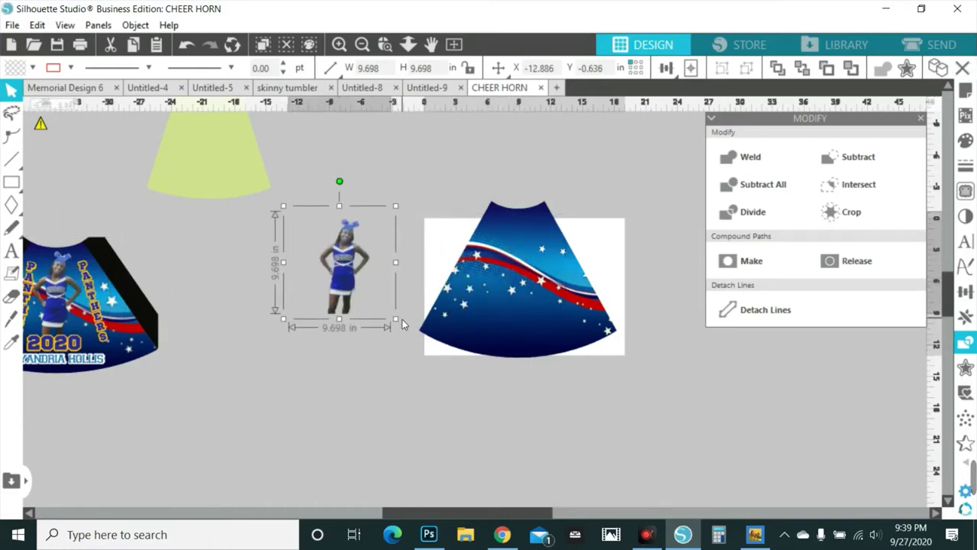
left_click(339, 43)
left_click_drag(201, 257, 271, 255)
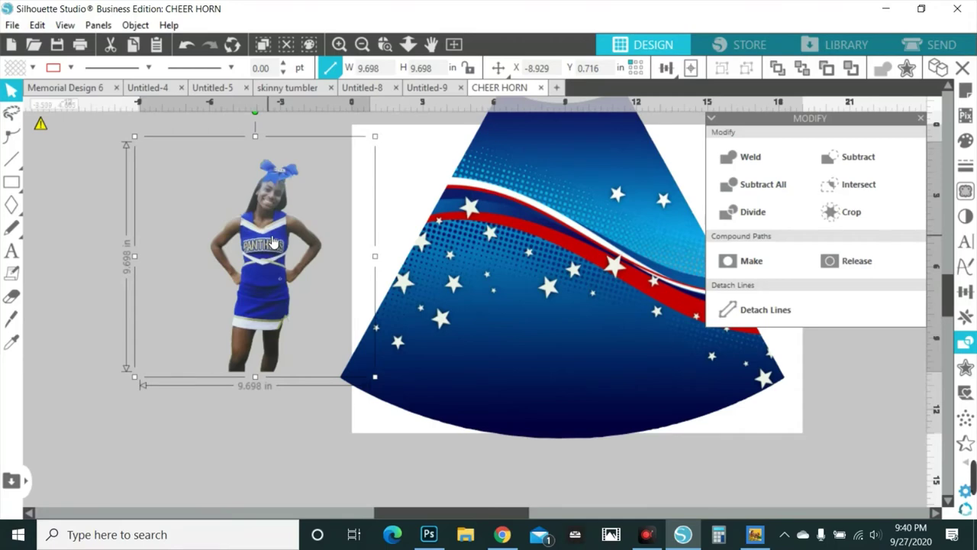
Place the copied cheerleader photo over the middle of the star-and-wave horn and inspect it up close.
left_click_drag(278, 234, 557, 237)
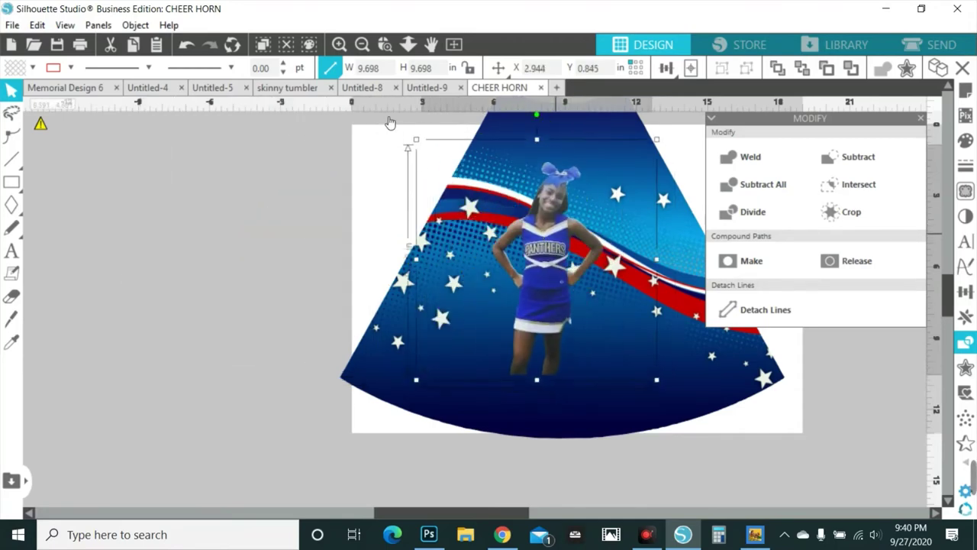
left_click(339, 44)
left_click(339, 45)
left_click(339, 44)
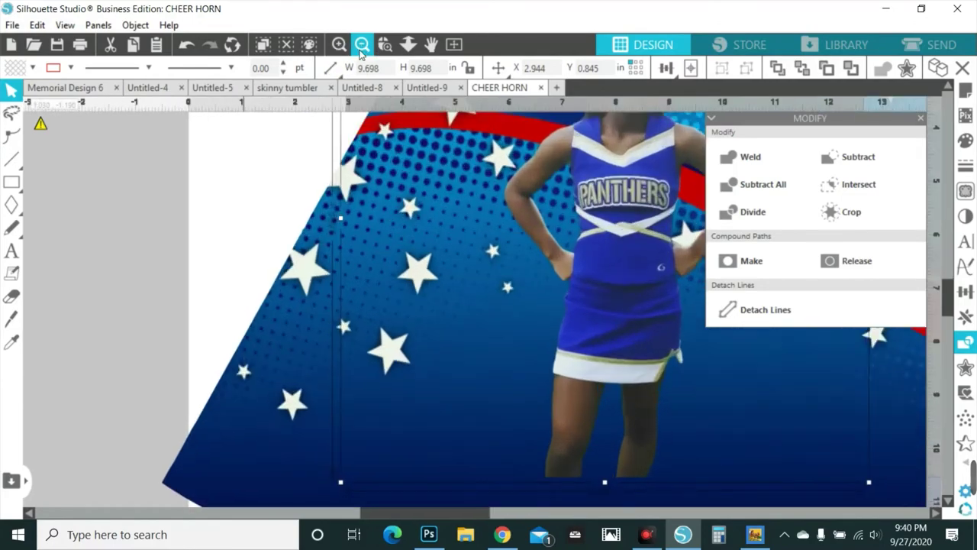
left_click(362, 44)
left_click(362, 44)
left_click(362, 44)
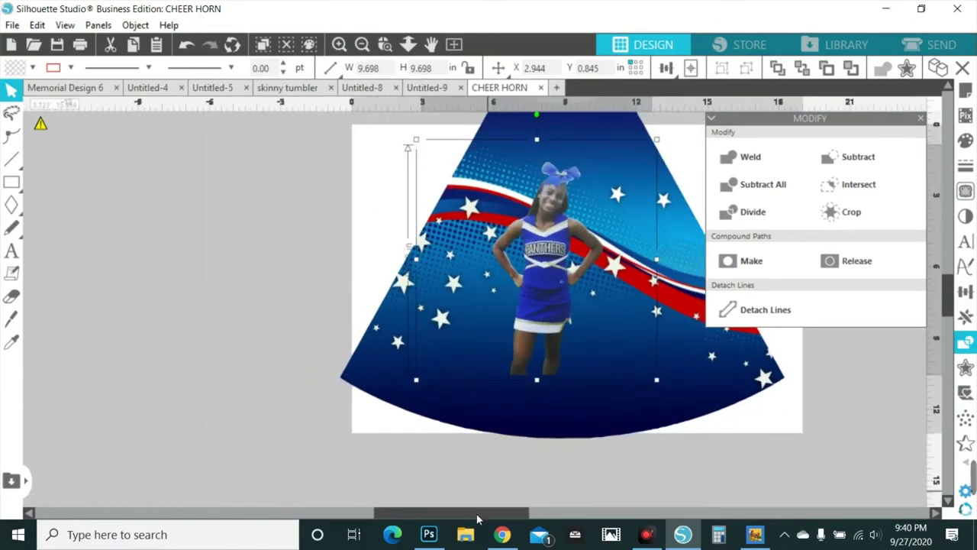
left_click_drag(476, 513, 528, 513)
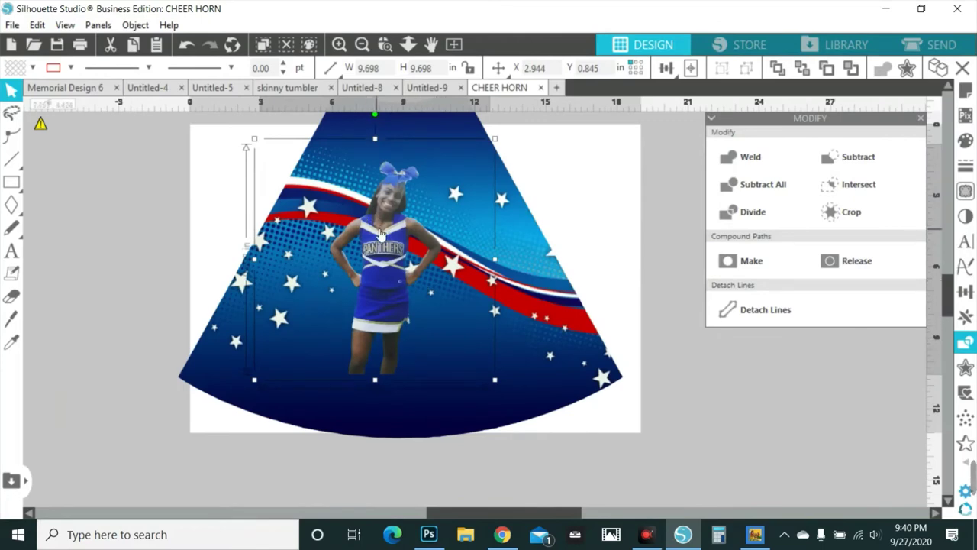
Move the cheerleader photo off the horn into the empty space beside the finished sample wrap.
left_click(362, 46)
left_click(362, 46)
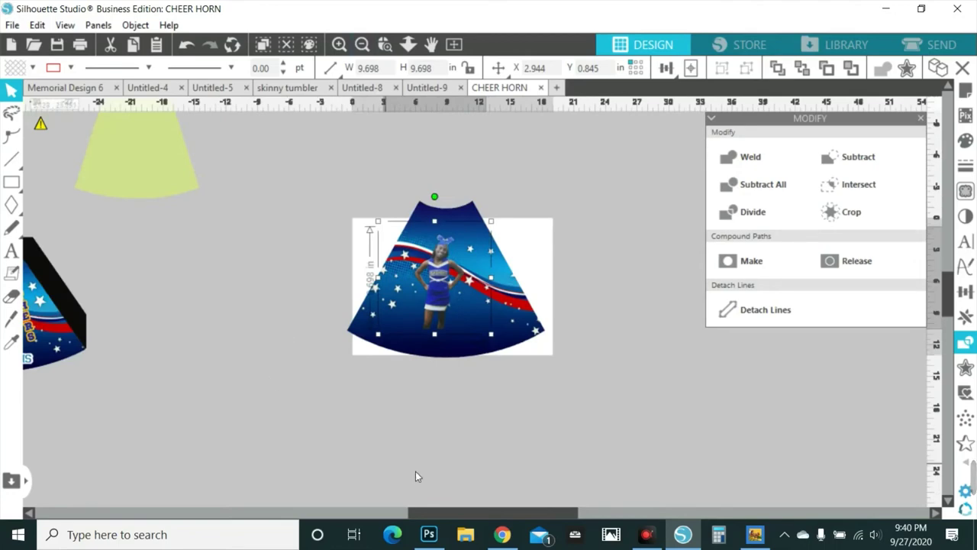
left_click_drag(429, 515, 401, 515)
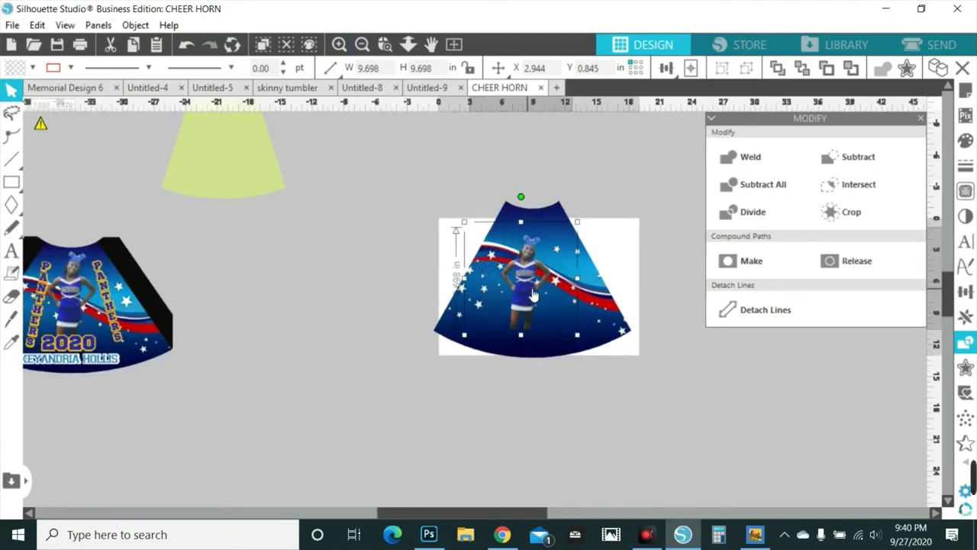
left_click_drag(536, 293, 374, 267)
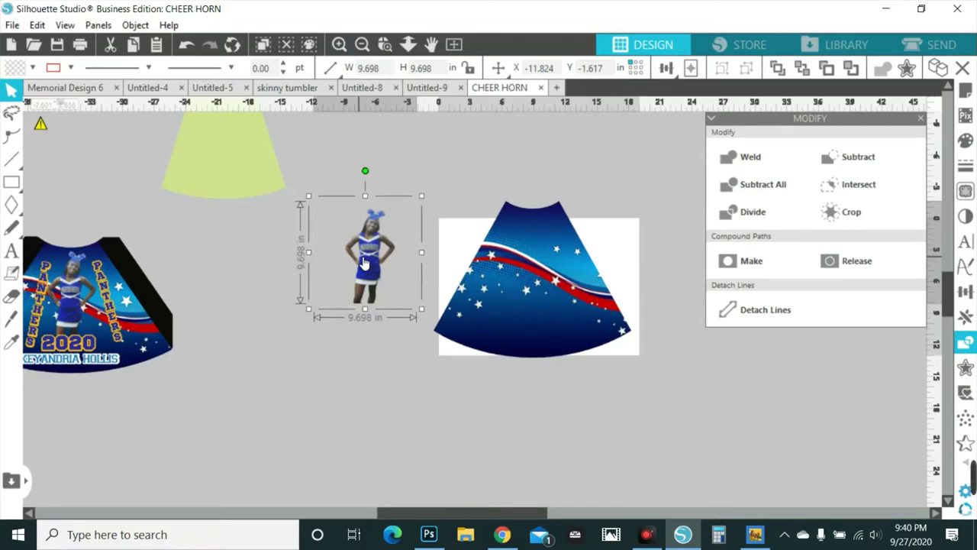
left_click_drag(385, 254, 290, 275)
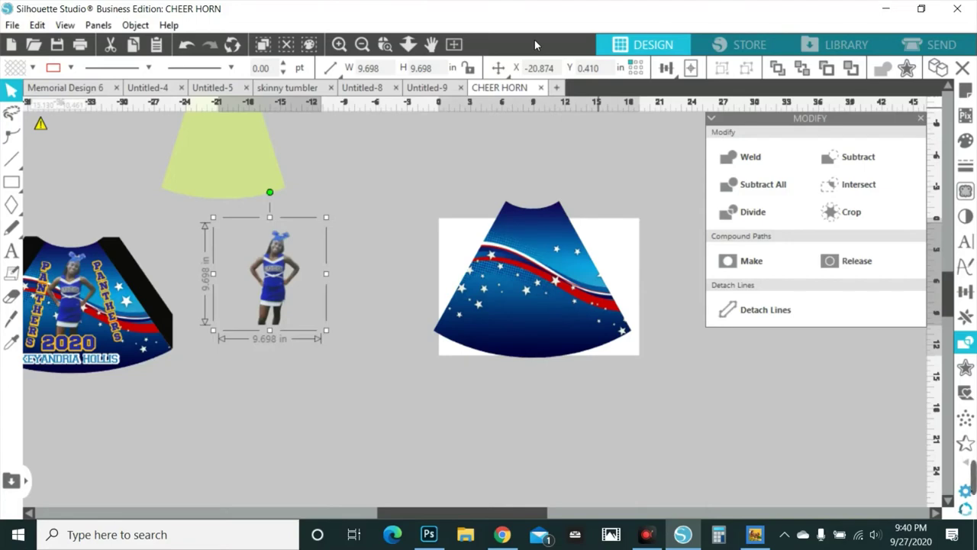
Switch to Chrome and close the Canva home and Betty Boop search tabs.
left_click(502, 534)
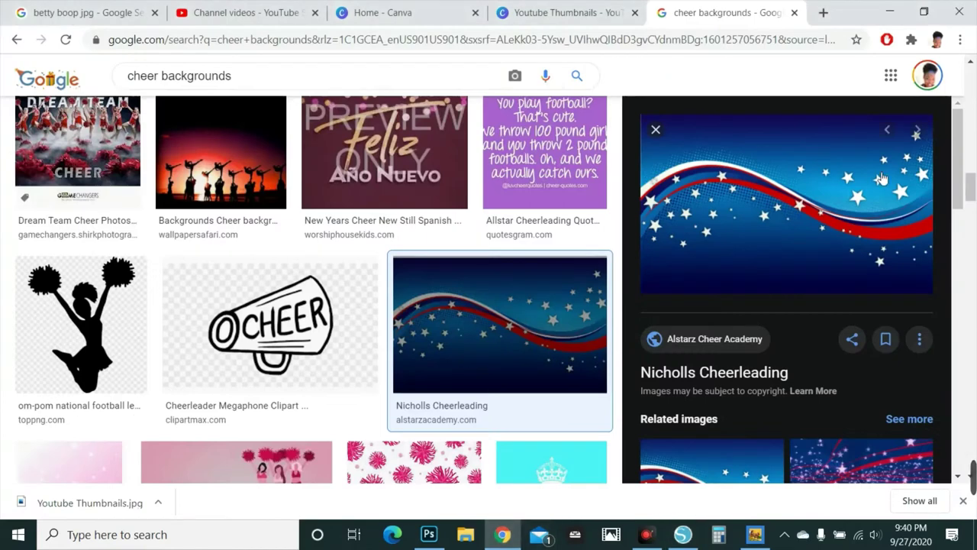
left_click(475, 12)
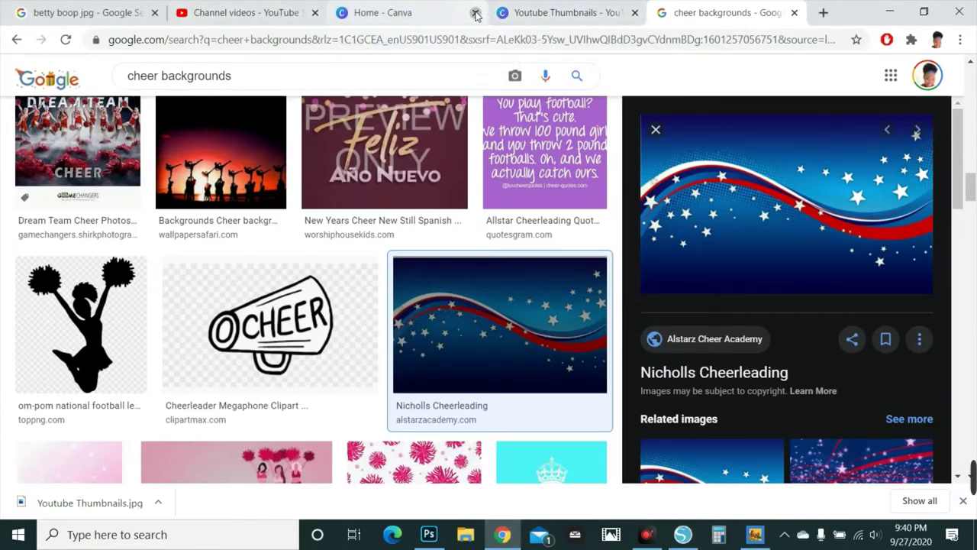
left_click(155, 12)
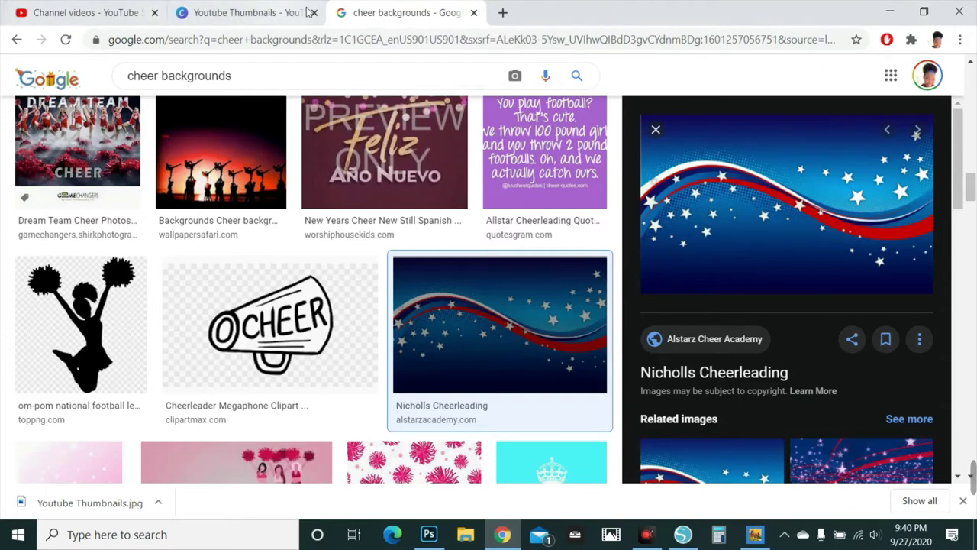
Open the PhotoScissors site in a new tab and delete the image left in its uploaded images.
left_click(501, 13)
left_click(111, 65)
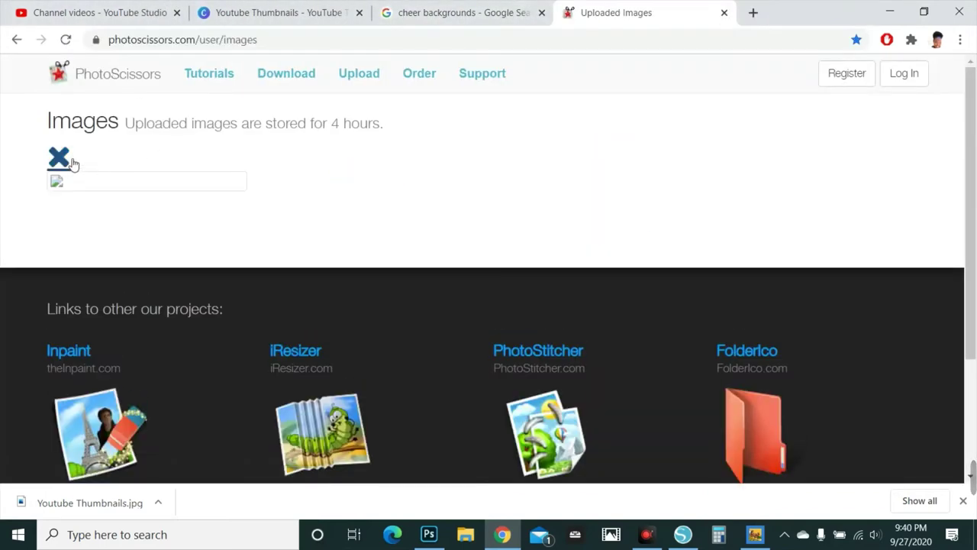
left_click(65, 161)
left_click(645, 203)
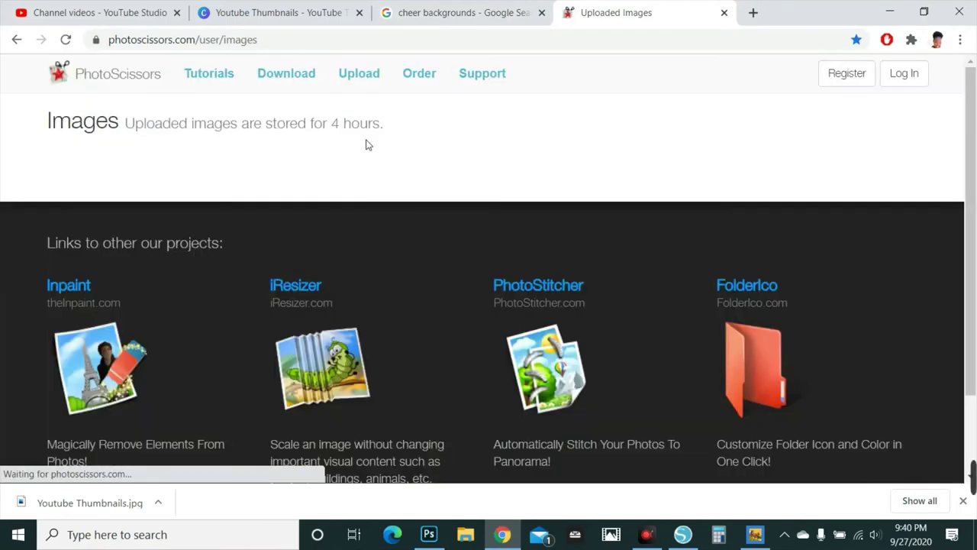
Start an image upload for background removal and look through the Downloads folder for a photo.
left_click(384, 85)
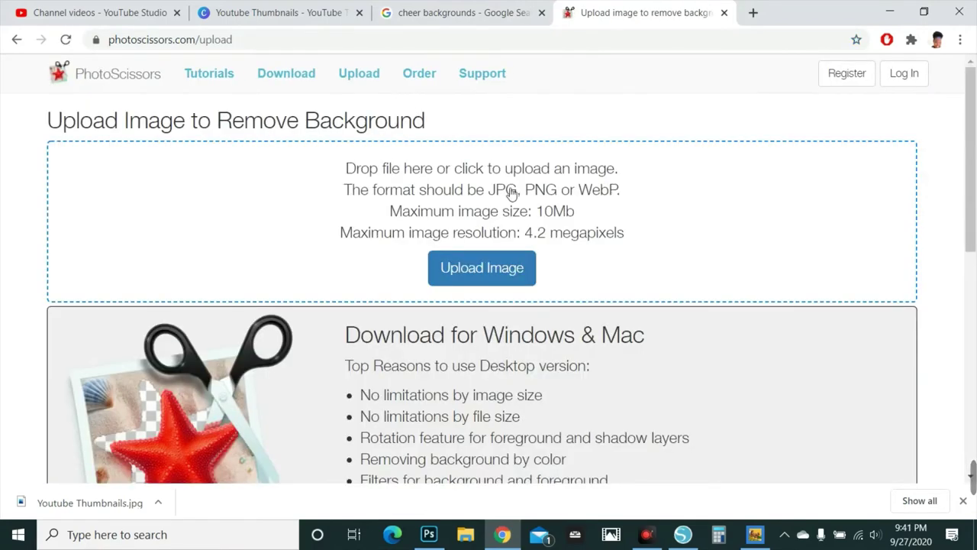
left_click(501, 267)
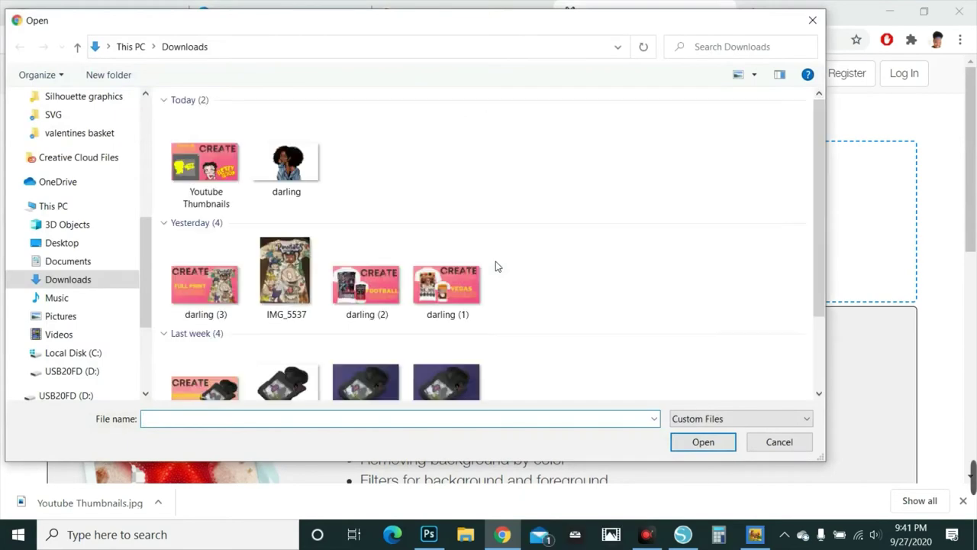
scroll(354, 205, "down", 1)
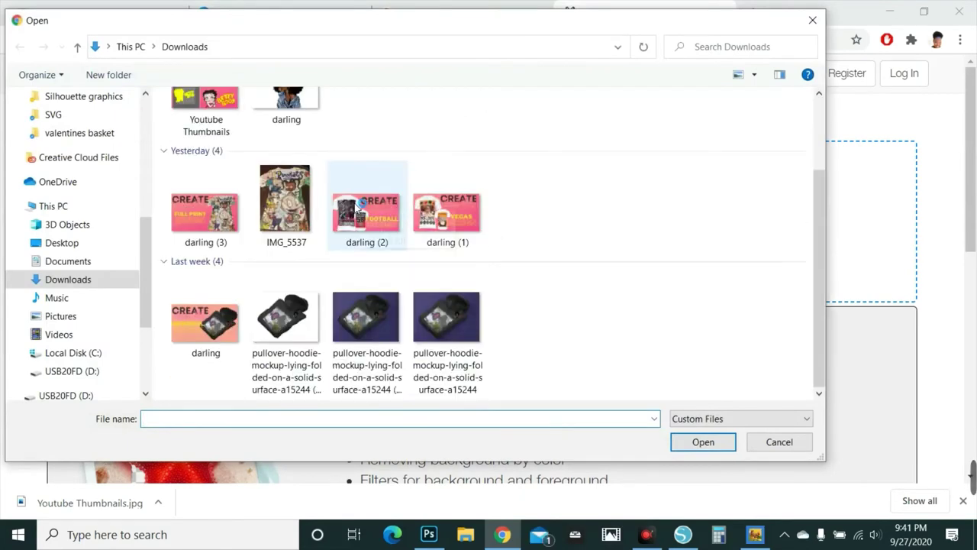
scroll(355, 203, "up", 1)
scroll(160, 224, "down", 1)
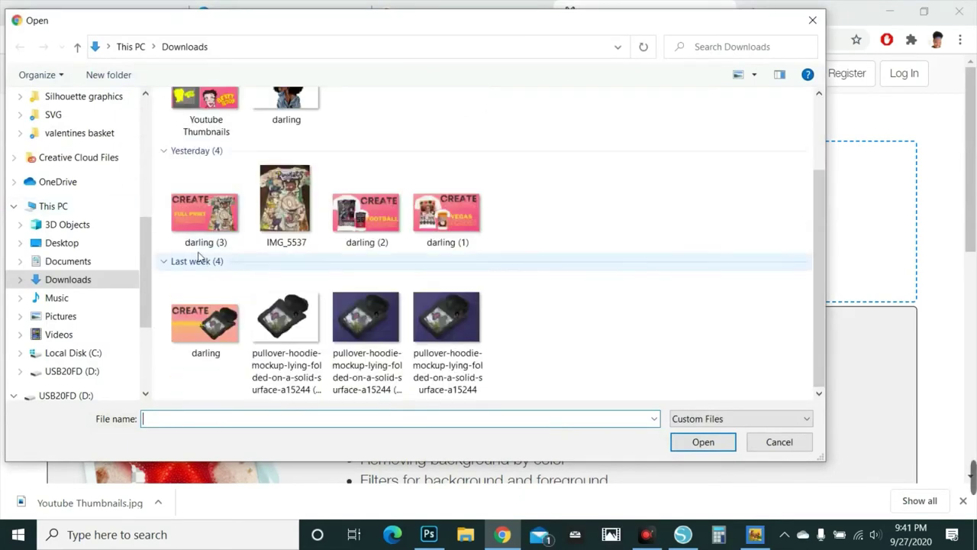
scroll(107, 267, "up", 1)
scroll(109, 210, "up", 4)
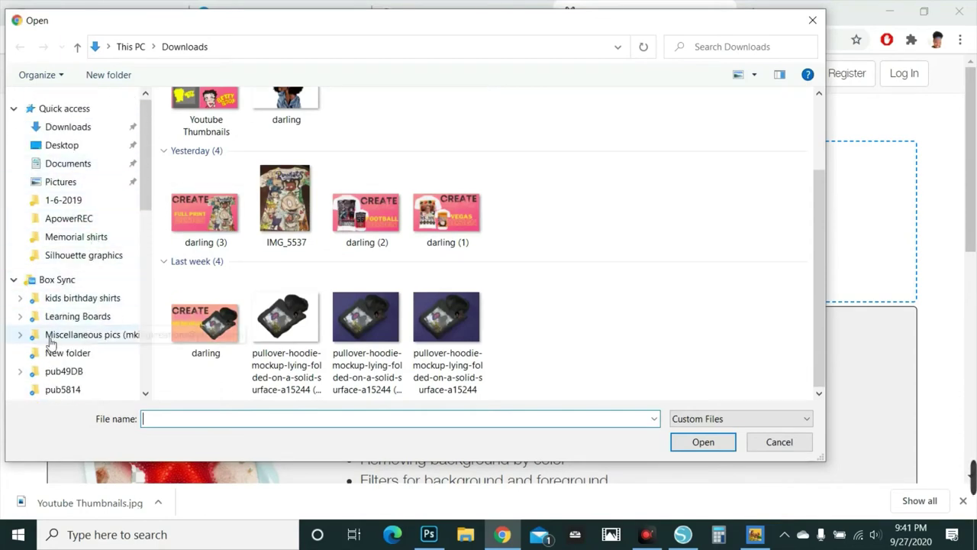
Upload the portrait of the woman wearing a pearl necklace from the pub49DB folder in Box Sync.
left_click(60, 374)
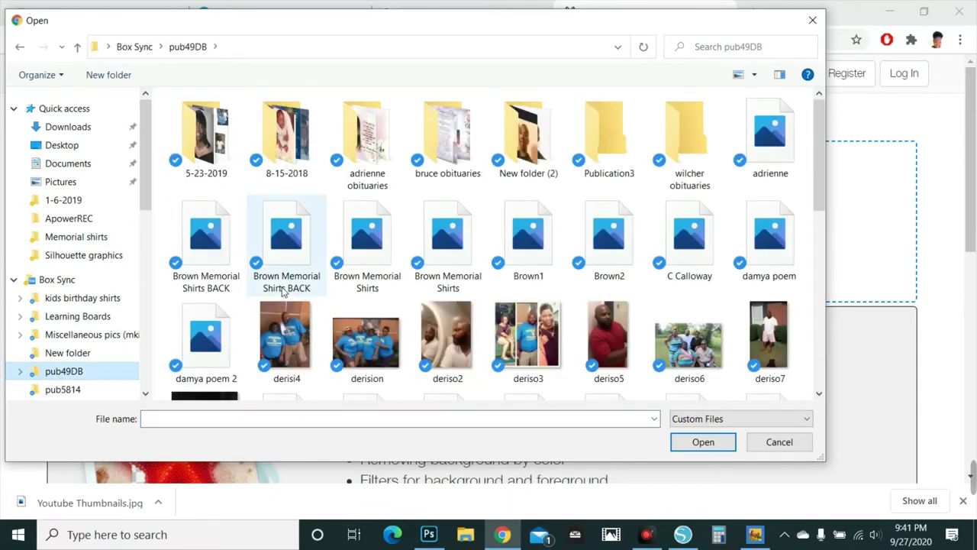
scroll(284, 290, "down", 5)
scroll(284, 289, "up", 2)
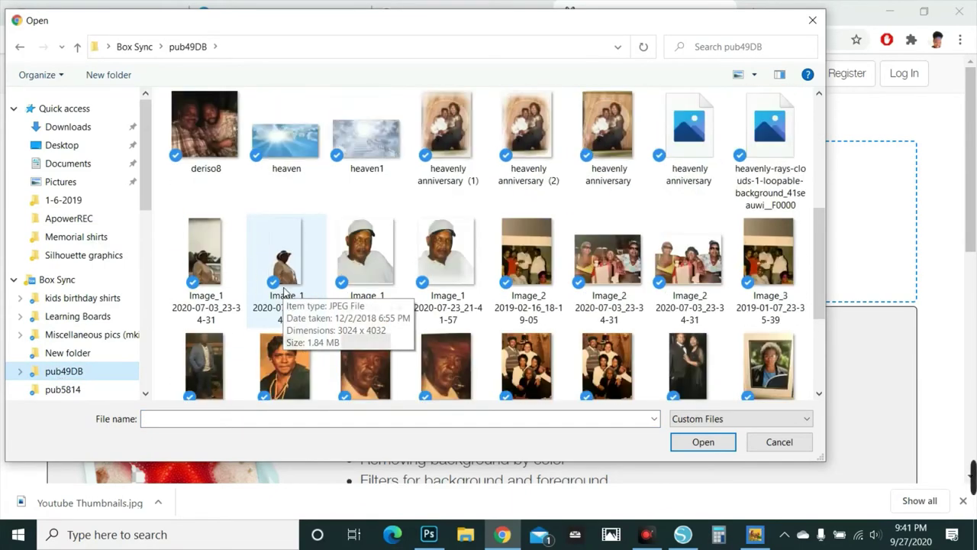
scroll(287, 286, "up", 3)
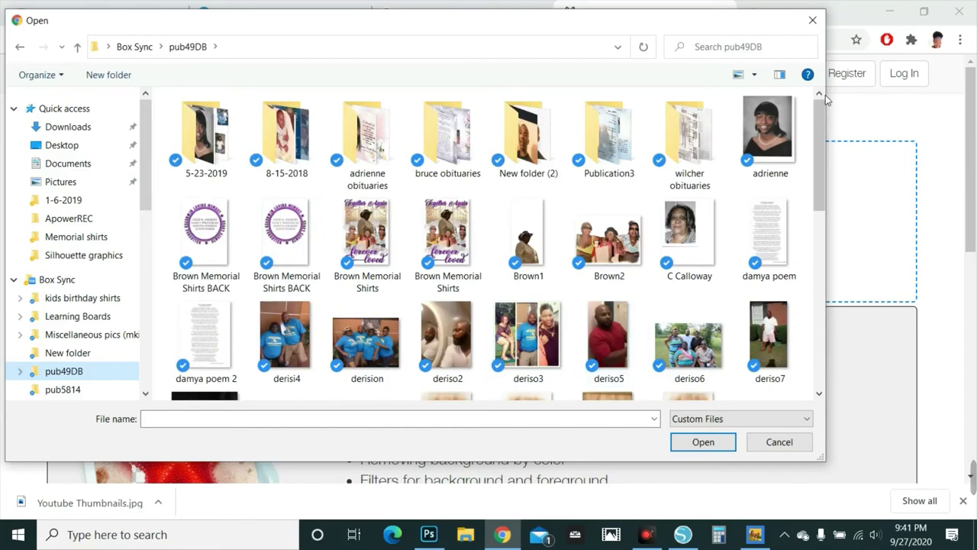
left_click(768, 129)
left_click(703, 442)
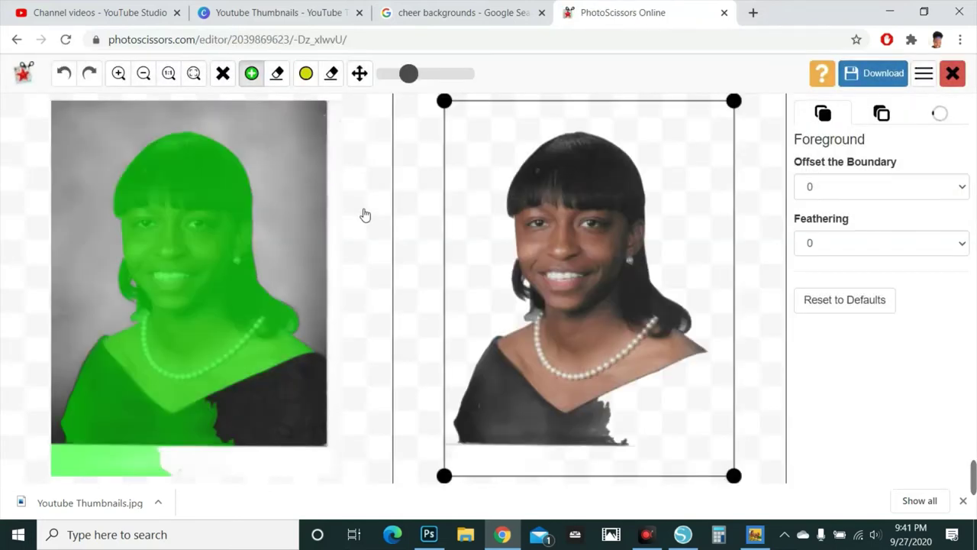
Mark the missing parts of the black dress as foreground so the cutout keeps the whole garment.
mouse_move(218, 416)
left_mouse_down()
mouse_move(323, 355)
mouse_move(320, 388)
left_mouse_up()
mouse_move(229, 428)
left_mouse_down()
mouse_move(274, 447)
mouse_move(261, 431)
mouse_move(260, 455)
mouse_move(327, 401)
mouse_move(293, 389)
mouse_move(333, 397)
mouse_move(332, 453)
mouse_move(220, 454)
left_mouse_up()
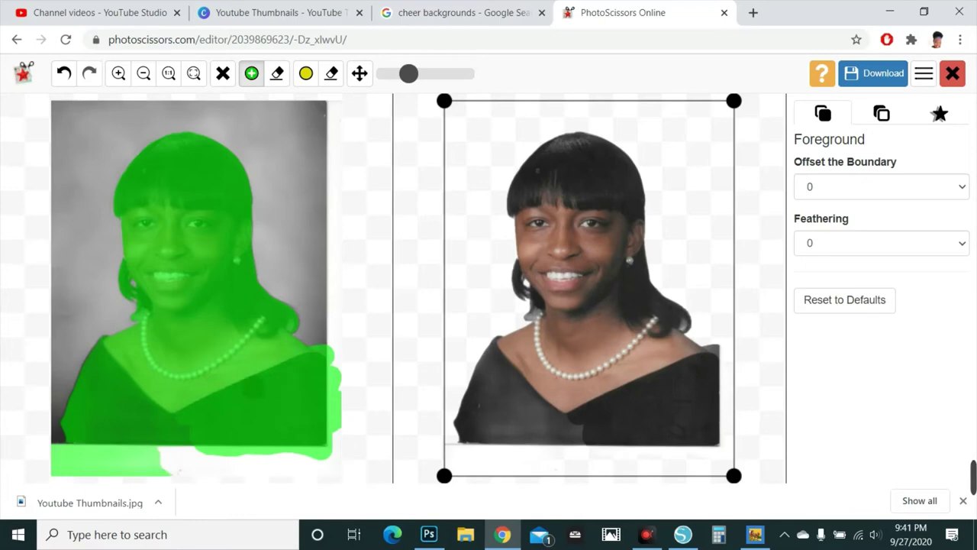
mouse_move(122, 405)
left_mouse_down()
mouse_move(91, 358)
mouse_move(119, 355)
mouse_move(61, 420)
mouse_move(99, 447)
mouse_move(179, 454)
left_mouse_up()
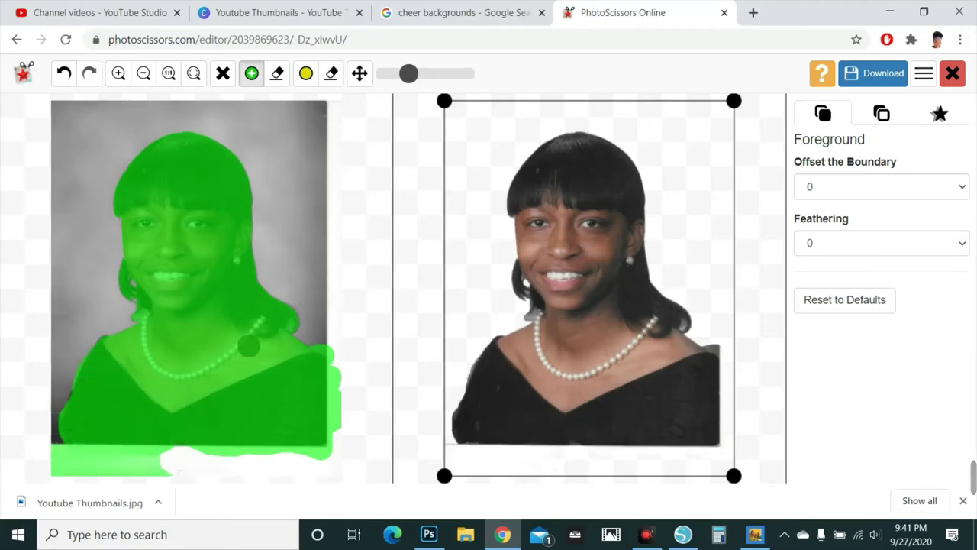
scroll(519, 140, "up", 1)
scroll(455, 363, "down", 3)
scroll(455, 363, "up", 3)
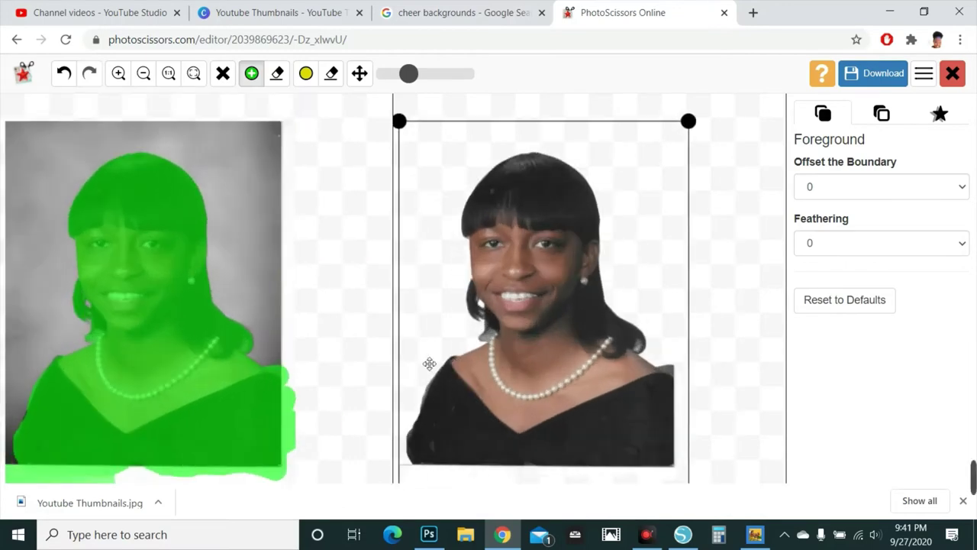
Close the portrait's editor and delete the portrait from the uploaded images.
left_click(954, 74)
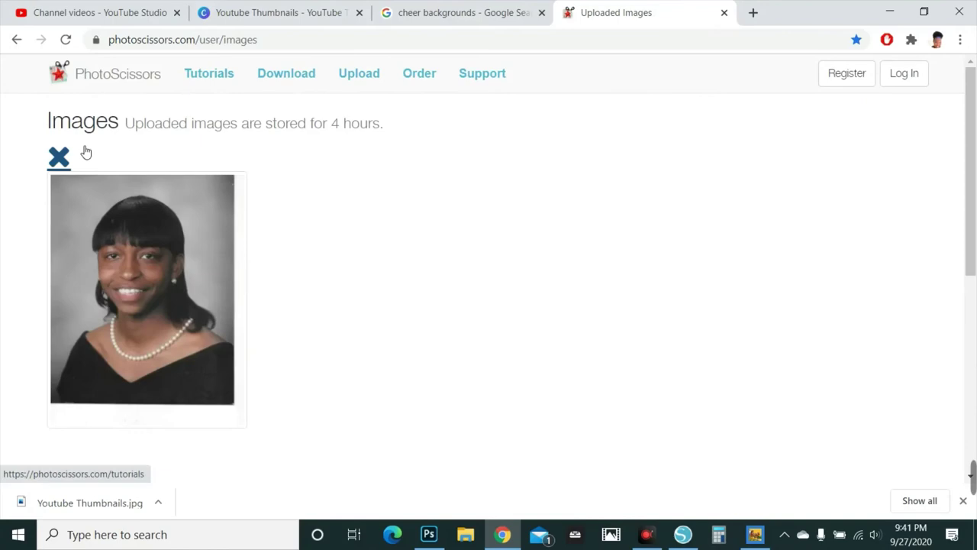
left_click(59, 156)
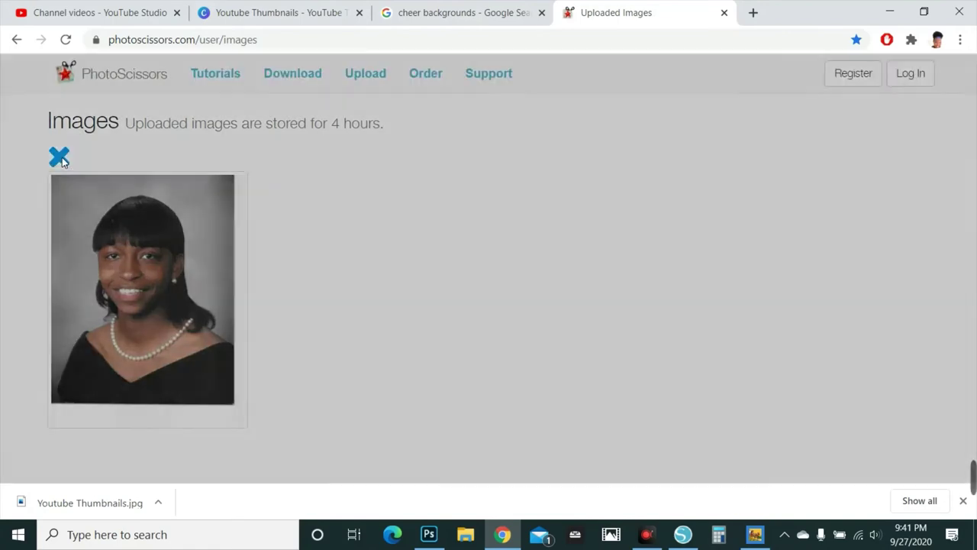
left_click(677, 199)
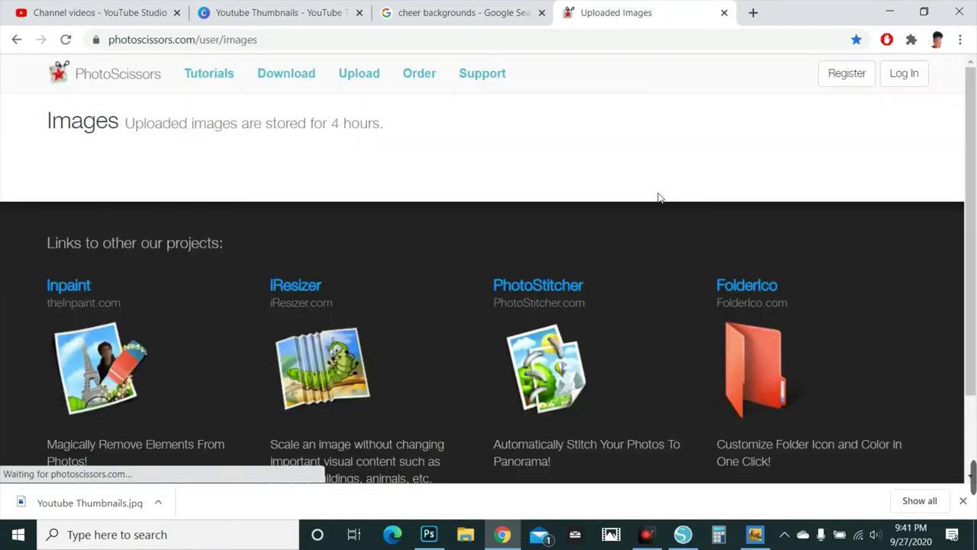
Switch to Silhouette Studio and place the cheerleader cutout in the middle of the horn-shaped background.
left_click(464, 12)
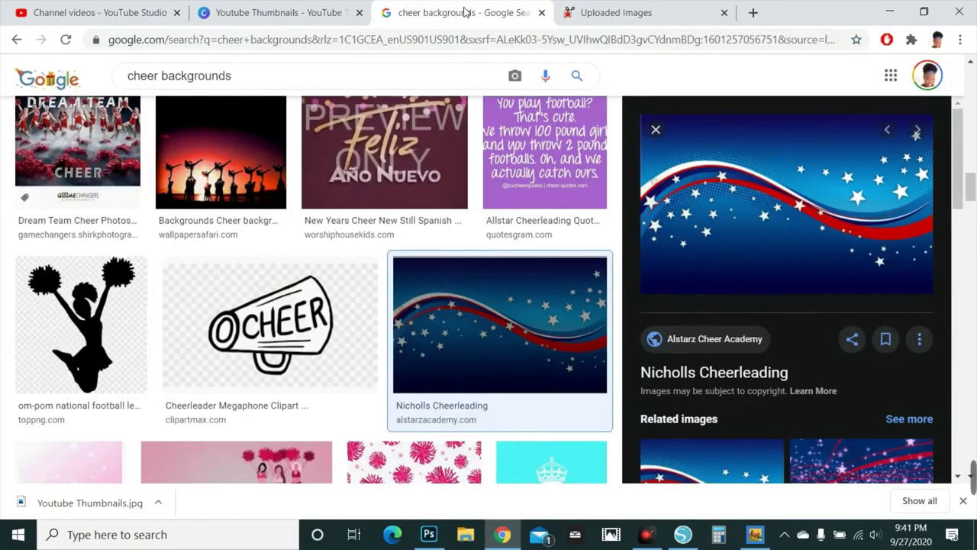
scroll(313, 290, "down", 4)
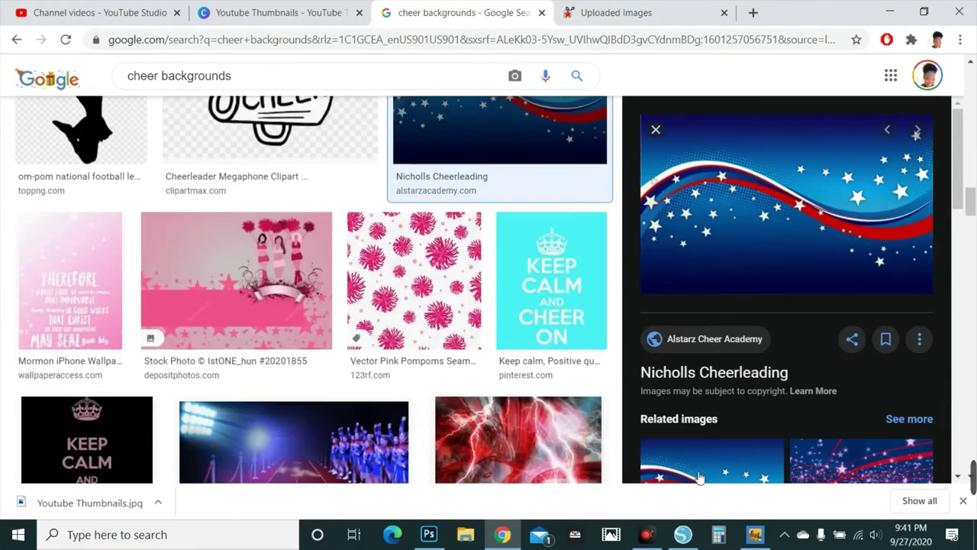
left_click(683, 535)
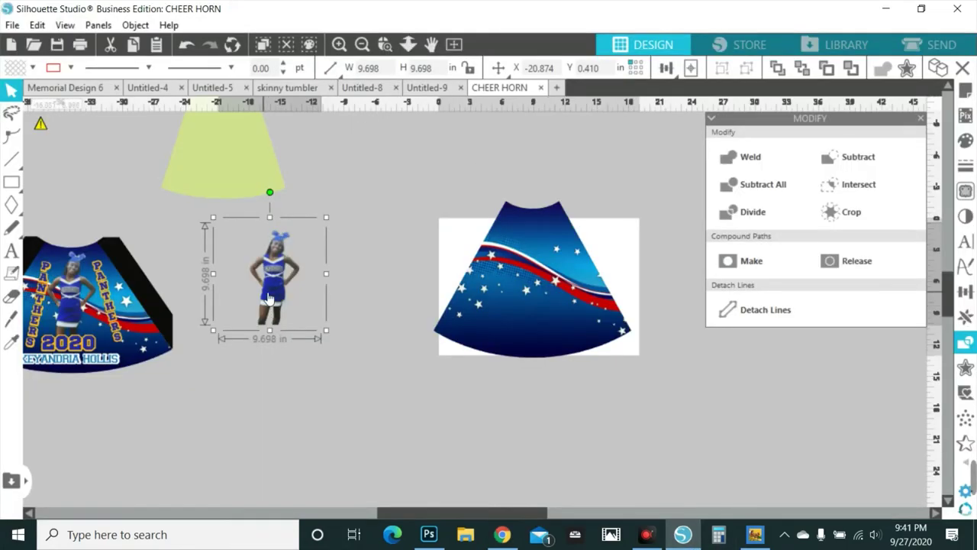
left_click_drag(328, 273, 526, 291)
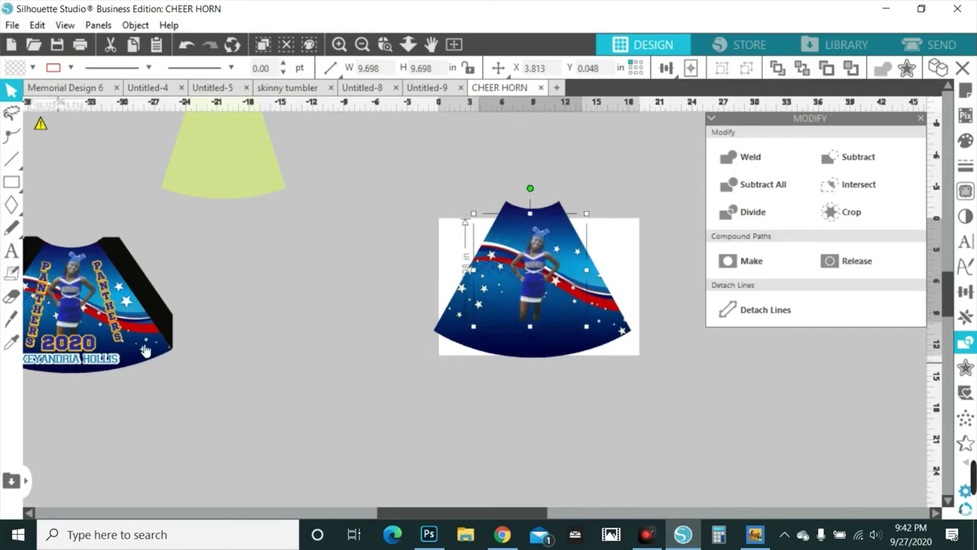
Pull the right-hand PANTHERS text out of the finished megaphone design into the empty workspace beside it.
left_click(112, 304)
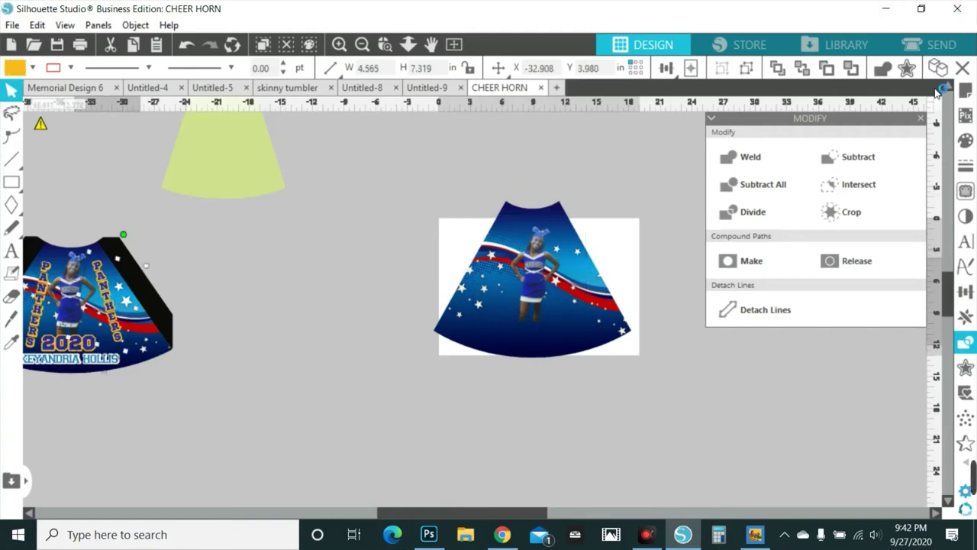
key("Escape")
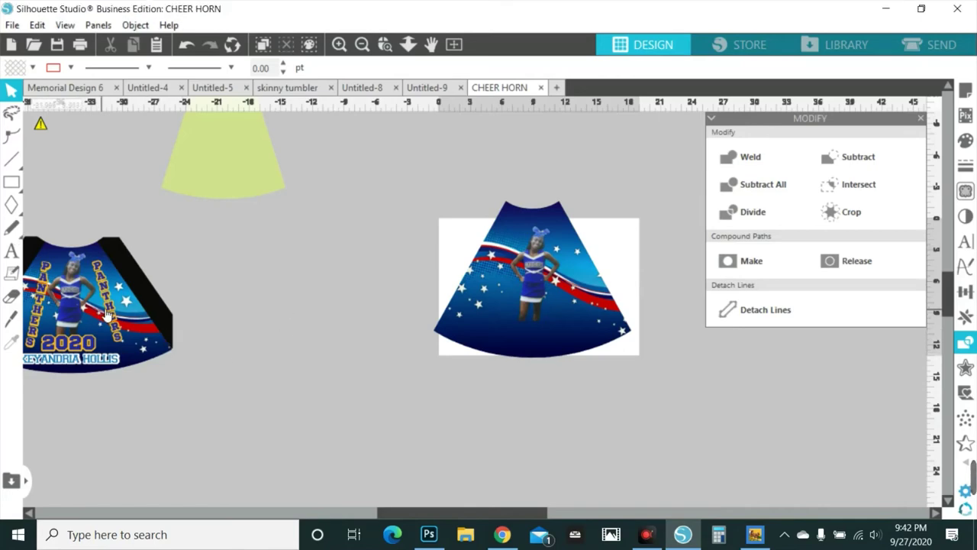
left_click_drag(107, 312, 214, 297)
left_click_drag(298, 302, 257, 304)
Delete the horn background and cheerleader cutout from the page, and return the PANTHERS text to the finished design.
left_click(586, 319)
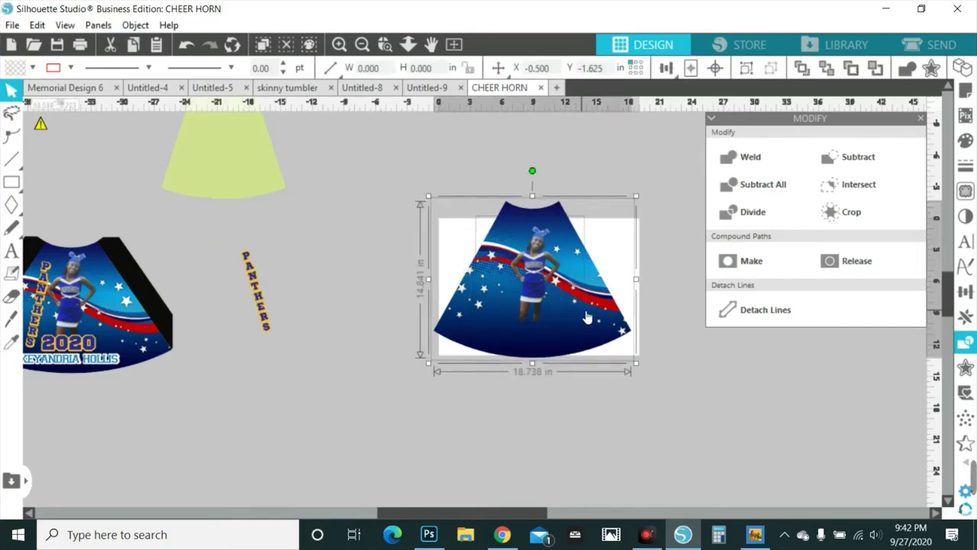
key("Delete")
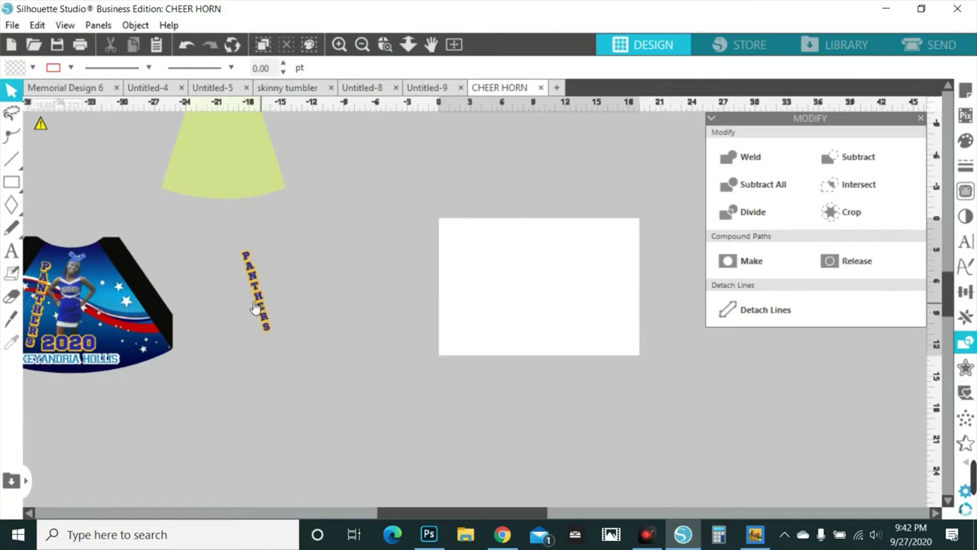
left_click_drag(259, 313, 117, 311)
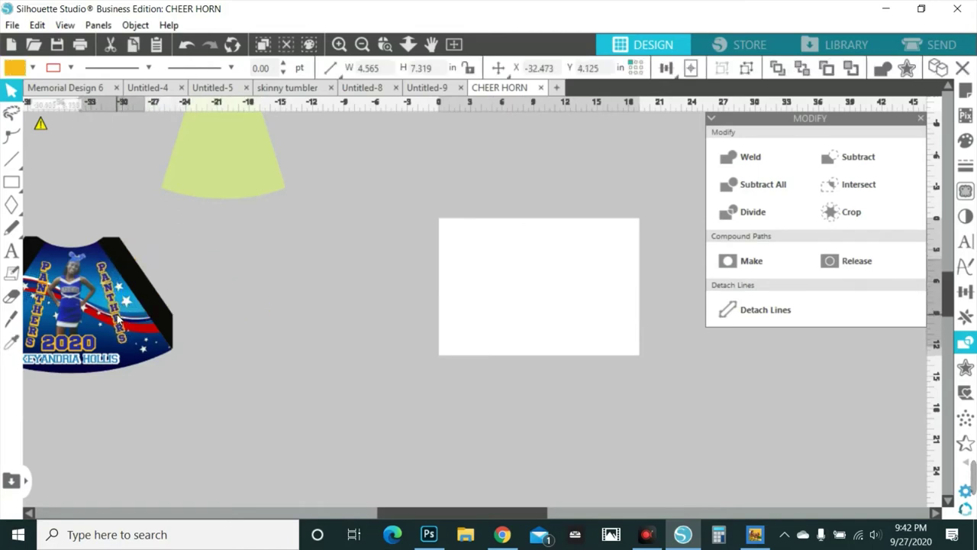
Try shifting the cheerleader's name text within the finished design and undo that move.
left_click(115, 363)
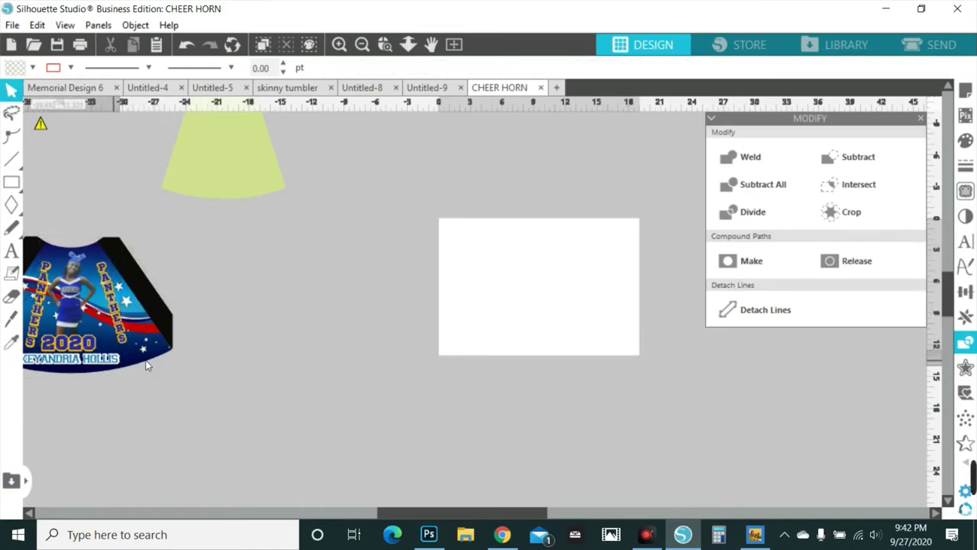
left_click_drag(114, 363, 193, 352)
left_click(187, 45)
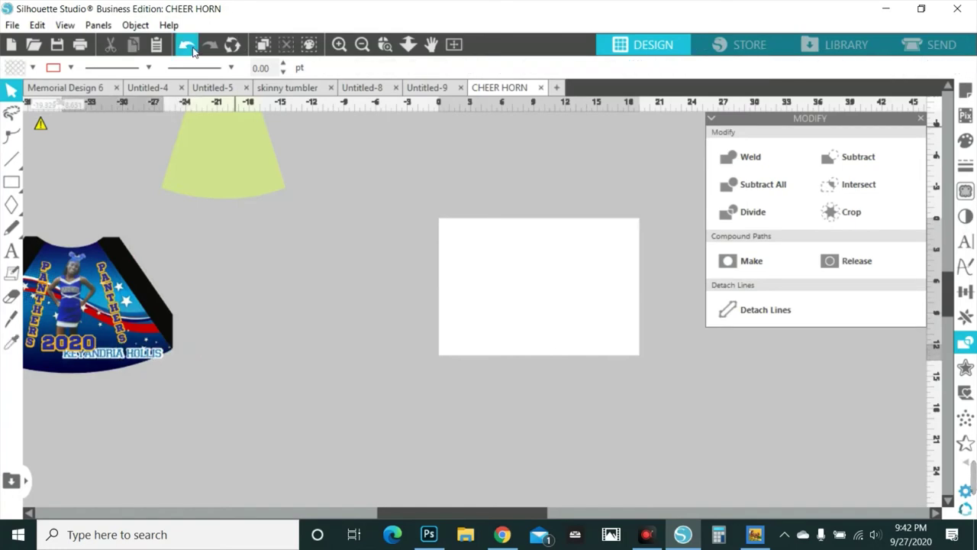
left_click(187, 45)
Move the complete finished megaphone design onto the page and line up its sides with the page edges.
left_click_drag(404, 520, 346, 519)
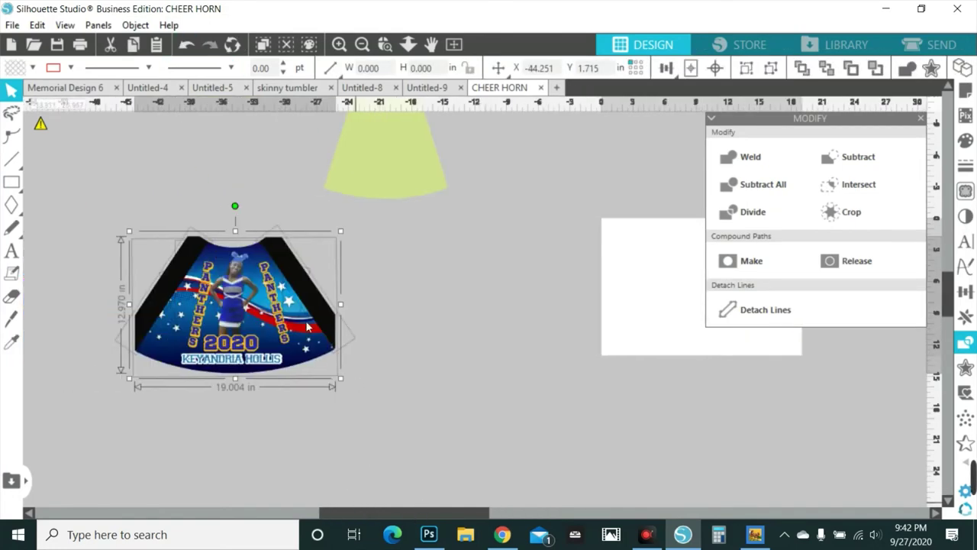
left_click_drag(224, 353, 680, 334)
left_click_drag(361, 511, 450, 510)
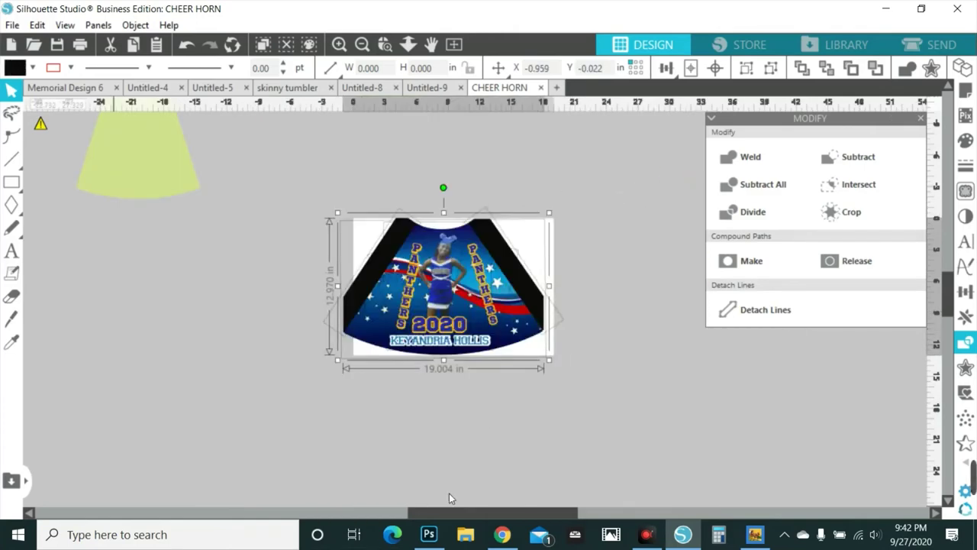
left_click(339, 45)
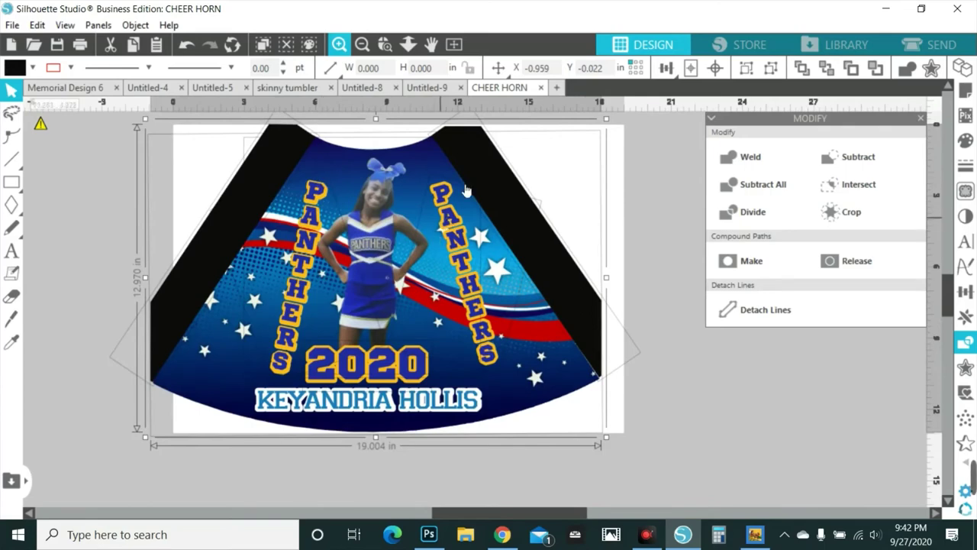
left_click(617, 181)
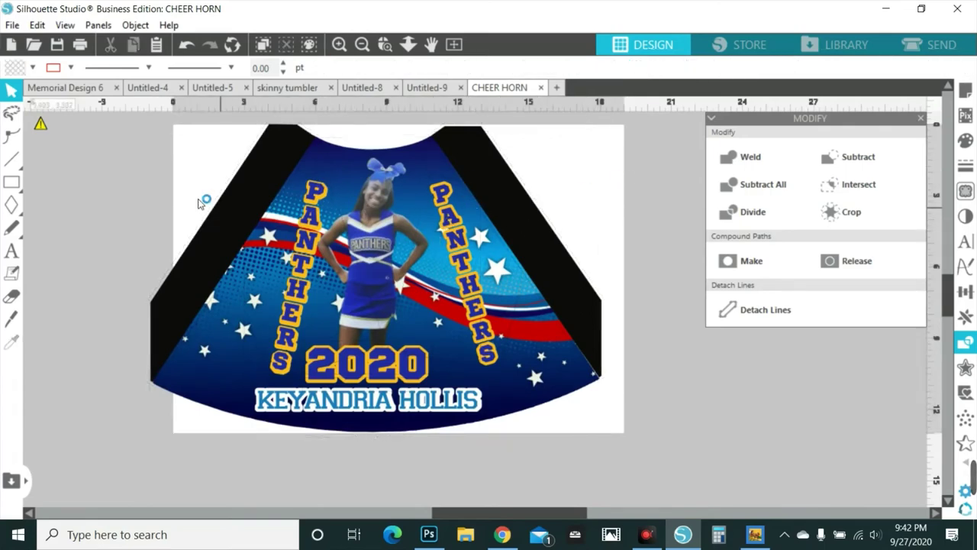
left_click(151, 177)
left_click_drag(527, 410, 547, 416)
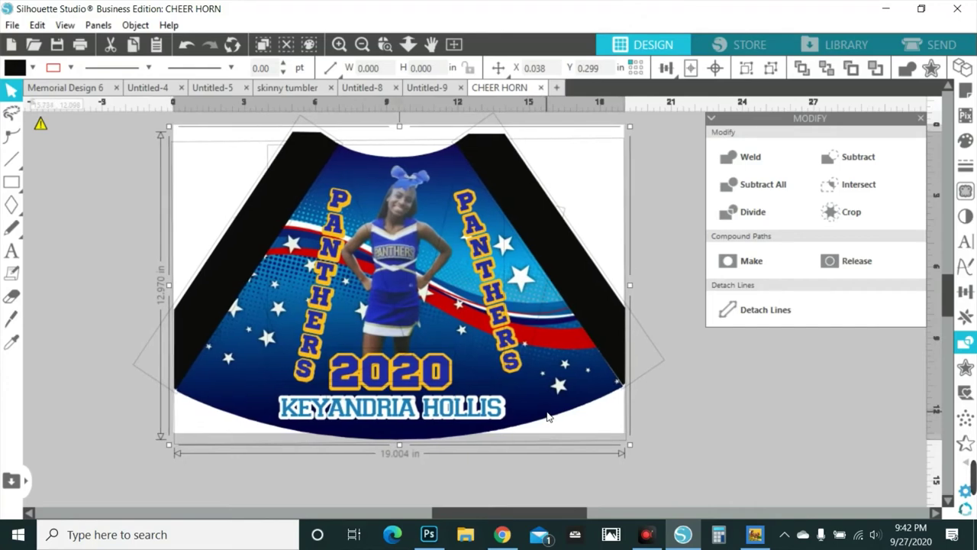
left_click(726, 383)
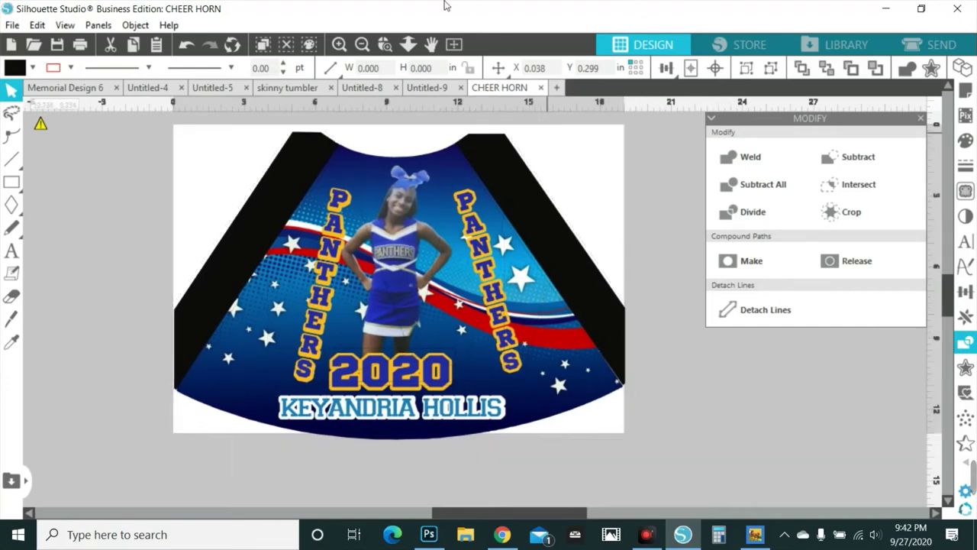
Open the page setup settings and compare the page width and height with the whole design.
left_click(965, 91)
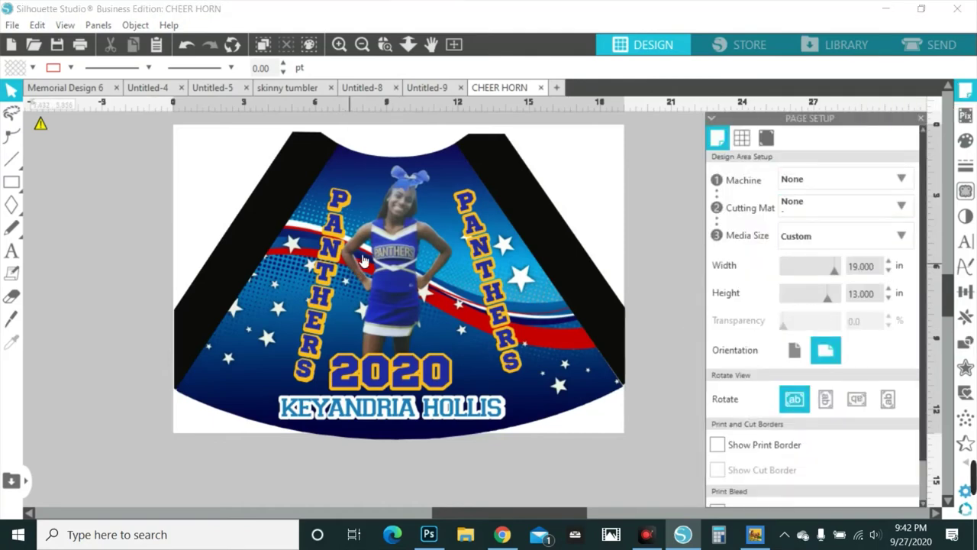
left_click(204, 167)
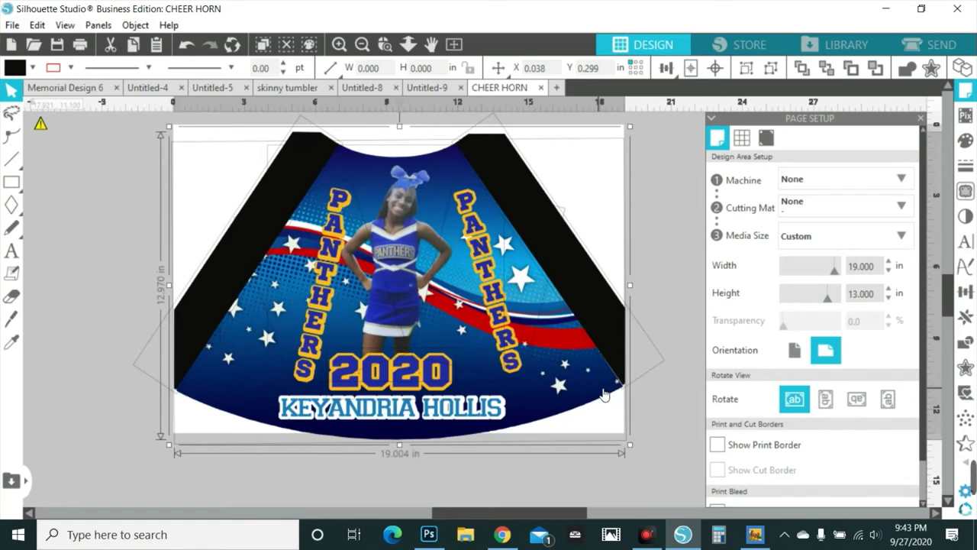
left_click(647, 210)
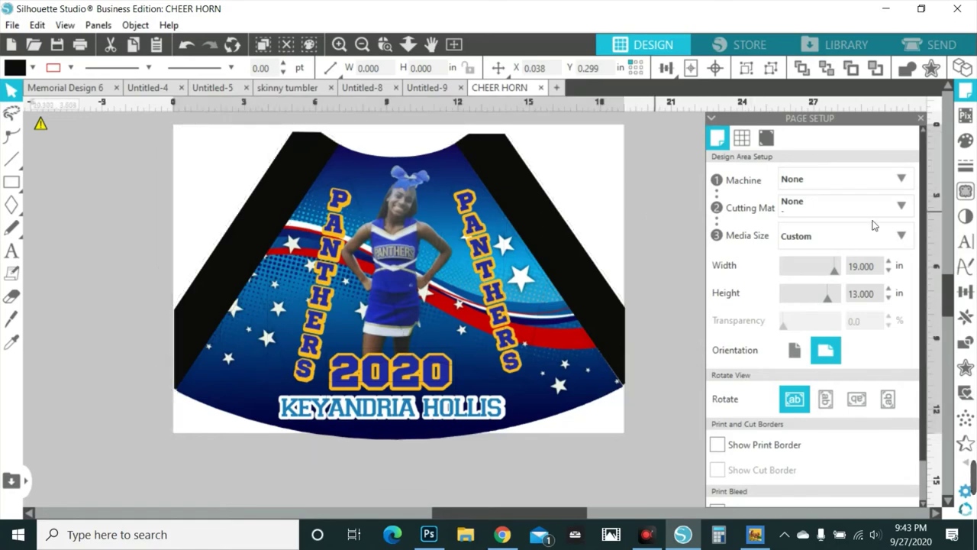
Shift the cheerleader photo slightly right and nudge the right black strip down to Y 0.452 in.
left_click_drag(394, 287, 405, 288)
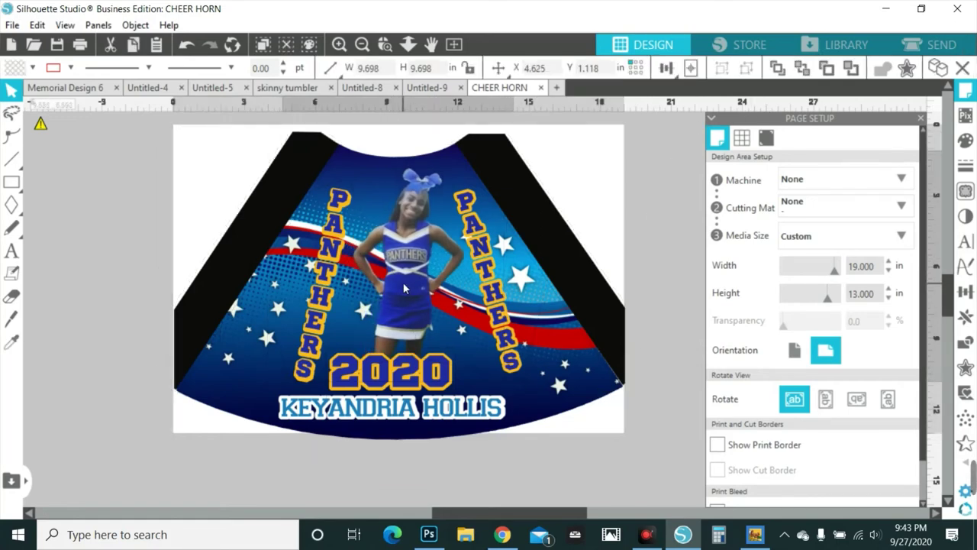
left_click_drag(521, 172, 522, 172)
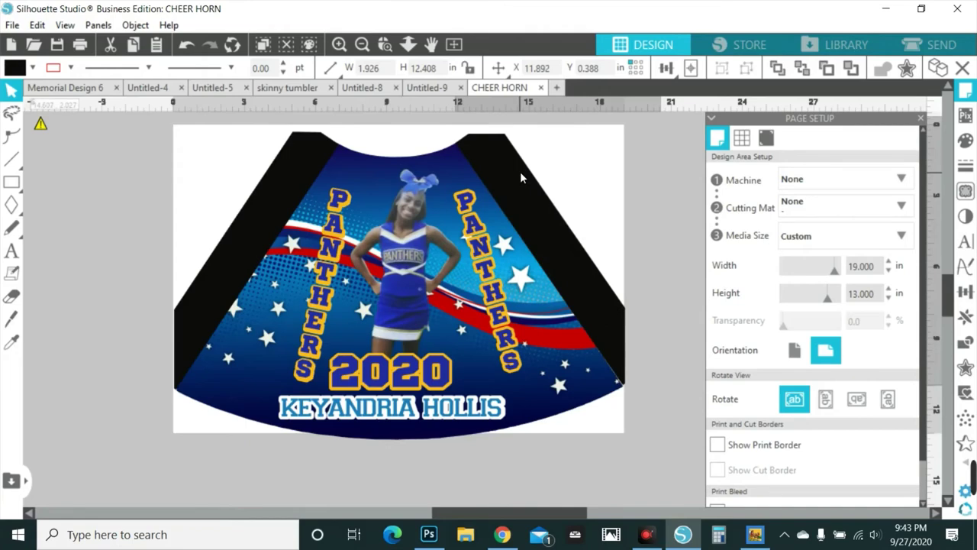
key("Down")
key("Down")
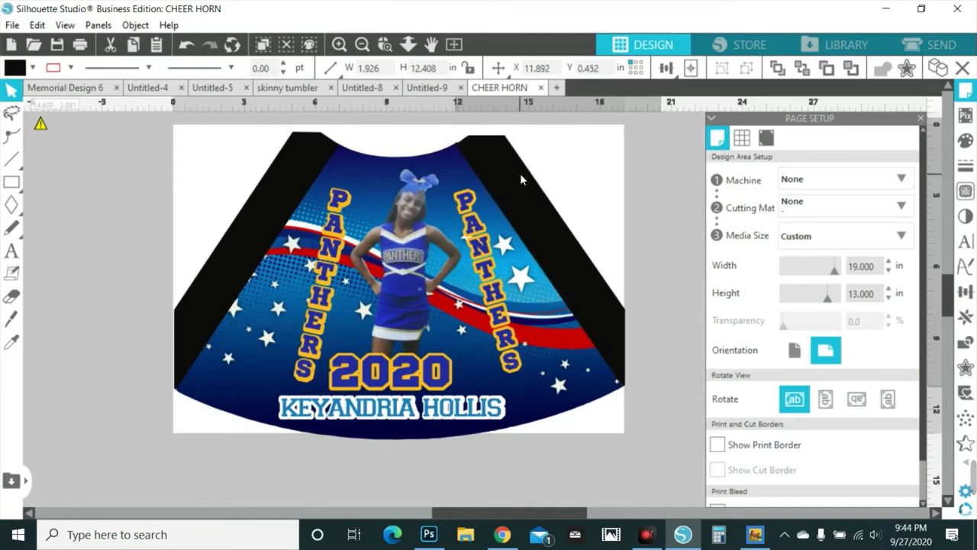
key("Escape")
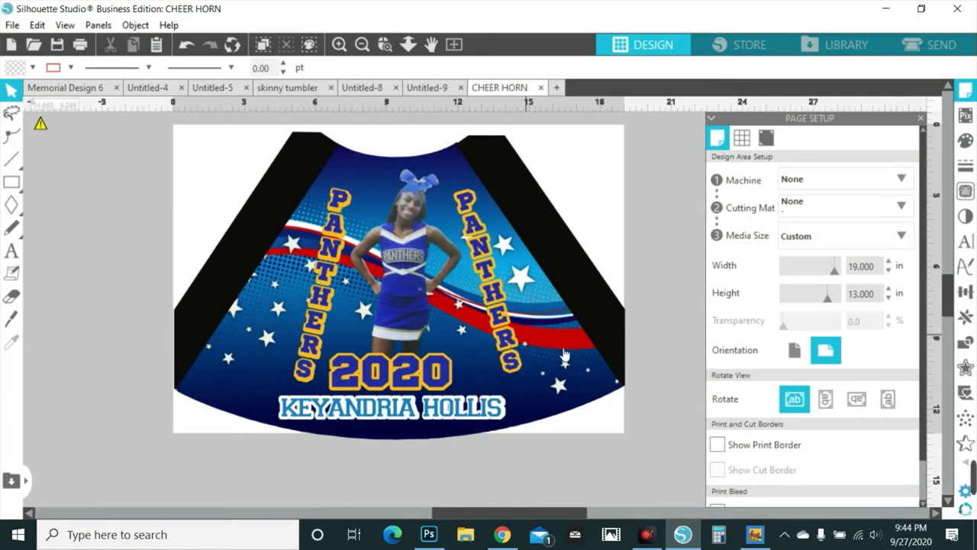
Inspect the horn background's dimensions, and move the right black strip up to Y 0.356 in.
left_click(594, 382)
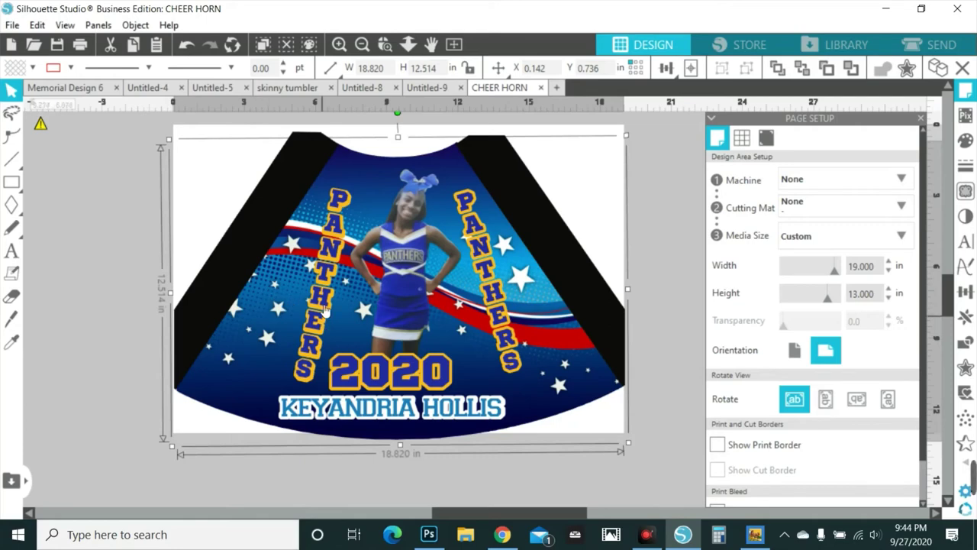
scroll(639, 269, "up", 1)
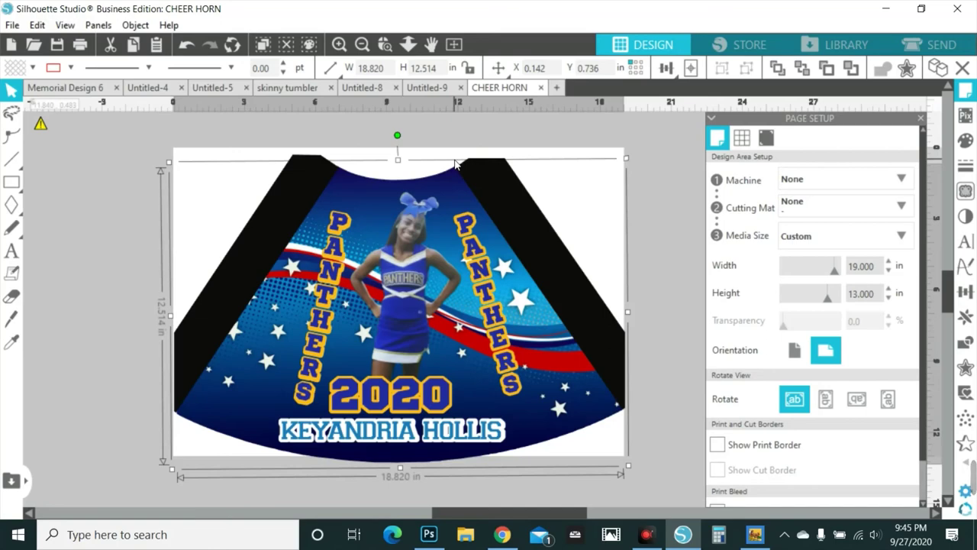
left_click(650, 200)
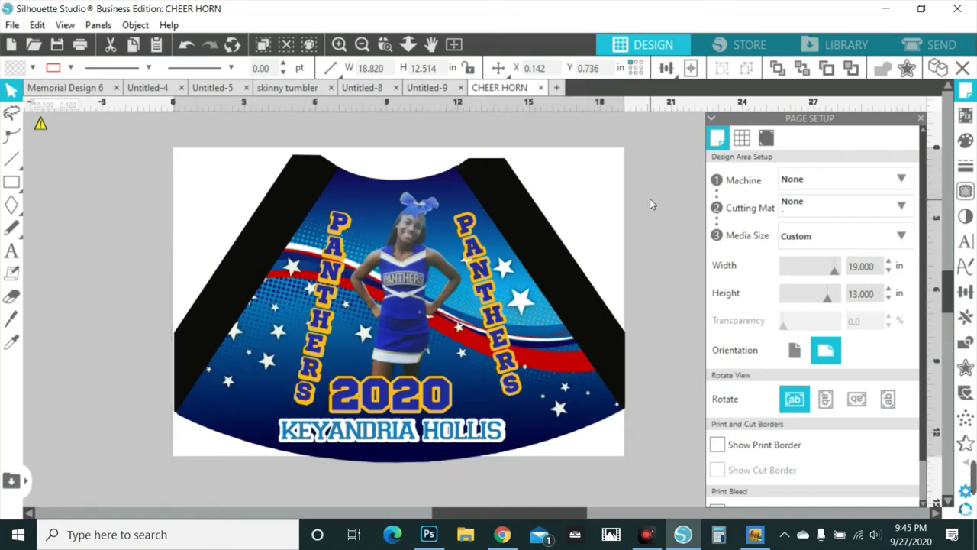
left_click(554, 261)
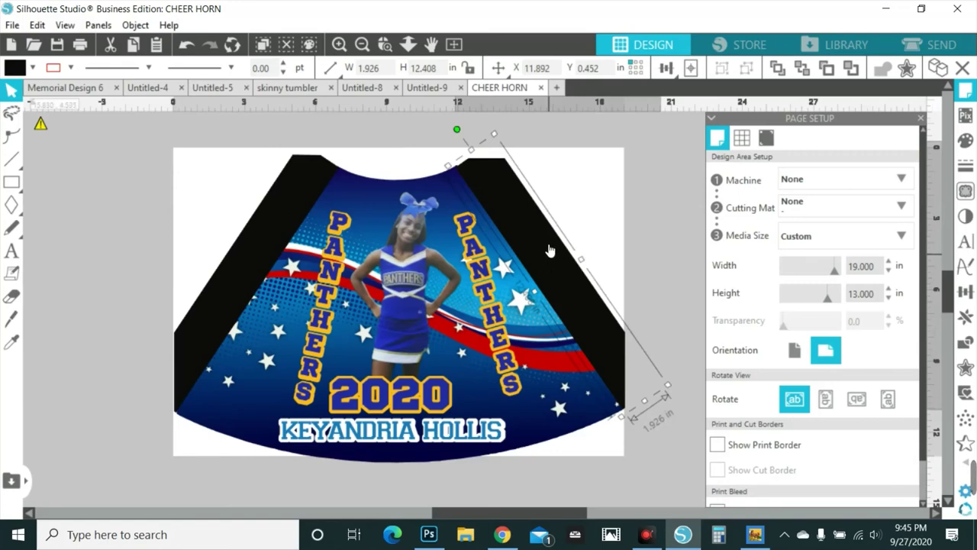
left_click_drag(546, 248, 542, 243)
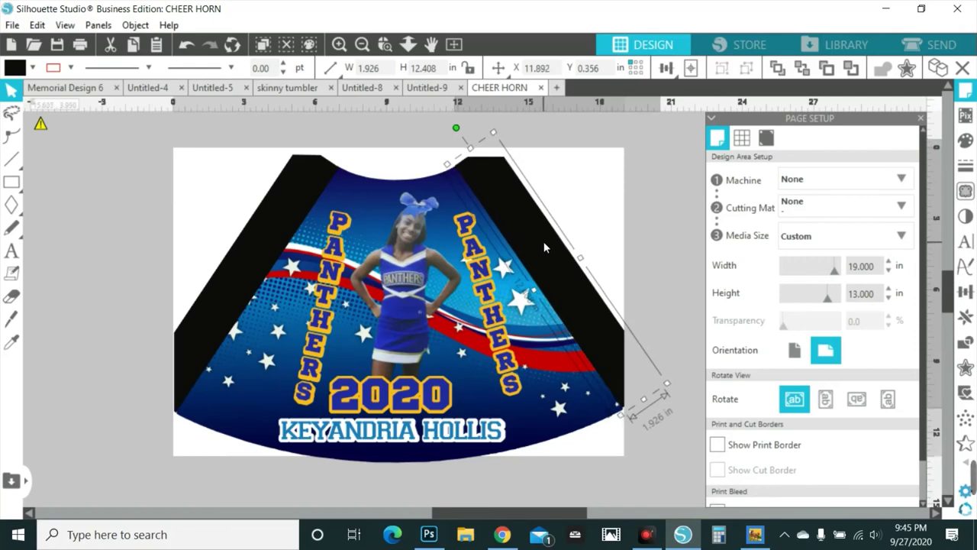
Move the left black strip off the page to the right of the design, uncovering the background's left edge.
left_click(279, 231)
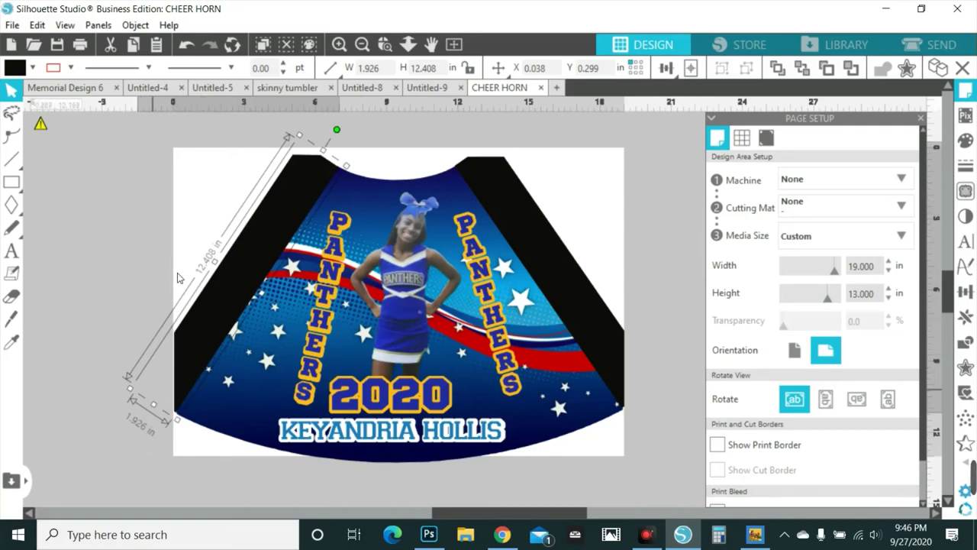
mouse_move(11, 181)
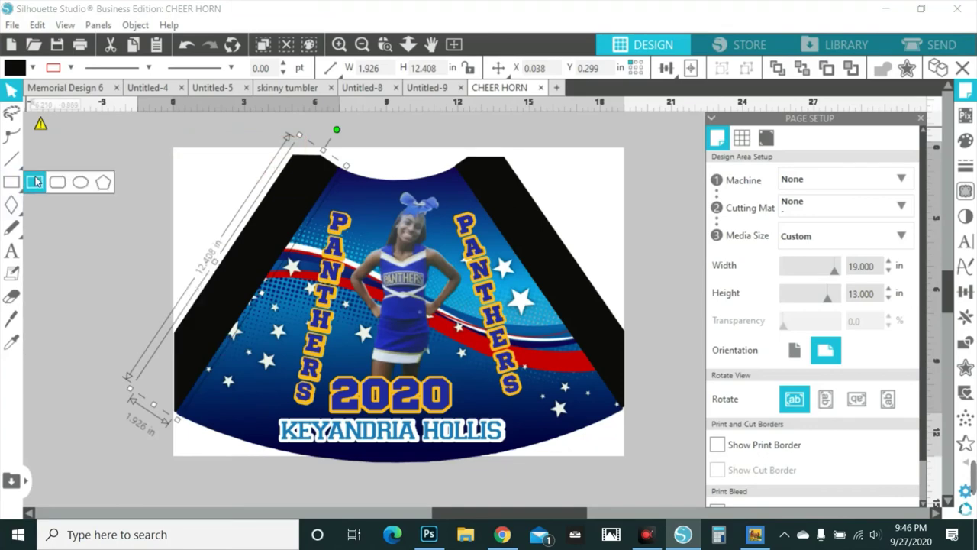
left_click_drag(255, 223, 748, 206)
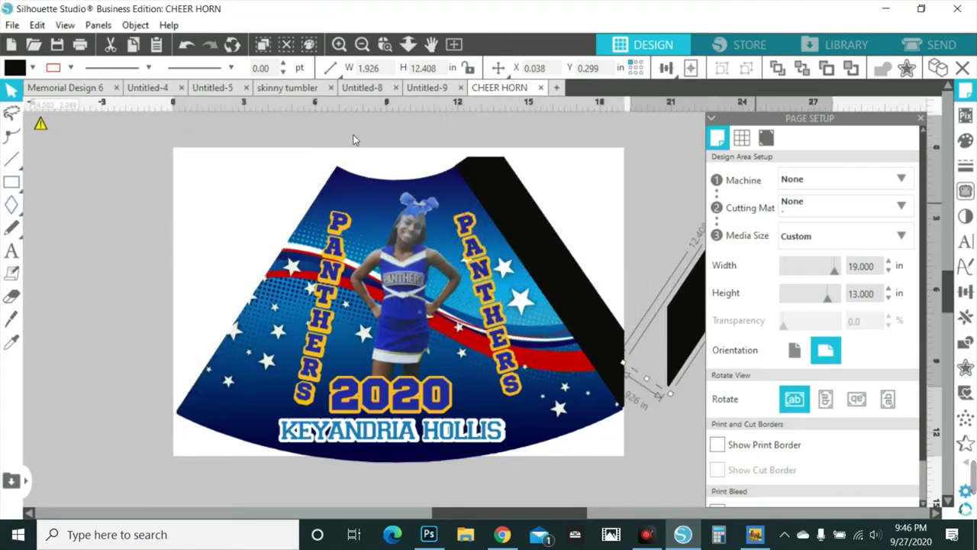
Draw a rectangle about 1.80 by 1.26 in at the horn background's upper-left corner and deselect it.
left_click(35, 182)
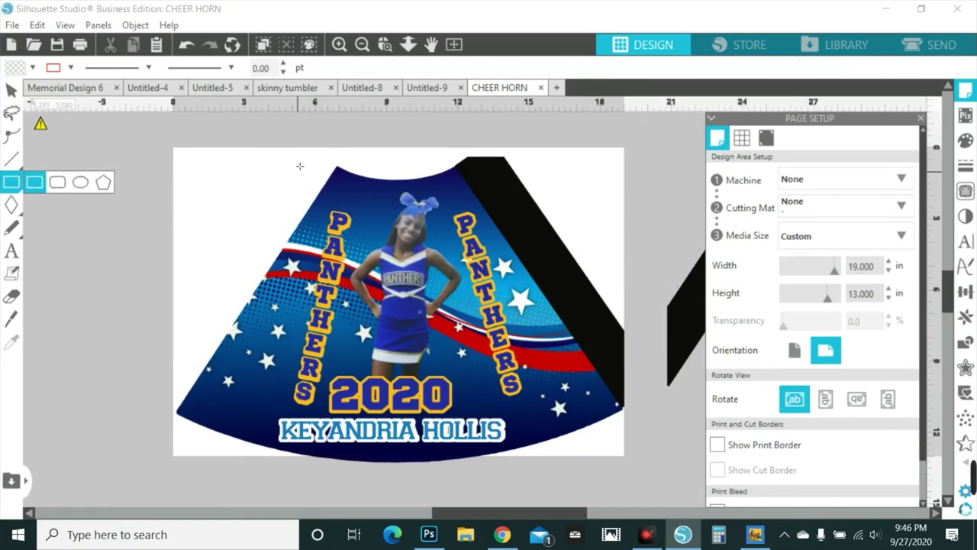
left_click_drag(296, 145, 339, 174)
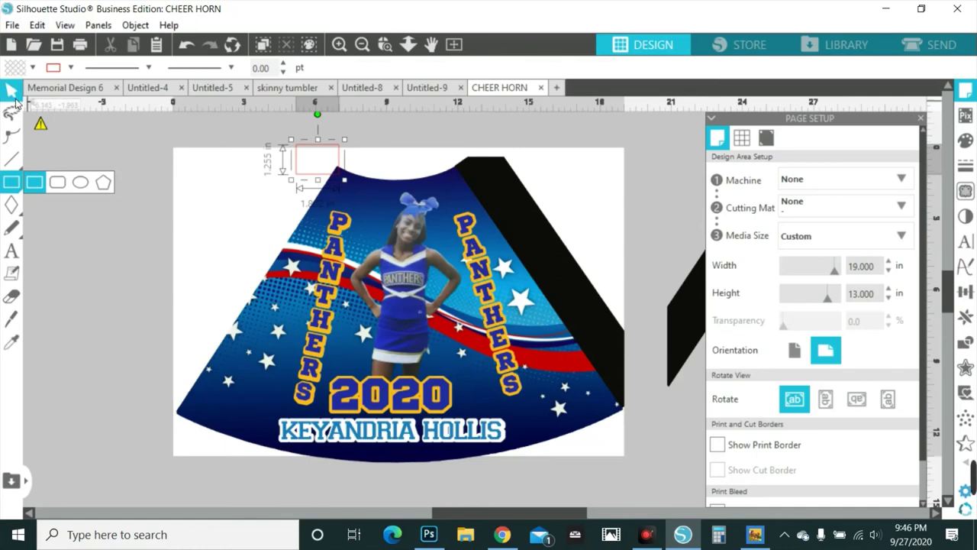
left_click(13, 93)
left_click(302, 130)
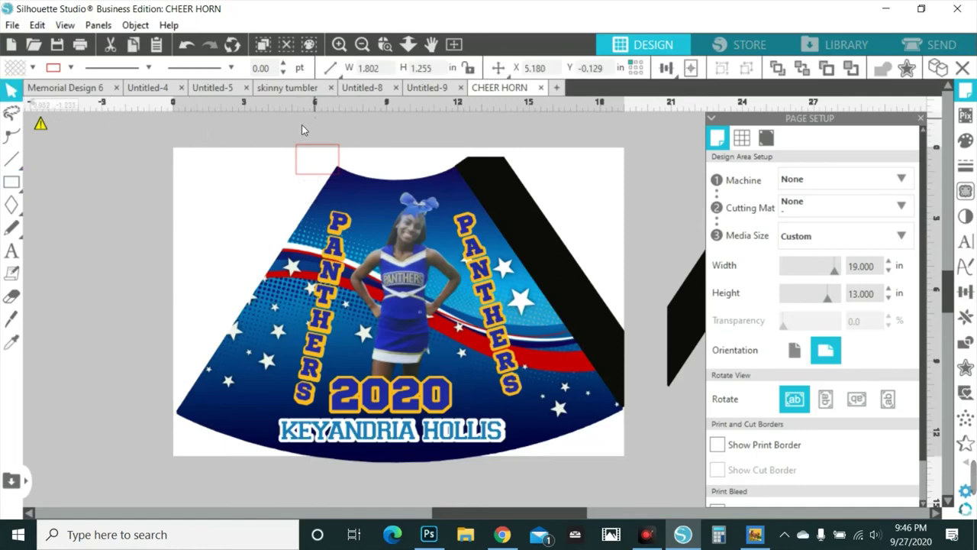
Rotate the rectangle to match the horn's left slanted edge and stretch it along that edge to about 13.2 by 2.09 in.
left_click(316, 149)
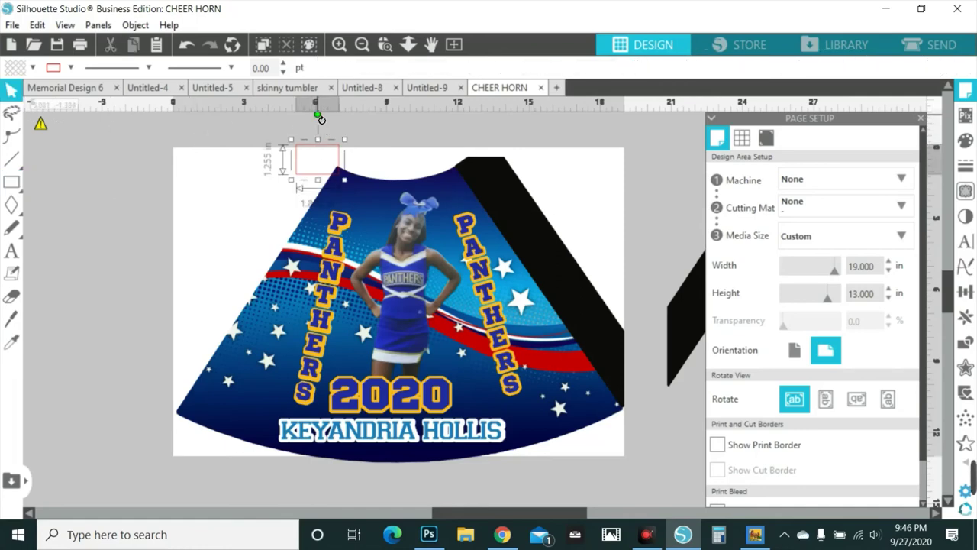
left_click_drag(318, 117, 279, 136)
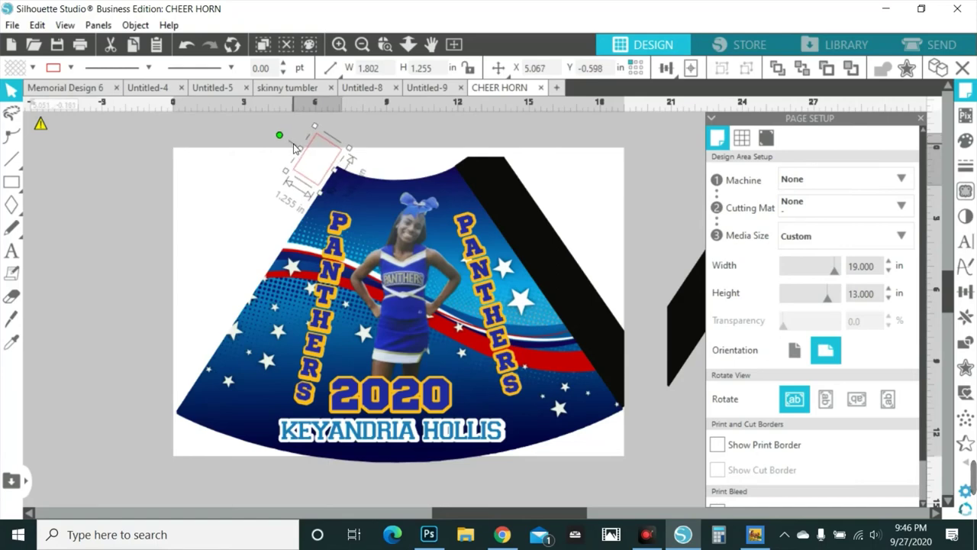
left_click_drag(287, 176, 142, 403)
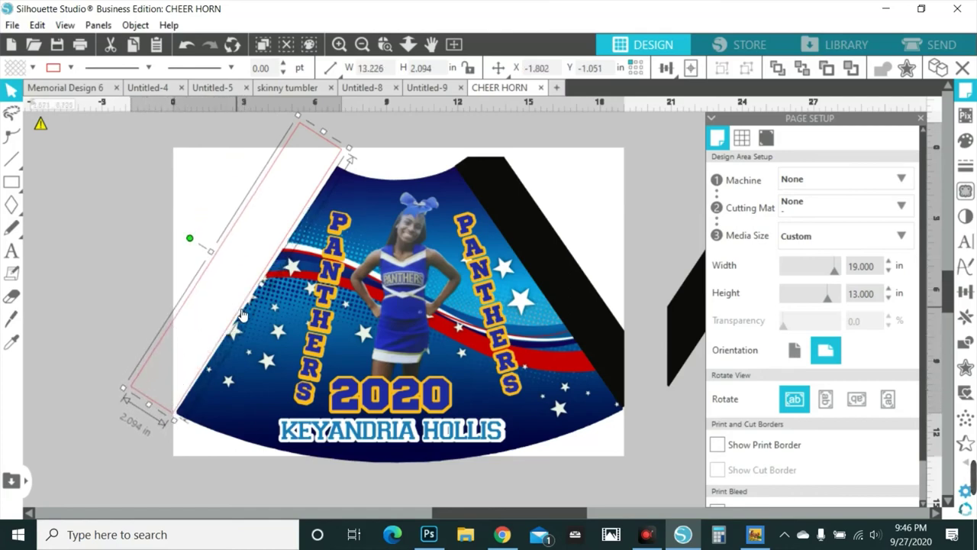
left_click_drag(242, 316, 242, 317)
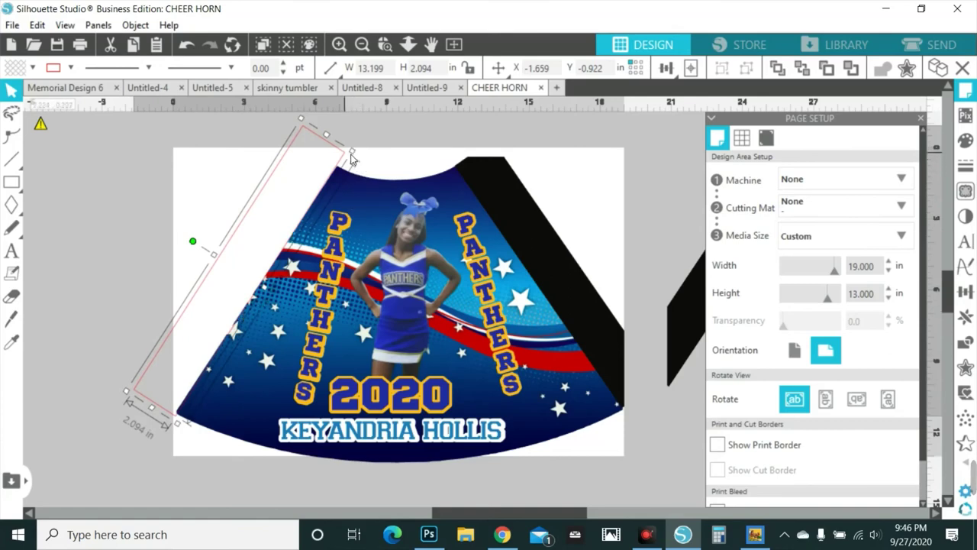
Shrink the slanted rectangle to about 12.54 by 1.99 in and realign it against the horn's left edge.
left_click_drag(353, 153, 336, 170)
left_click_drag(190, 251, 197, 261)
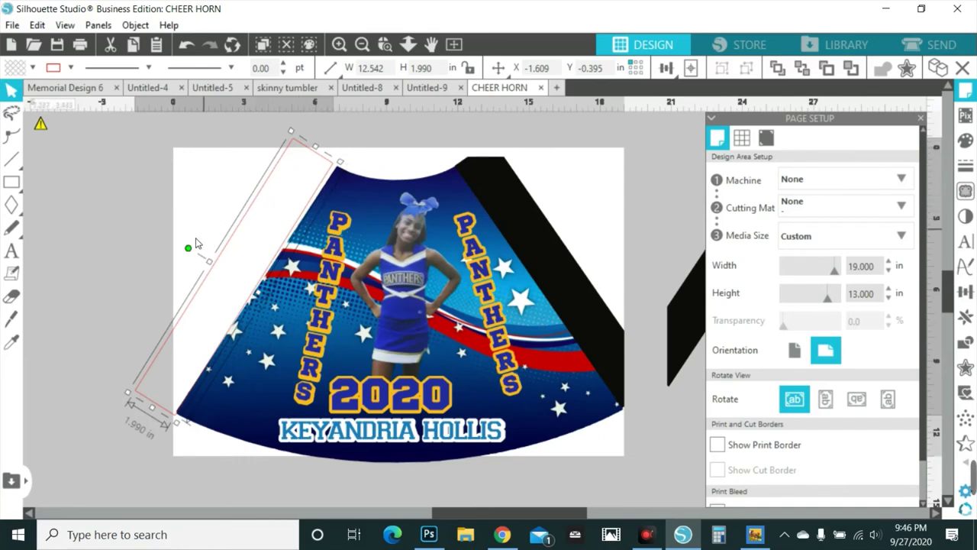
left_click_drag(190, 250, 189, 250)
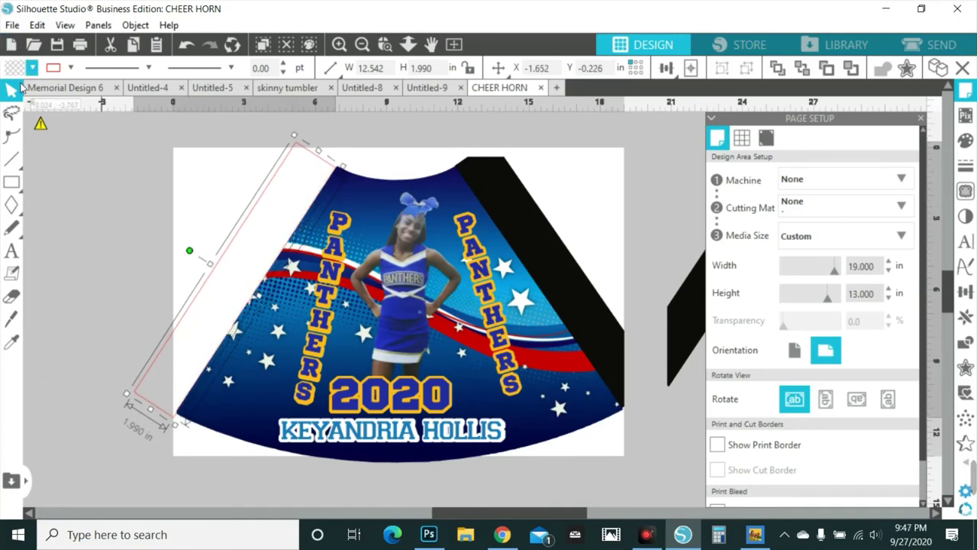
Fill the slanted rectangle with black, nudge it against the horn's left edge, and shorten it to about 12.53 in.
left_click(32, 68)
left_click(205, 126)
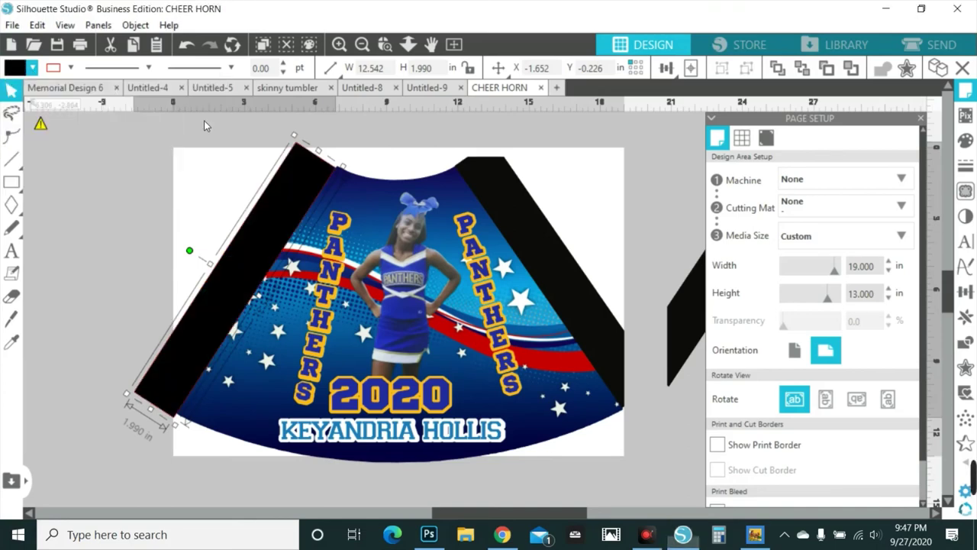
left_click_drag(244, 239, 246, 237)
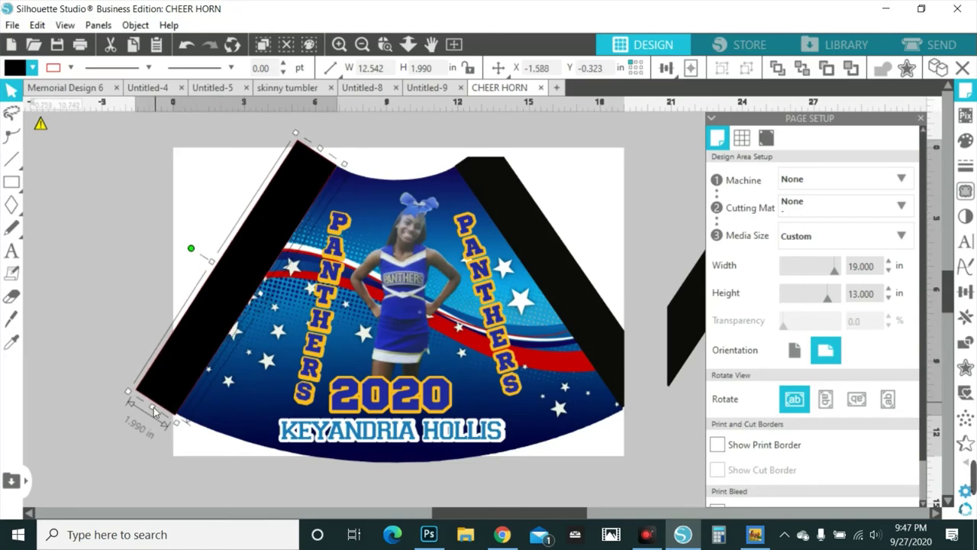
left_click_drag(153, 407, 160, 411)
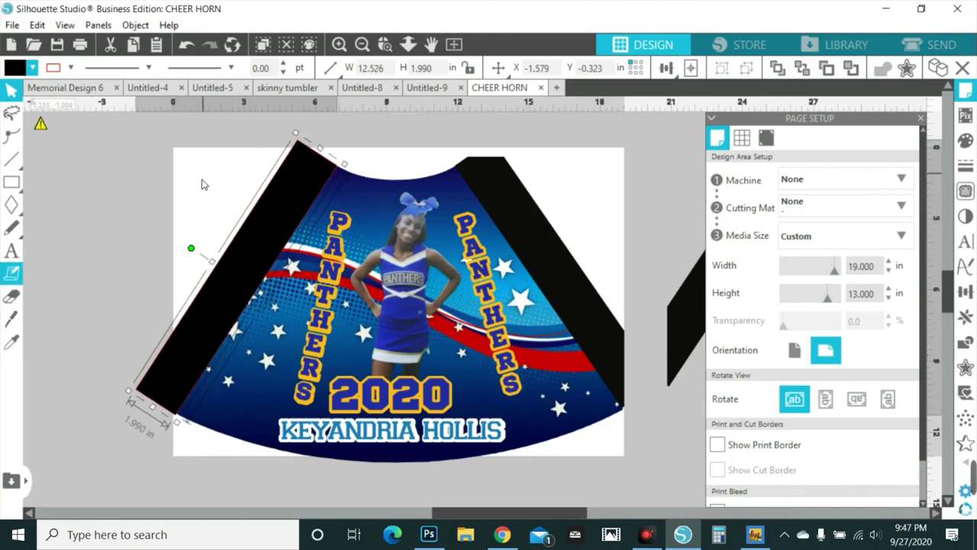
key("v")
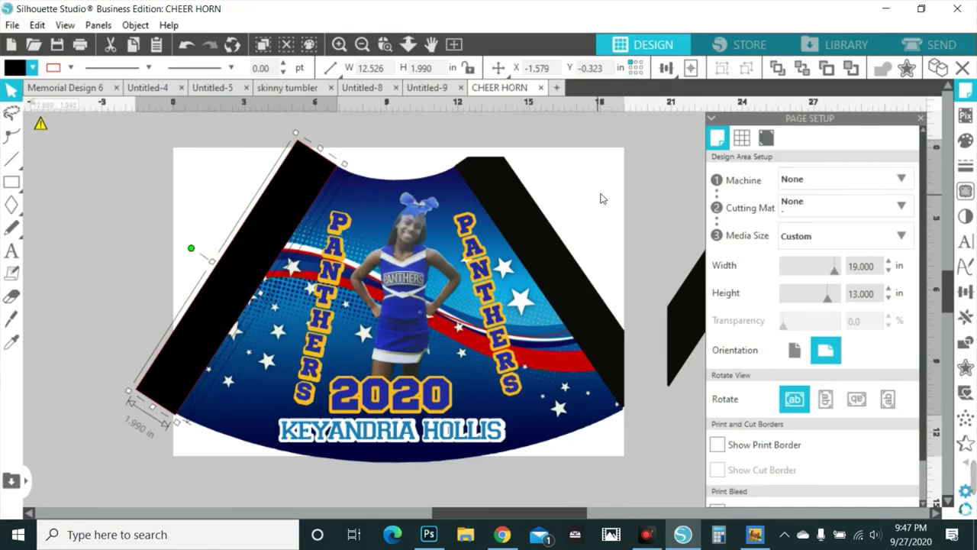
Cut the new black strip vertically along the page's left edge with the Knife and delete the piece outside the page.
left_click(12, 319)
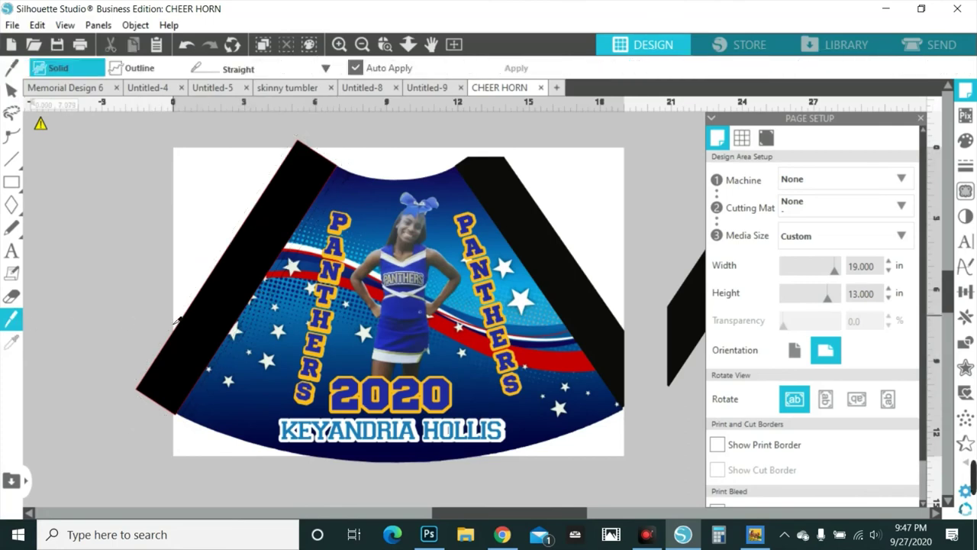
scroll(158, 315, "down", 1)
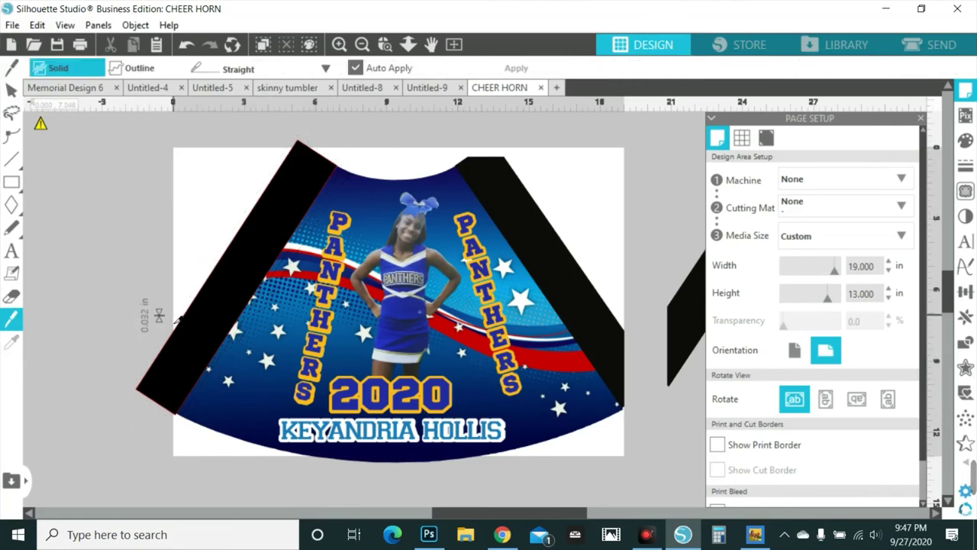
left_click_drag(159, 316, 168, 475)
left_click(16, 91)
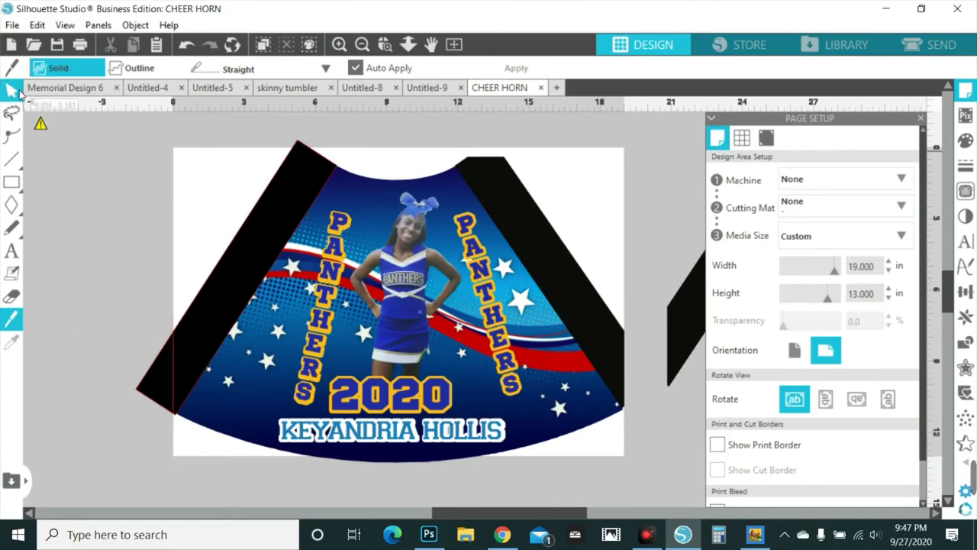
left_click_drag(172, 384, 91, 349)
key("Delete")
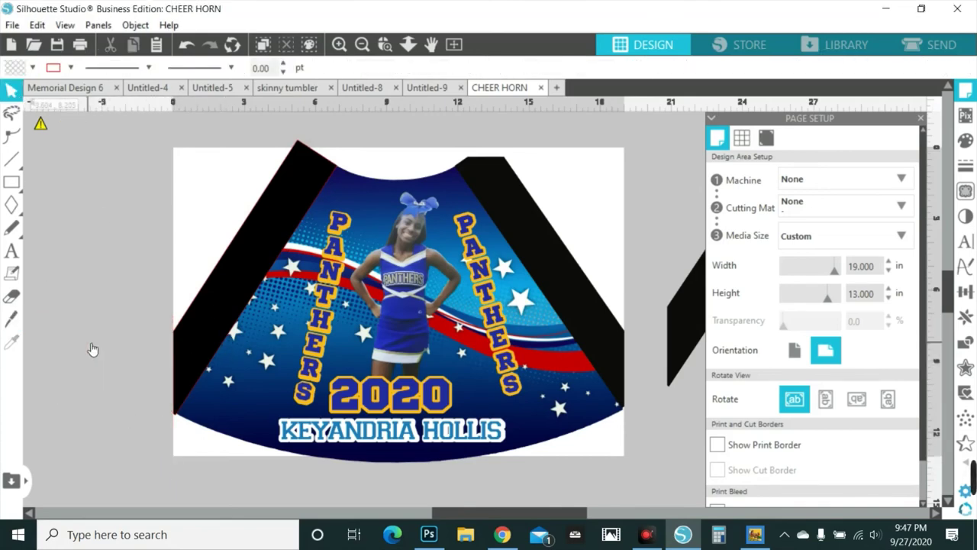
Cut the new strip's pointed upper end horizontally with the Knife and delete the cut-off tip.
left_click(12, 319)
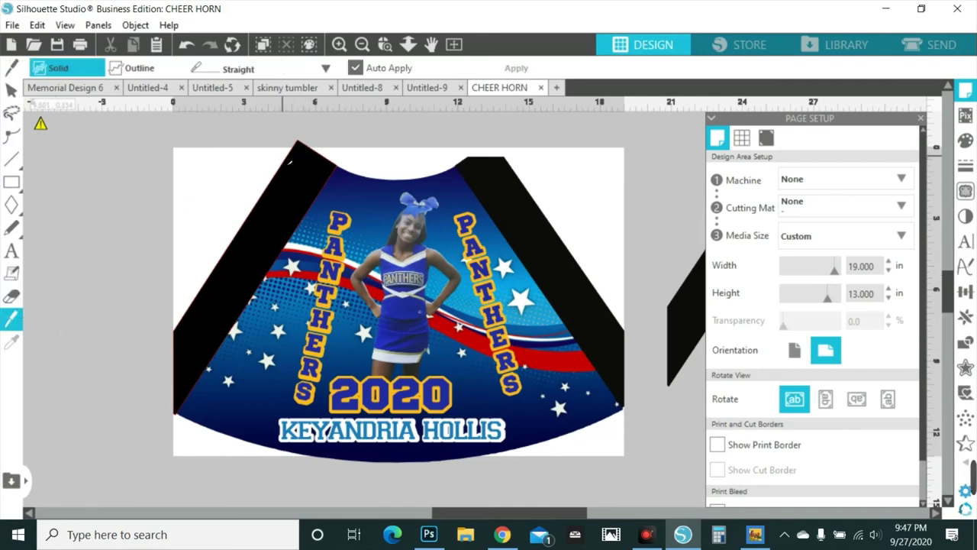
left_click_drag(288, 160, 345, 156)
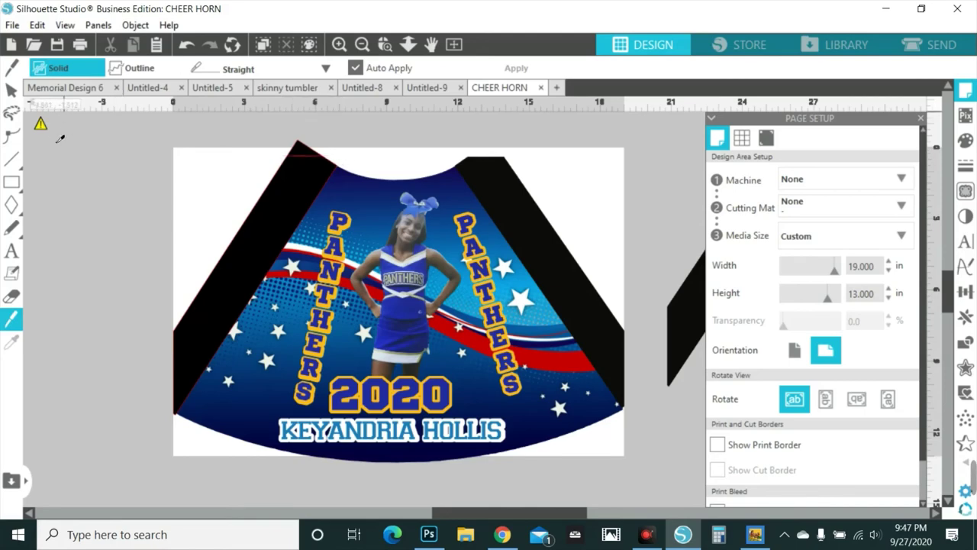
mouse_move(61, 149)
left_mouse_down()
mouse_move(203, 171)
mouse_move(62, 148)
left_mouse_up()
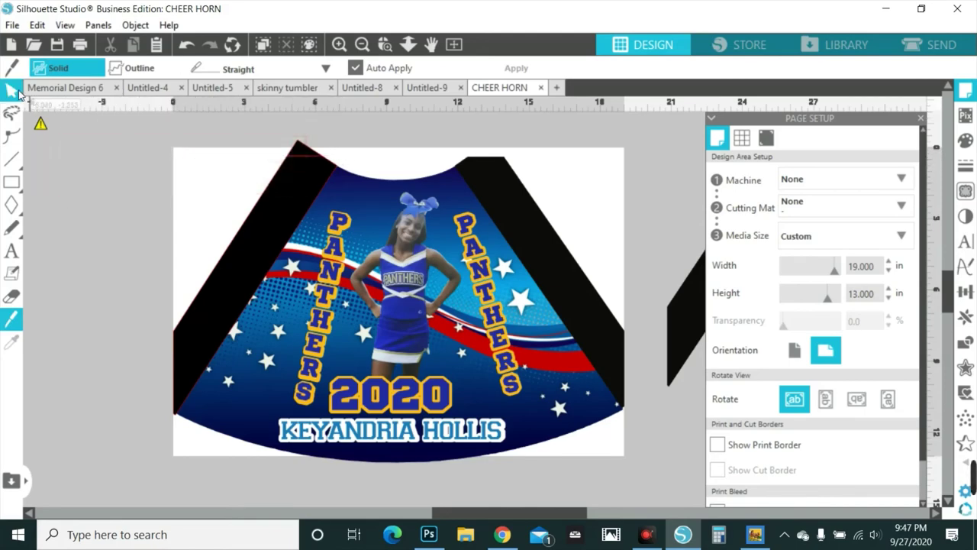
left_click(13, 91)
left_click_drag(298, 147, 189, 142)
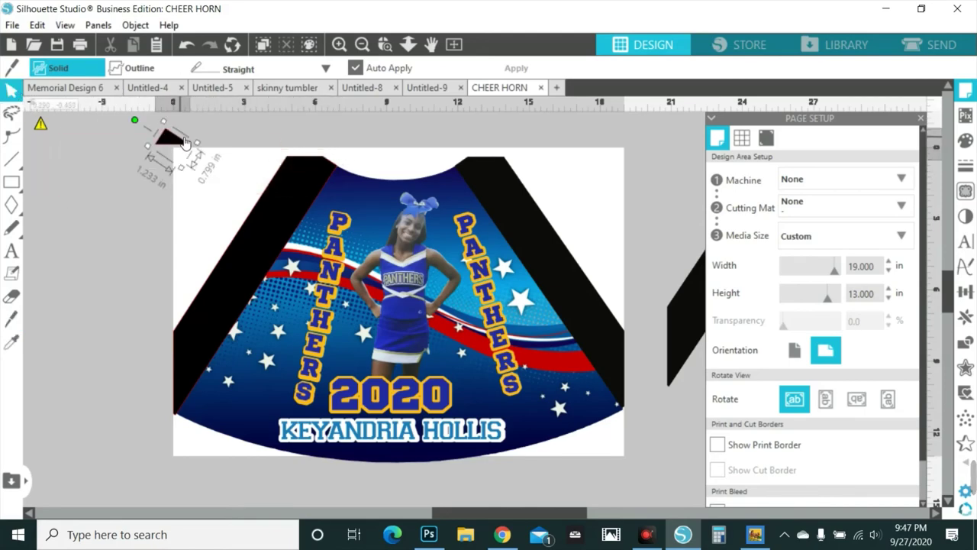
key("Delete")
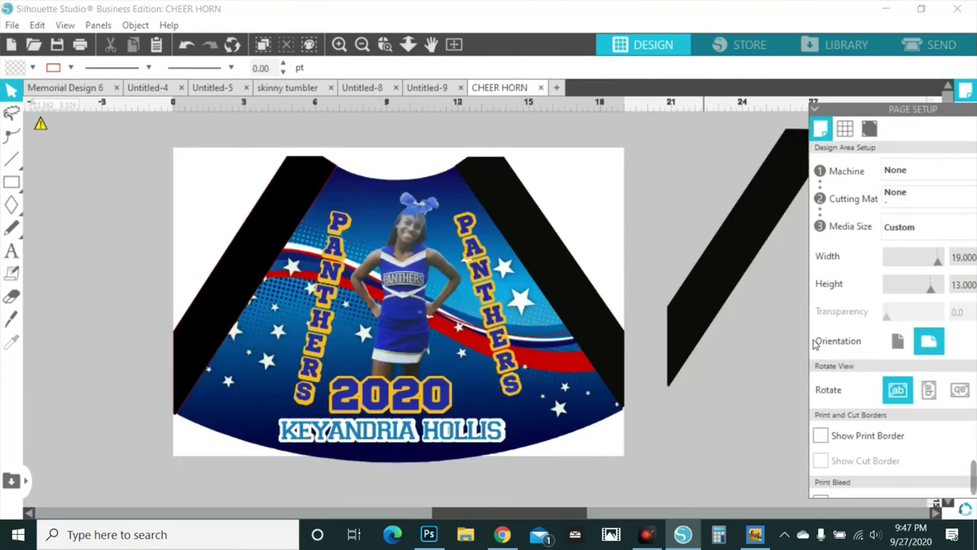
Move the Page Setup panel off the old black strip beside the page and delete that strip.
left_click_drag(816, 345, 750, 319)
left_click_drag(687, 314, 102, 308)
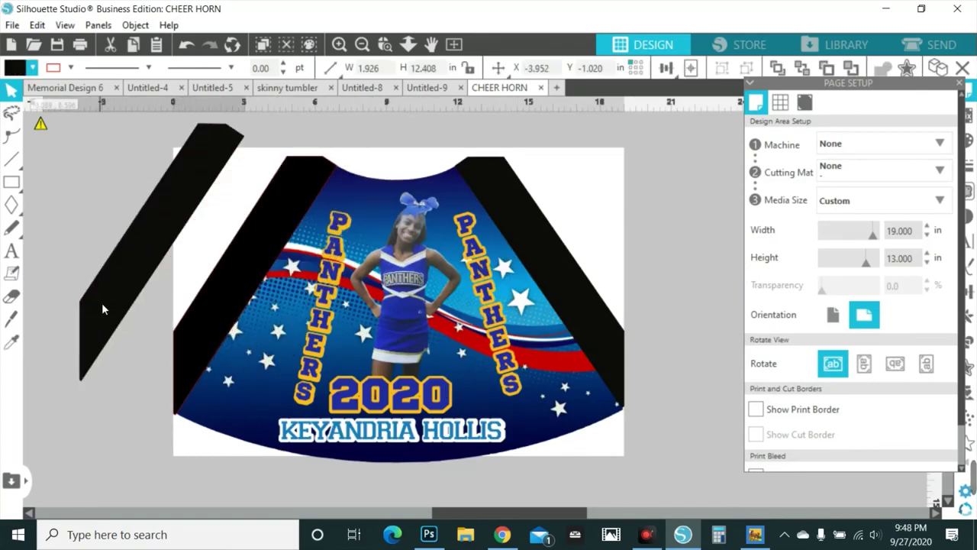
key("Delete")
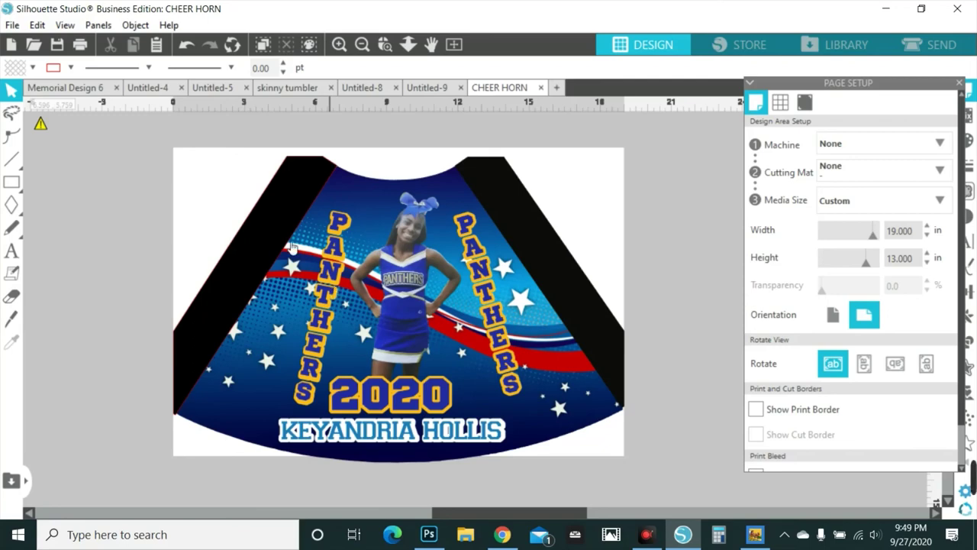
Move the whole design up to about X 0.038, Y 0.006 in, and shift the 2020 and name texts slightly right to centre them.
left_click_drag(113, 208, 538, 363)
scroll(544, 371, "down", 1)
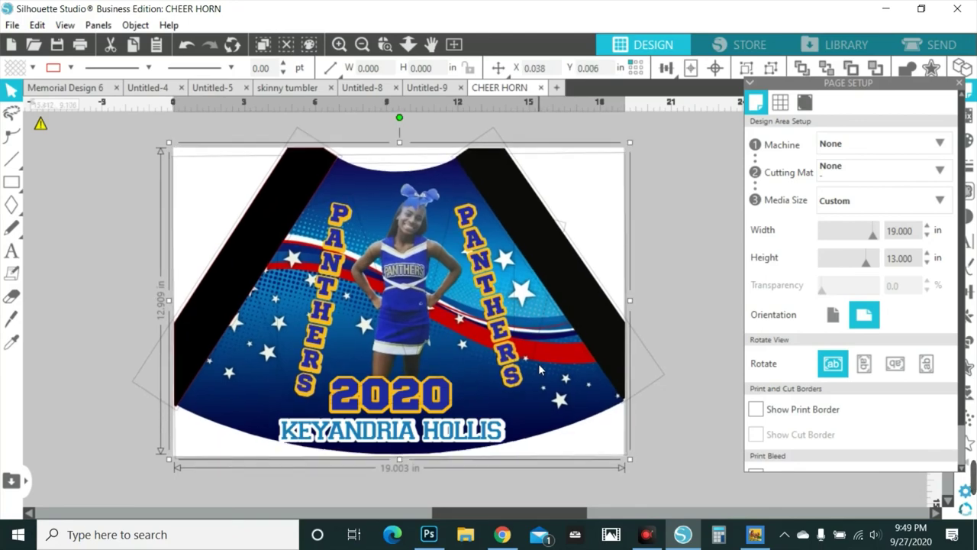
left_click(403, 406)
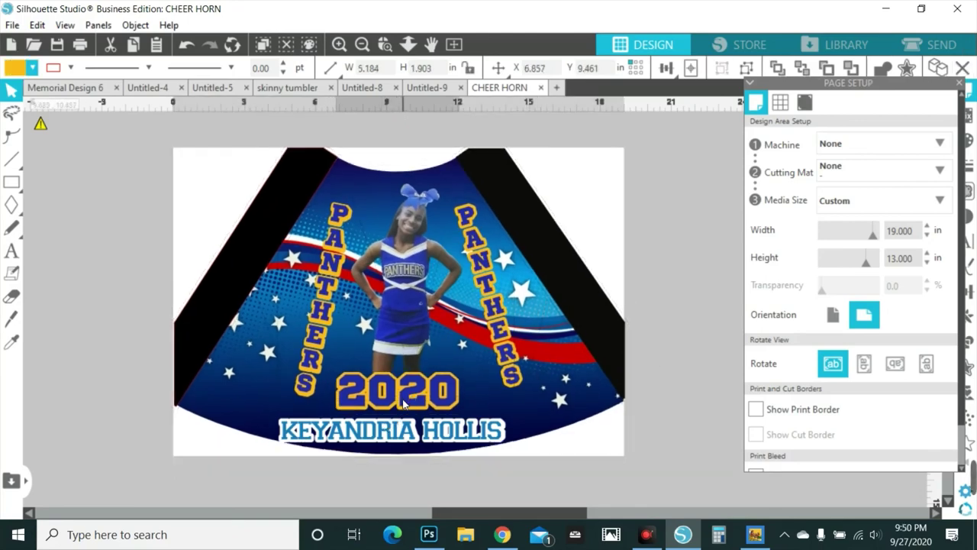
left_click_drag(394, 437, 407, 432)
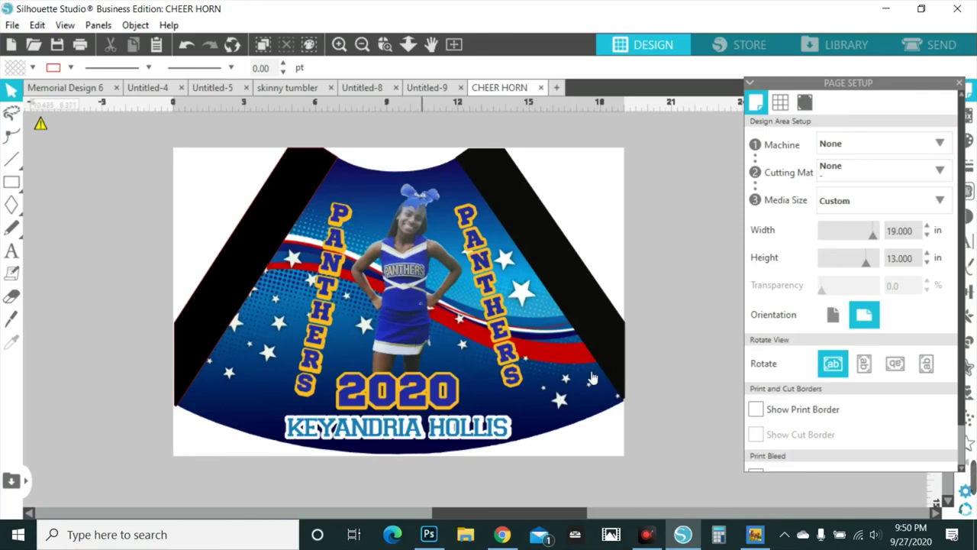
left_click(645, 534)
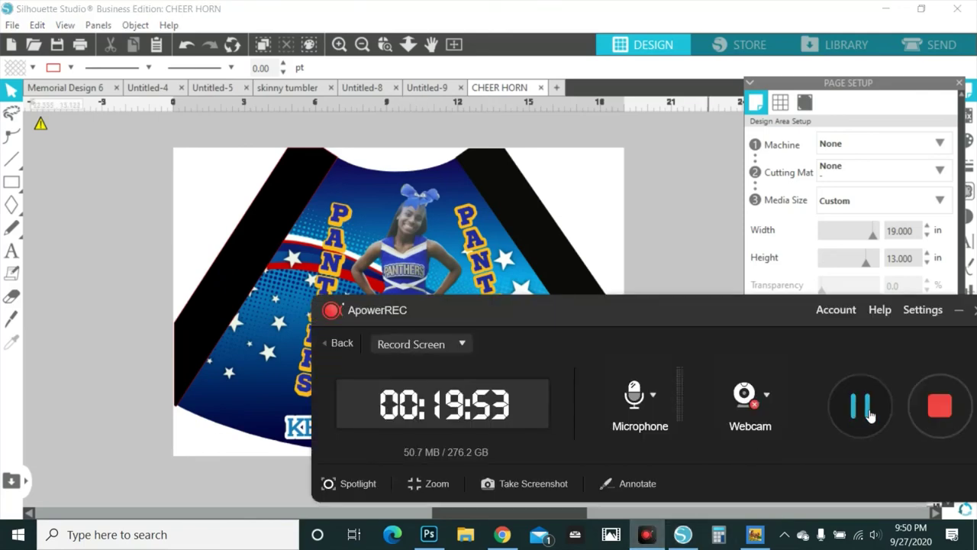